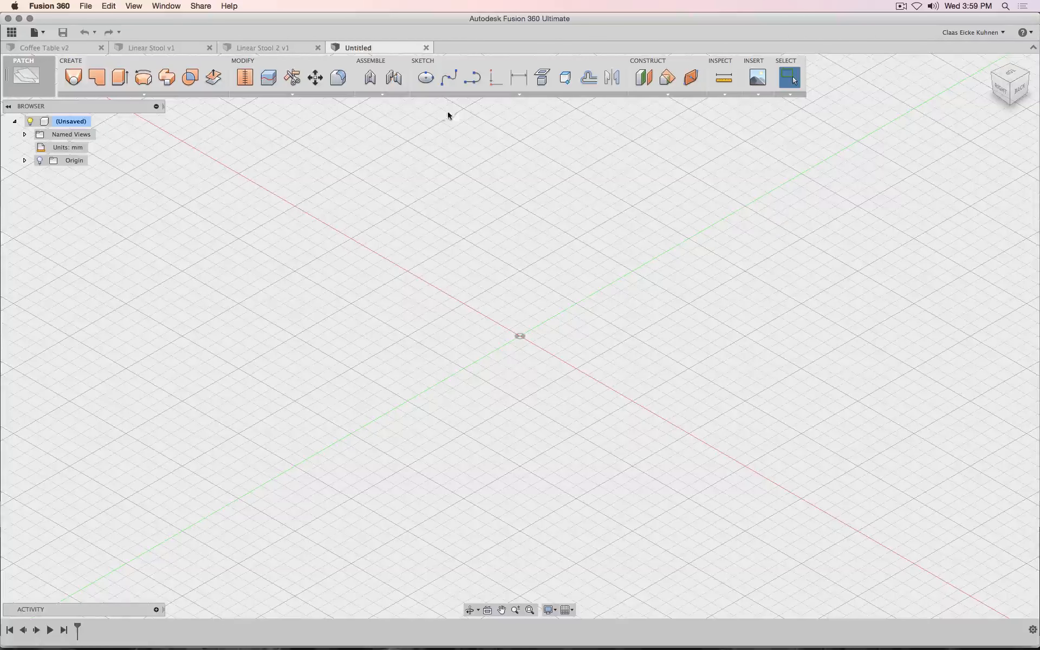
# - Start a sketch on the horizontal origin plane and draw a center-diameter circle about 100 mm across, centred on the origin
pyautogui.click(471, 78)
pyautogui.click(573, 338)
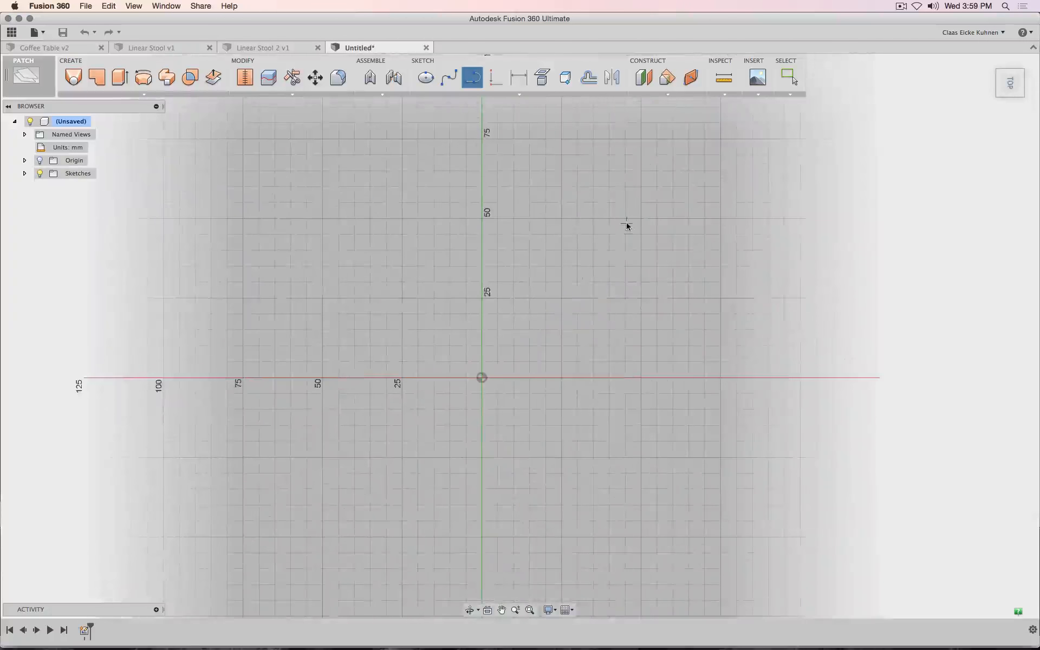
pyautogui.click(426, 77)
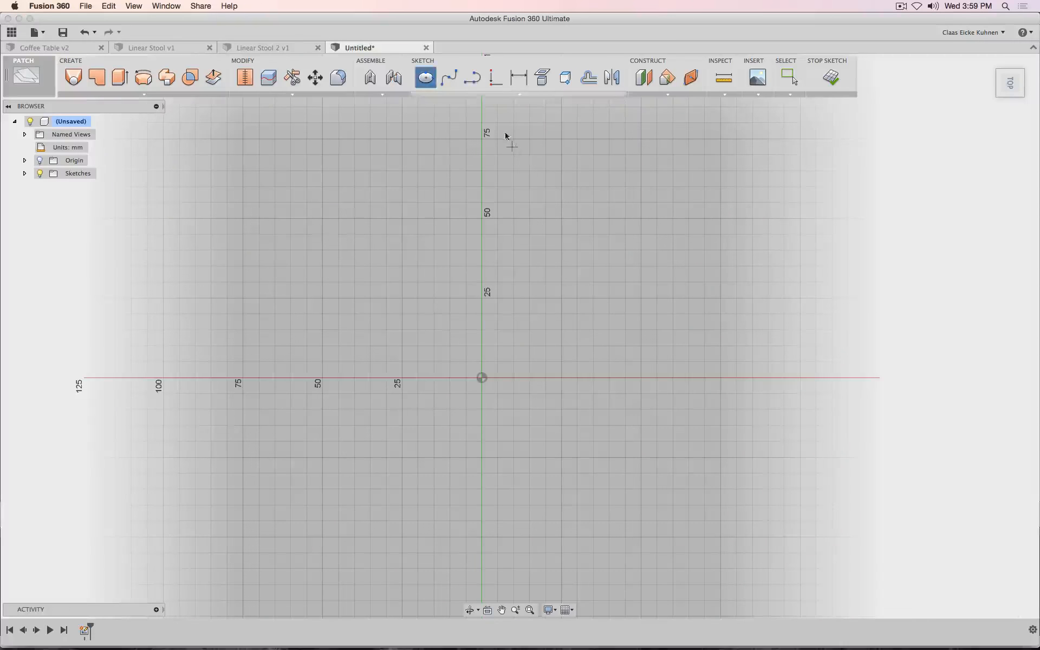
pyautogui.click(460, 97)
pyautogui.moveTo(587, 139)
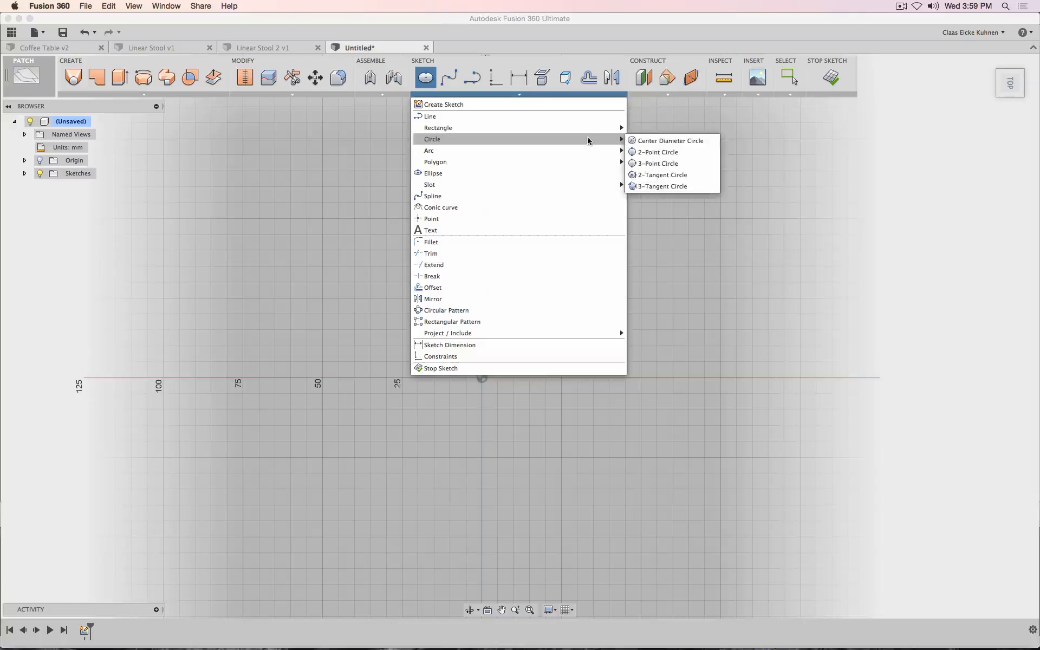
pyautogui.click(643, 141)
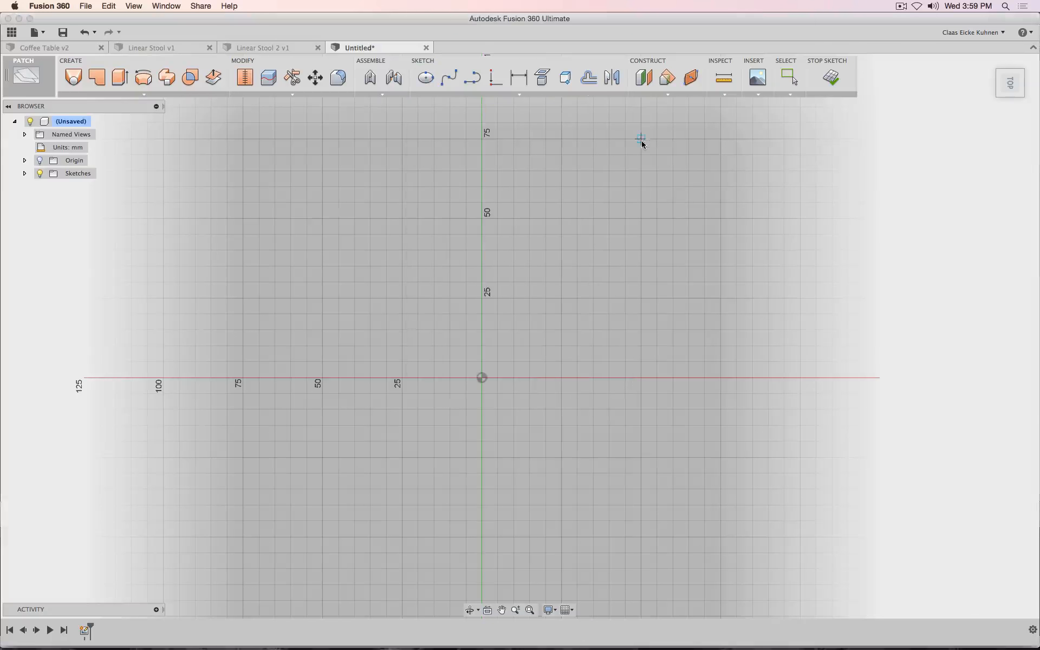
pyautogui.click(482, 378)
pyautogui.click(323, 379)
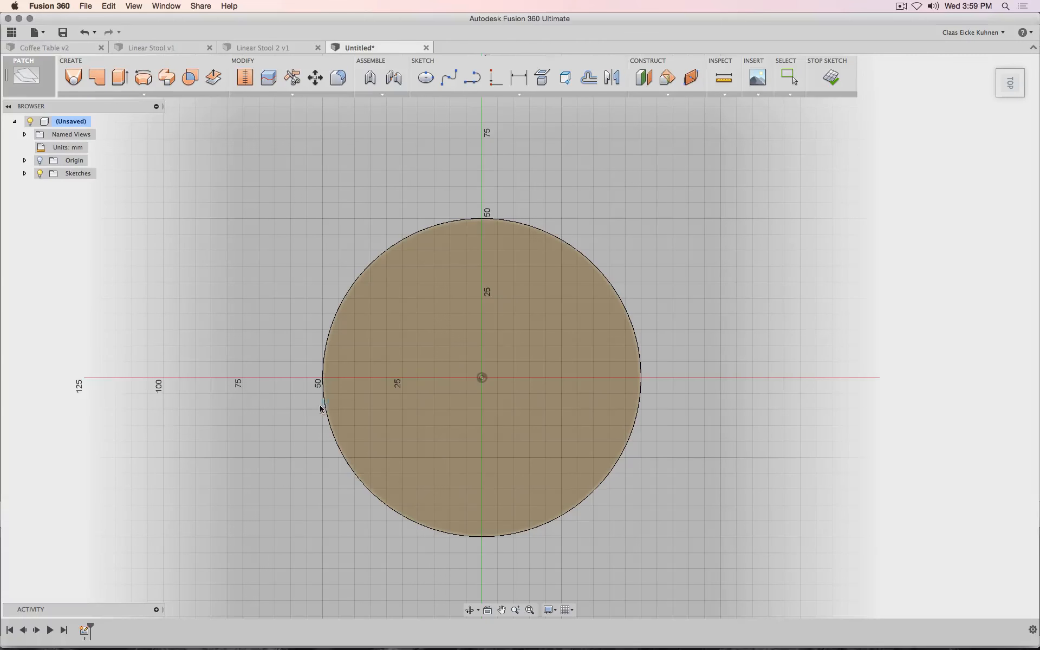
# - Dimension the circle's diameter at 100 mm and finish the sketch
pyautogui.click(519, 77)
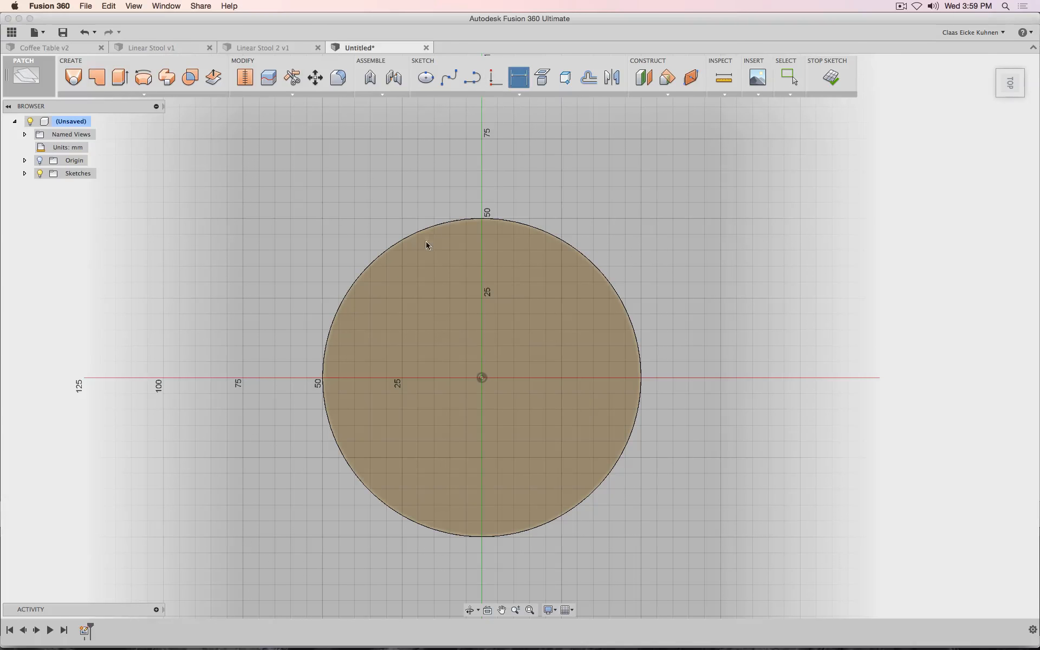
pyautogui.click(364, 263)
pyautogui.click(172, 229)
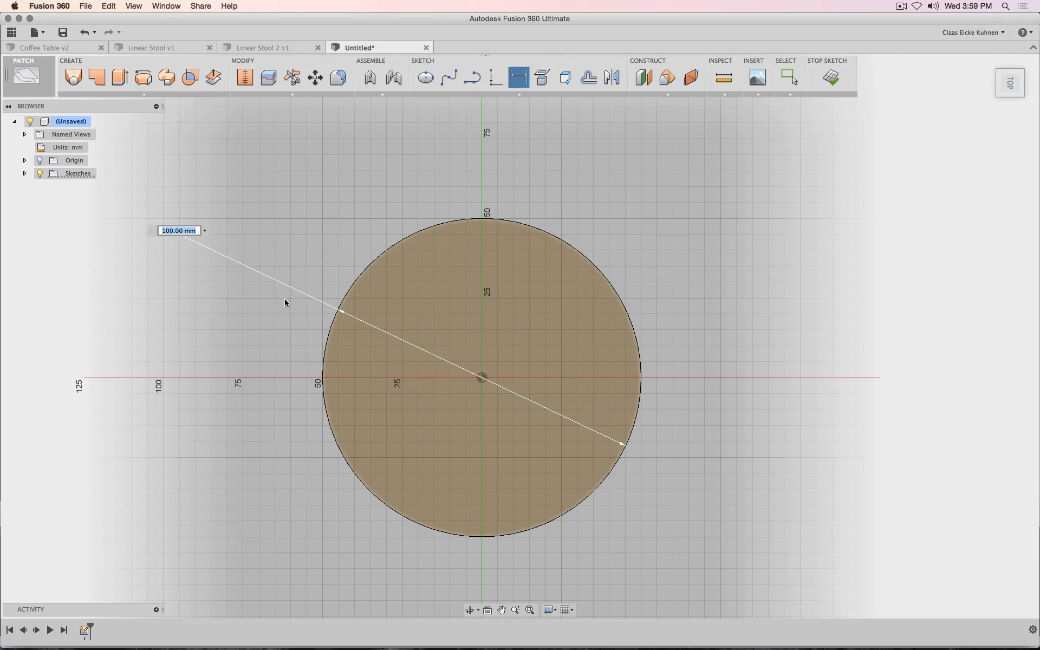
pyautogui.press('Return')
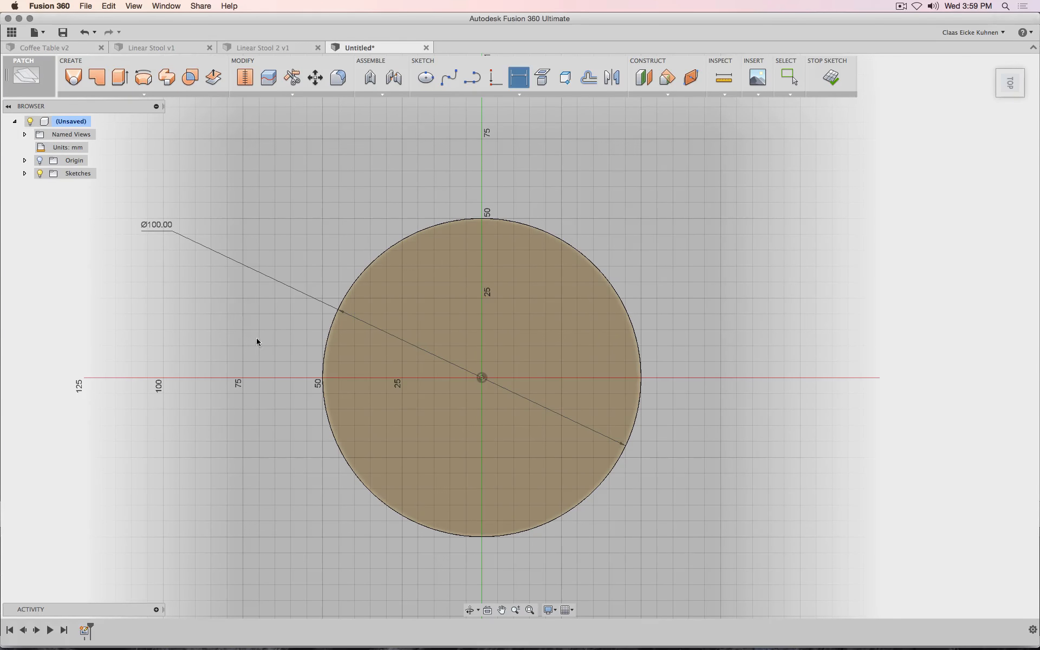
pyautogui.rightClick(483, 380)
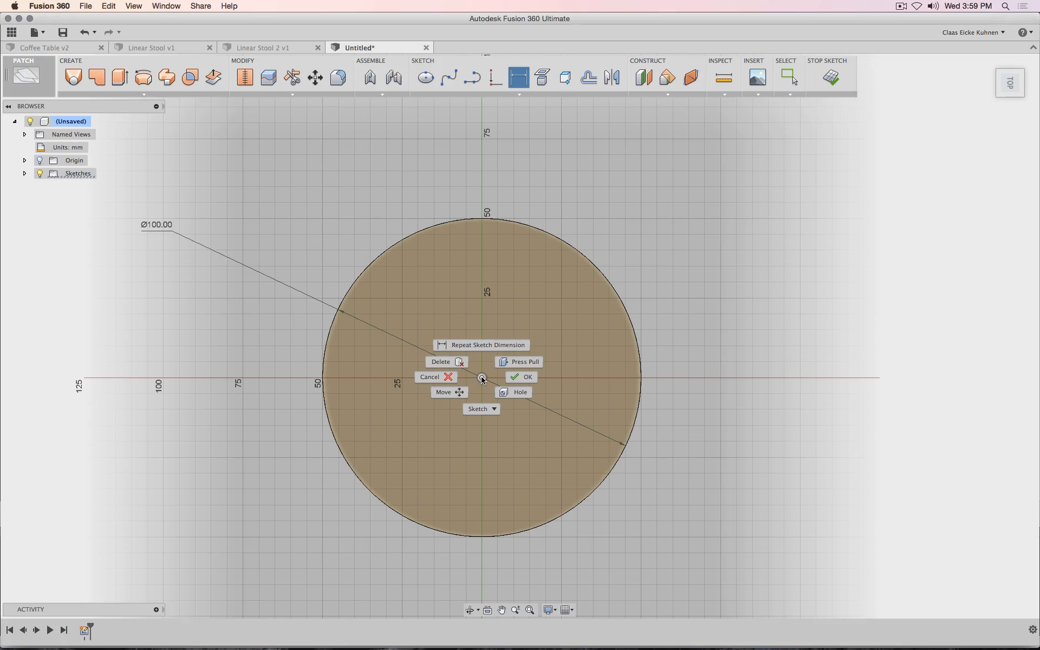
pyautogui.click(830, 81)
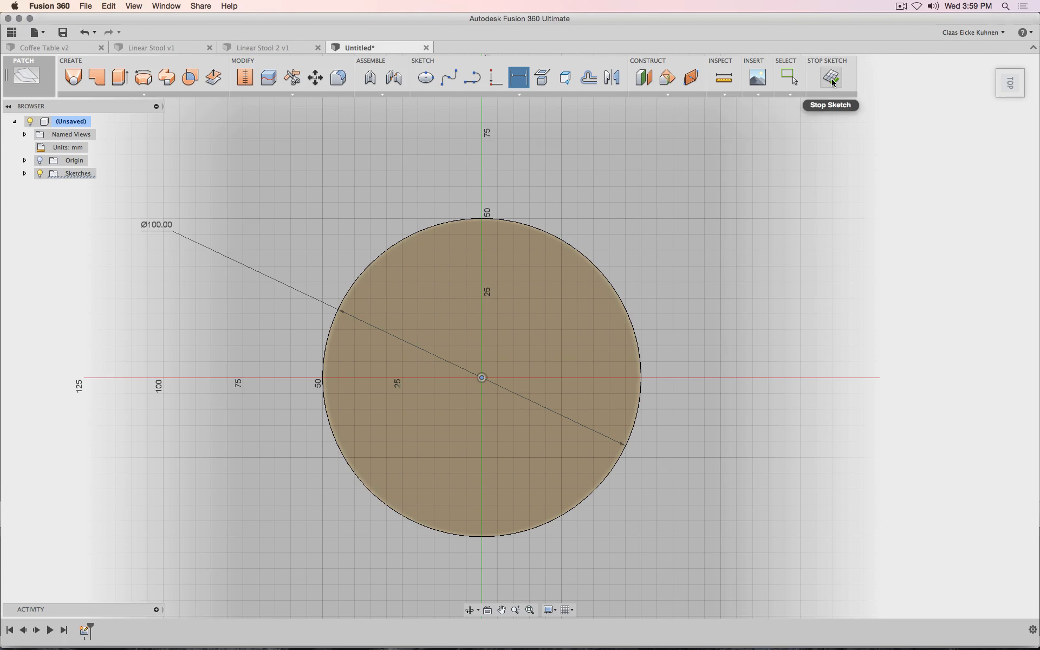
pyautogui.click(830, 79)
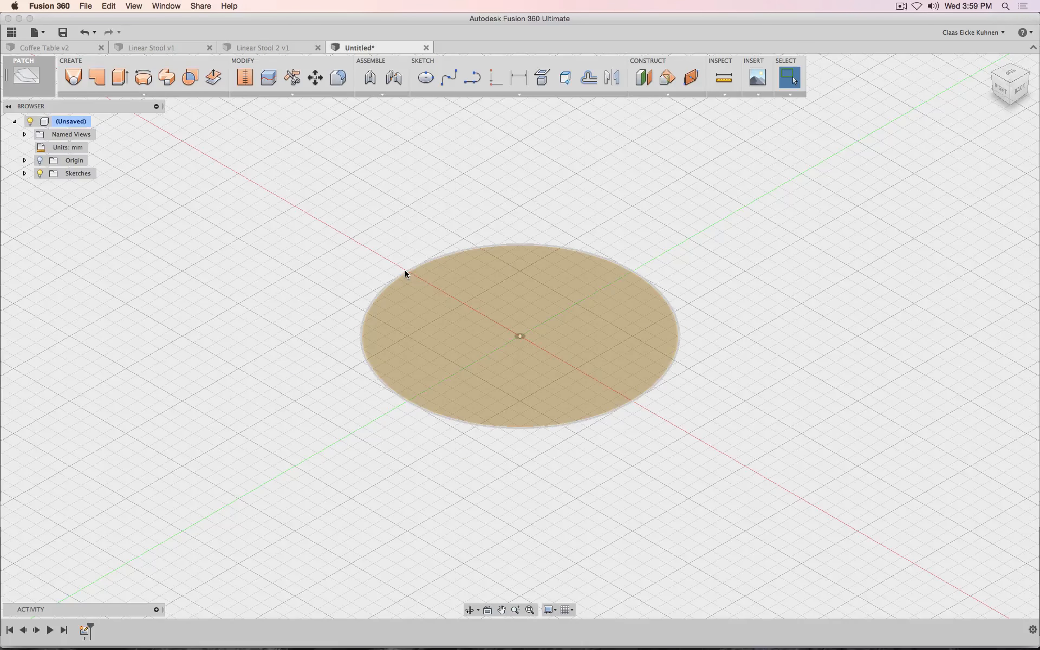
# - Sketch a 50 mm vertical line up from the circle's edge on the vertical plane facing right, continuing with a 50 mm horizontal line to the centre axis
pyautogui.click(472, 77)
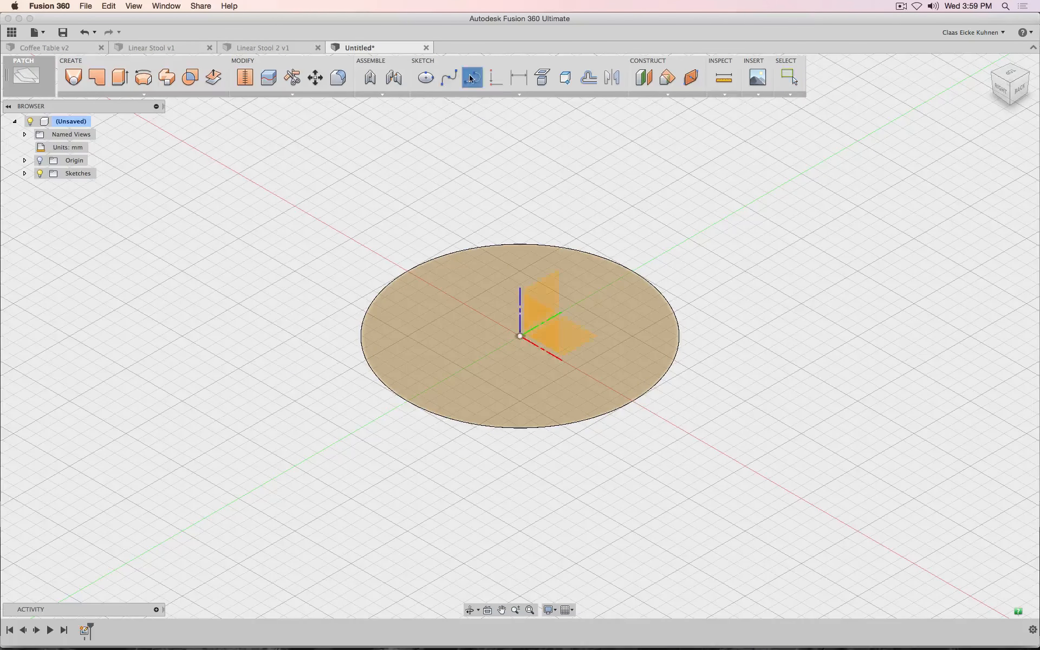
pyautogui.click(545, 320)
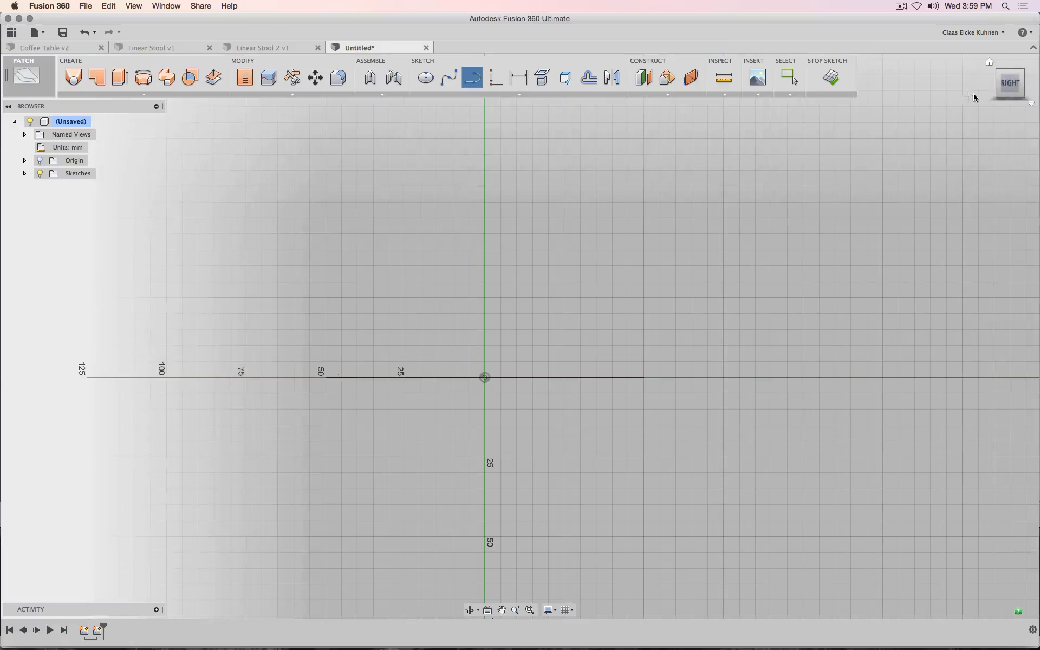
pyautogui.keyDown('shift'); pyautogui.moveTo(866, 161); pyautogui.dragTo(941, 258, button='middle'); pyautogui.keyUp('shift')
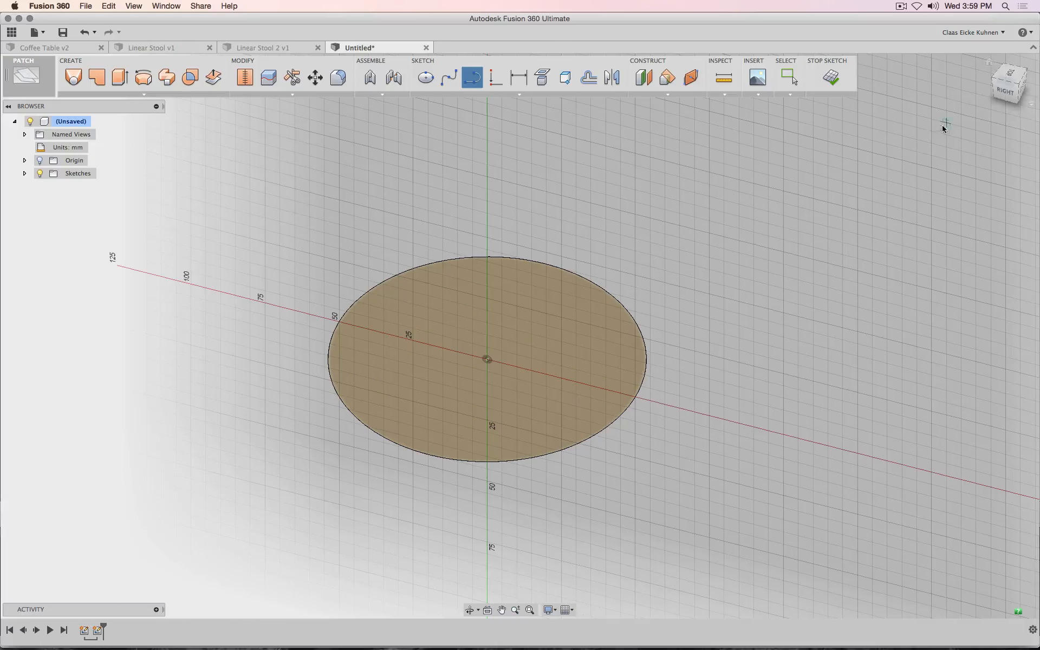
pyautogui.click(1004, 91)
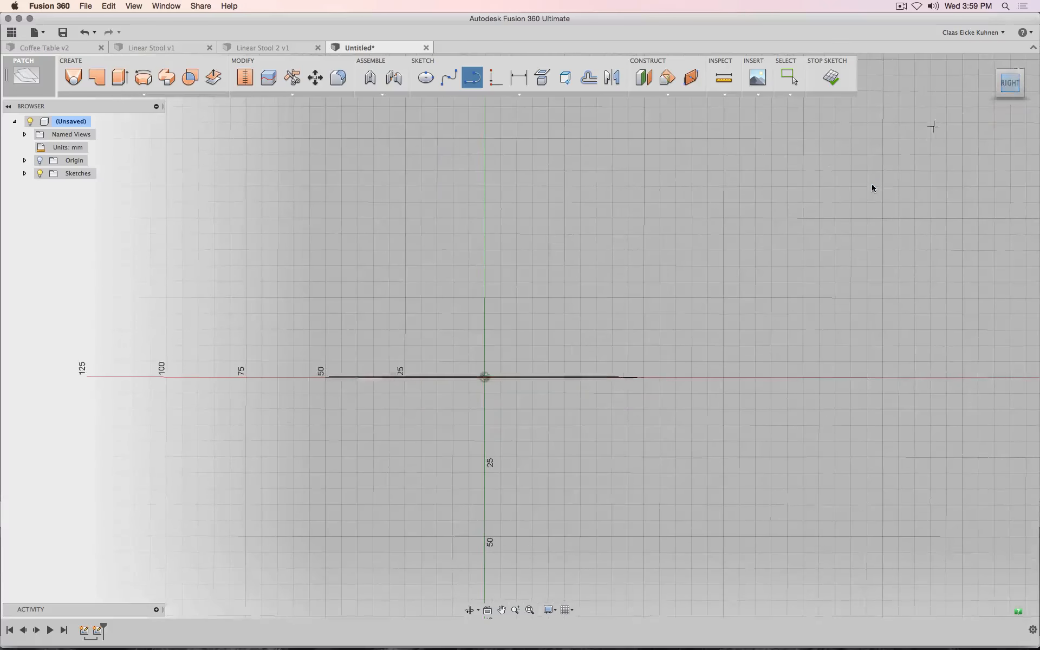
pyautogui.scroll(-3, 528, 255)
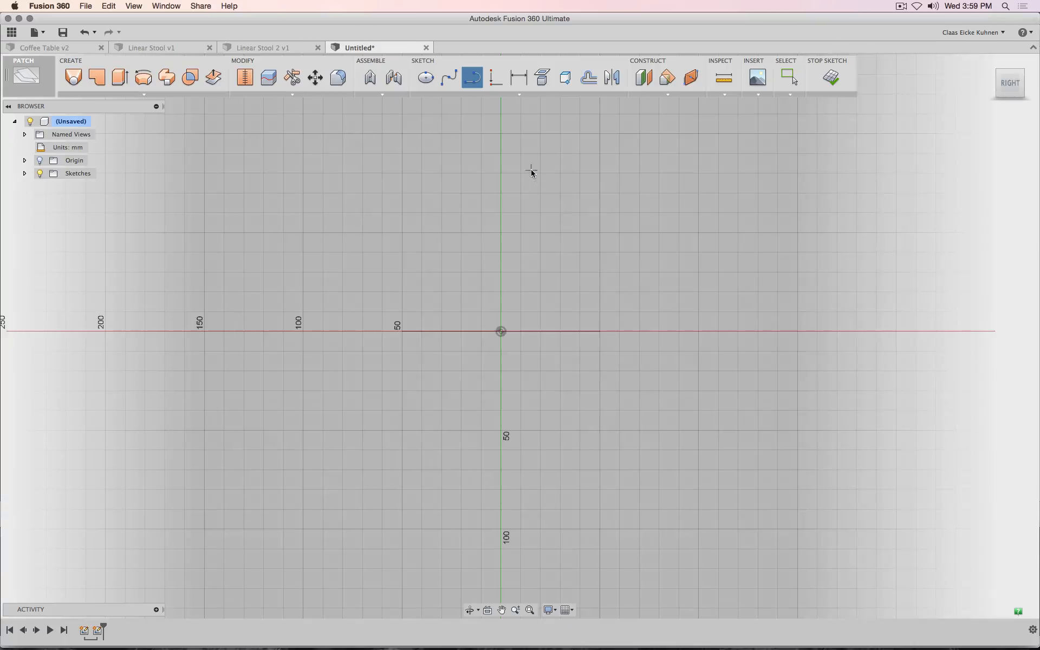
pyautogui.moveTo(531, 172); pyautogui.dragTo(509, 295, button='middle')
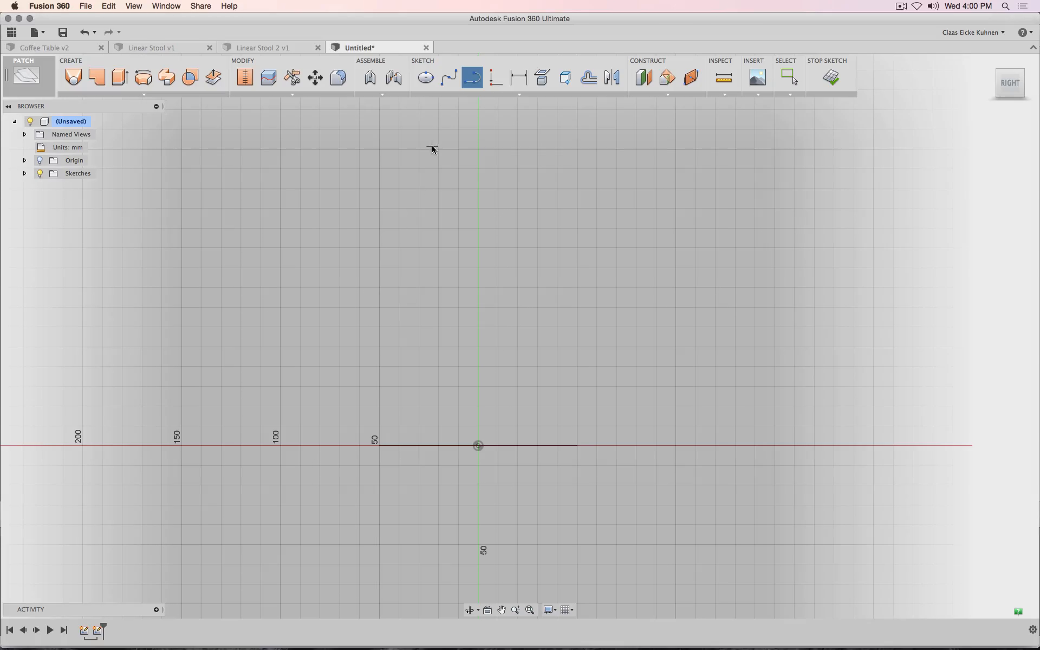
pyautogui.click(381, 443)
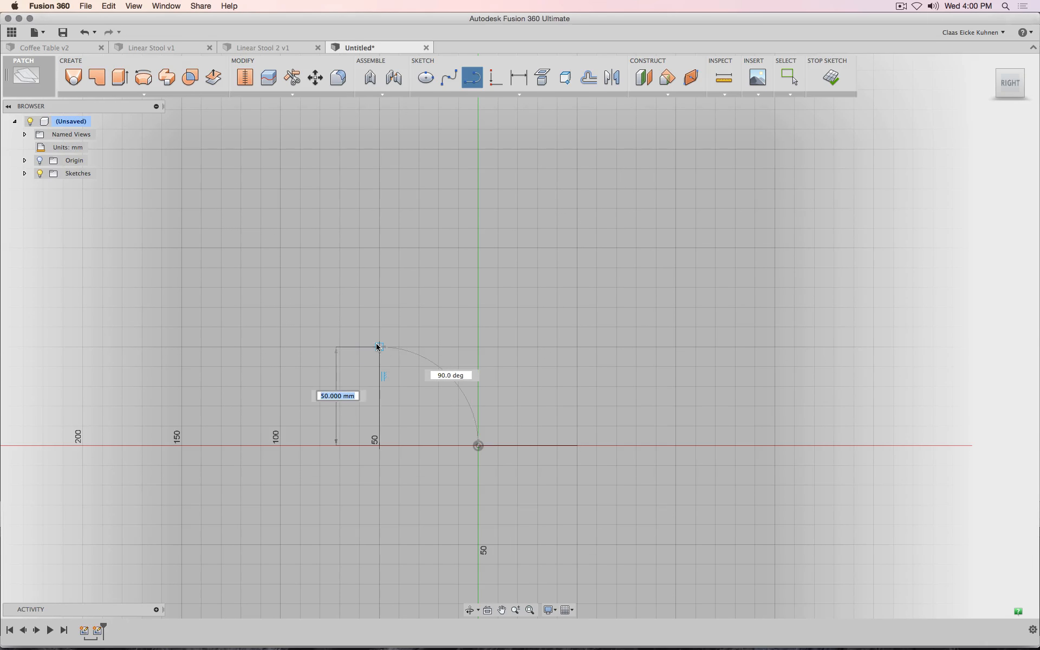
pyautogui.click(379, 346)
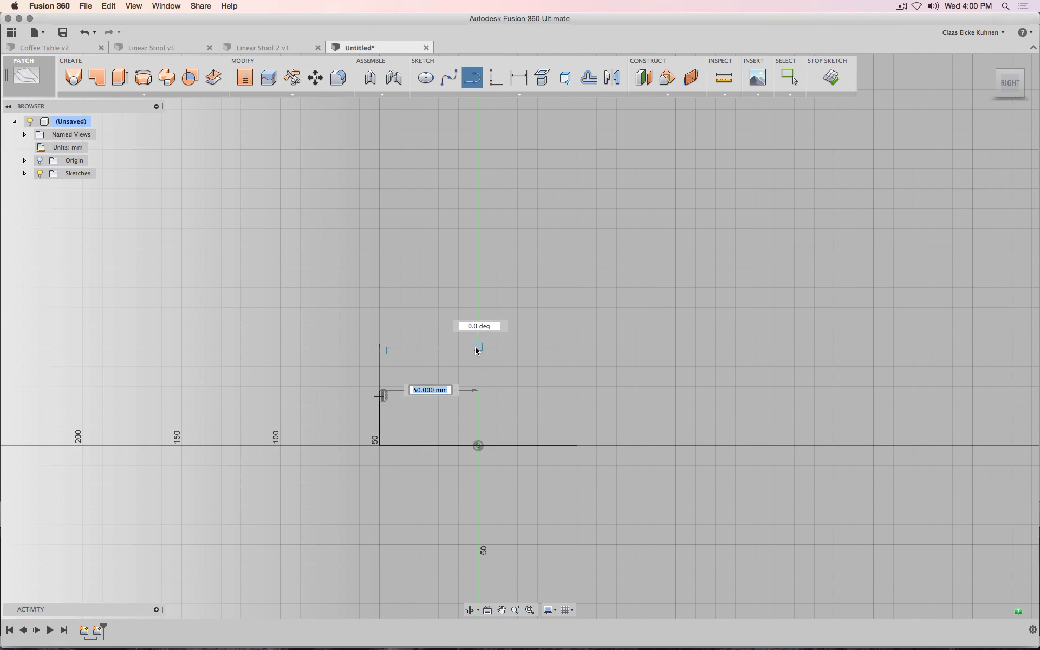
pyautogui.click(476, 348)
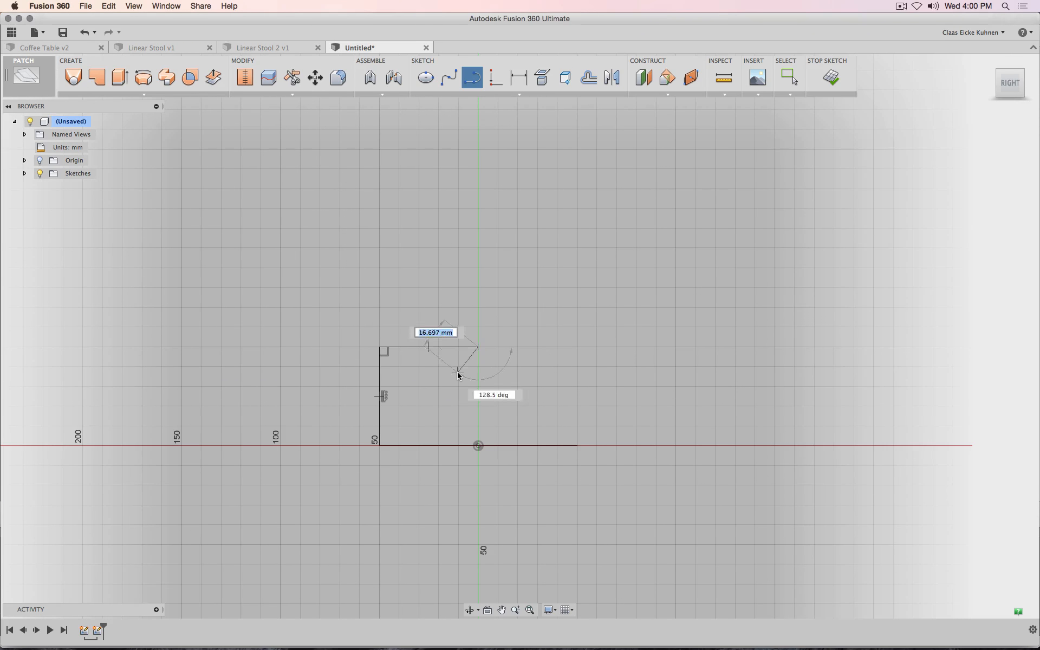
pyautogui.press('Escape')
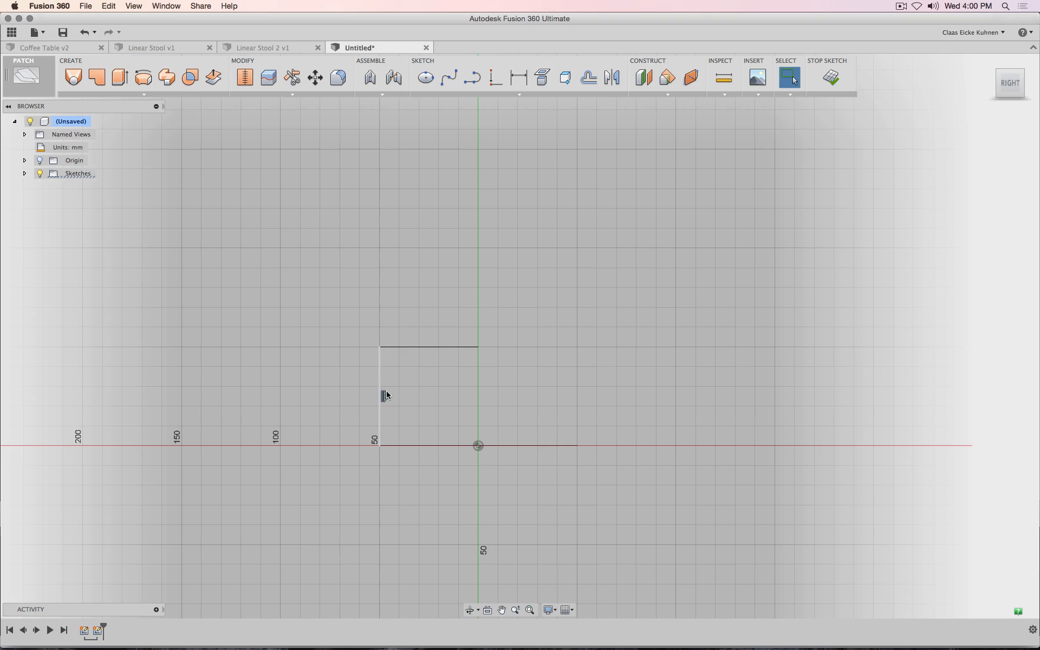
# - Apply a Horizontal/Vertical constraint to the upper line and move its outer corner inward so the side line slants
pyautogui.click(395, 345)
pyautogui.click(494, 80)
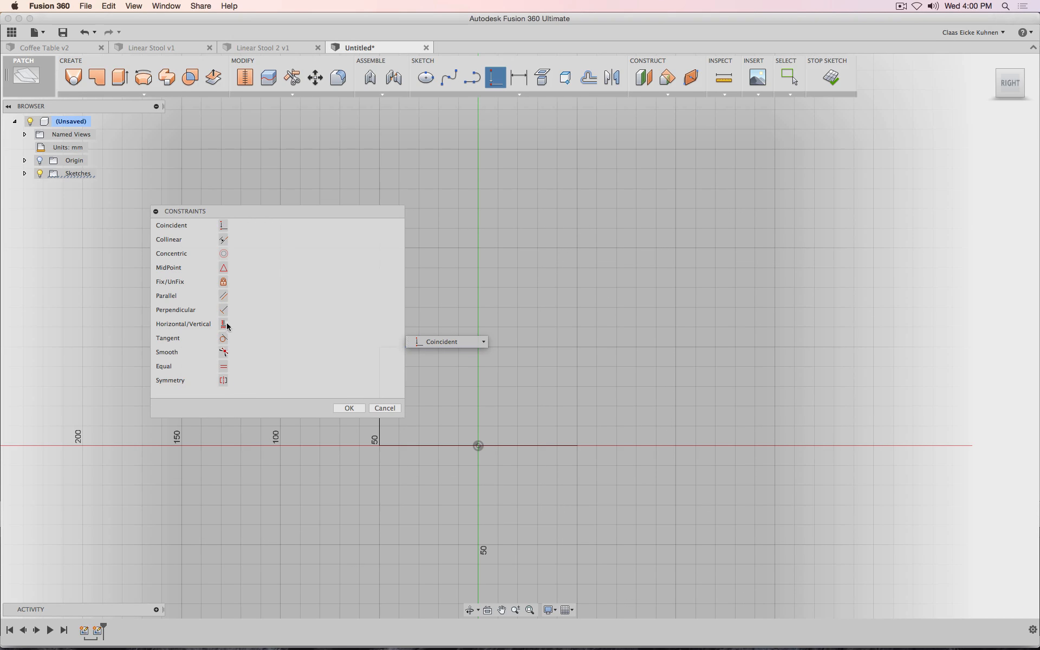
pyautogui.click(223, 324)
pyautogui.click(347, 408)
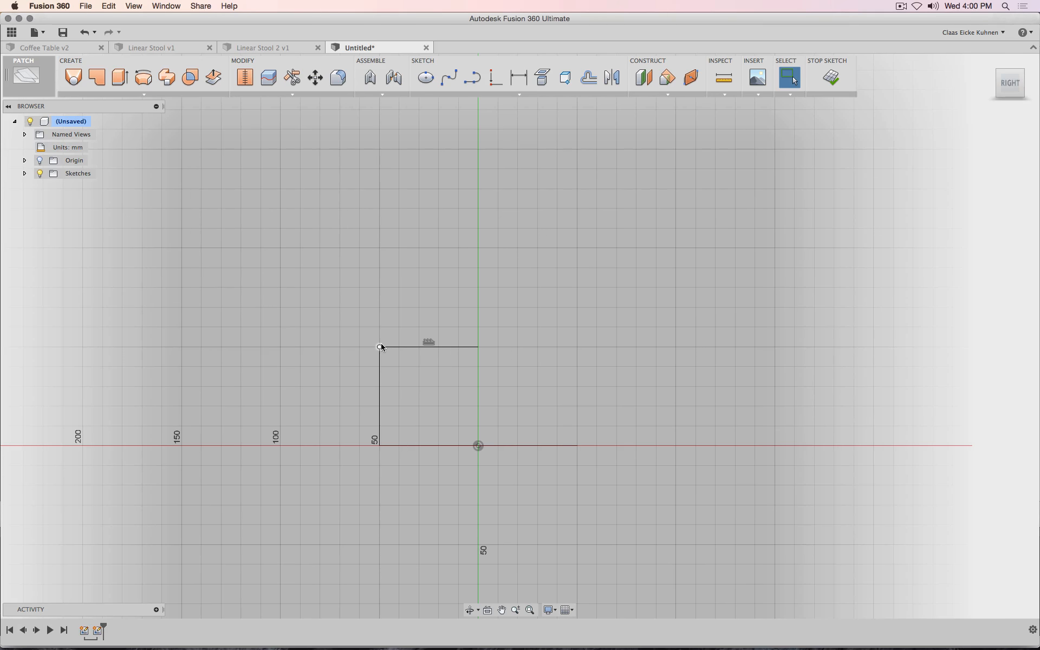
pyautogui.scroll(5, 380, 345)
pyautogui.moveTo(375, 353); pyautogui.dragTo(416, 358)
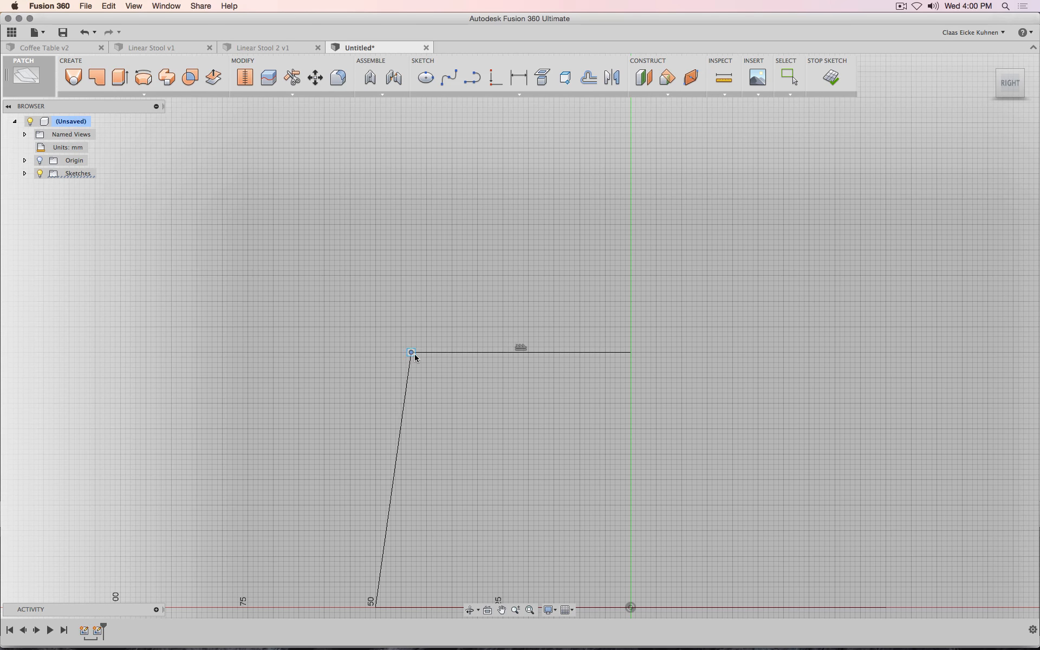
# - Fillet the corner between the slanted line and the upper line with an 11 mm radius and finish the sketch
pyautogui.click(519, 95)
pyautogui.click(474, 240)
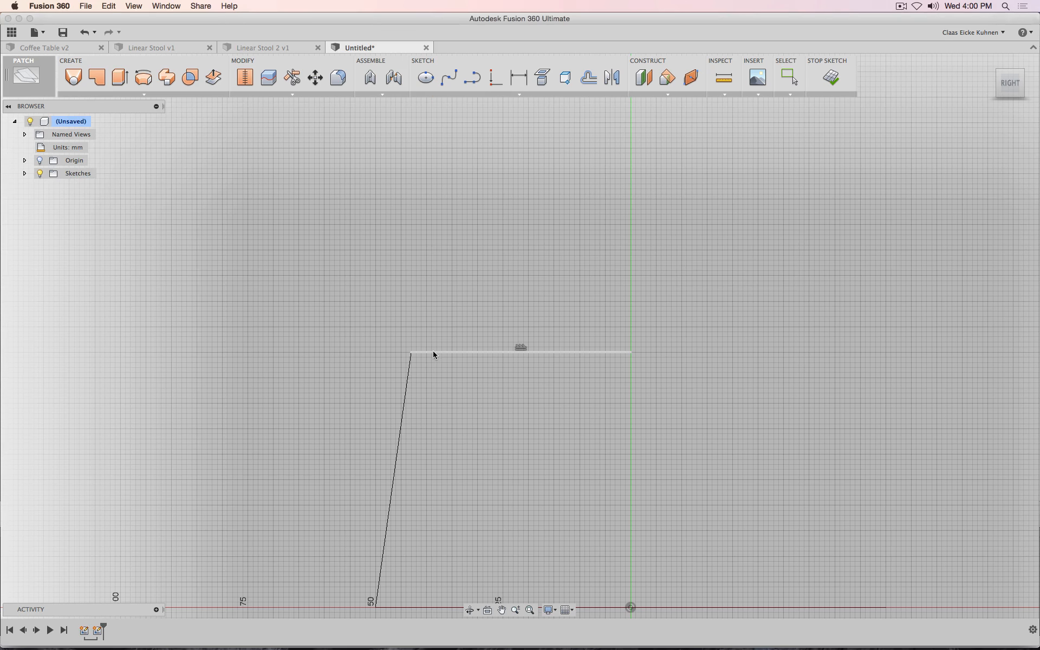
pyautogui.click(434, 352)
pyautogui.click(411, 363)
pyautogui.scroll(-3, 572, 258)
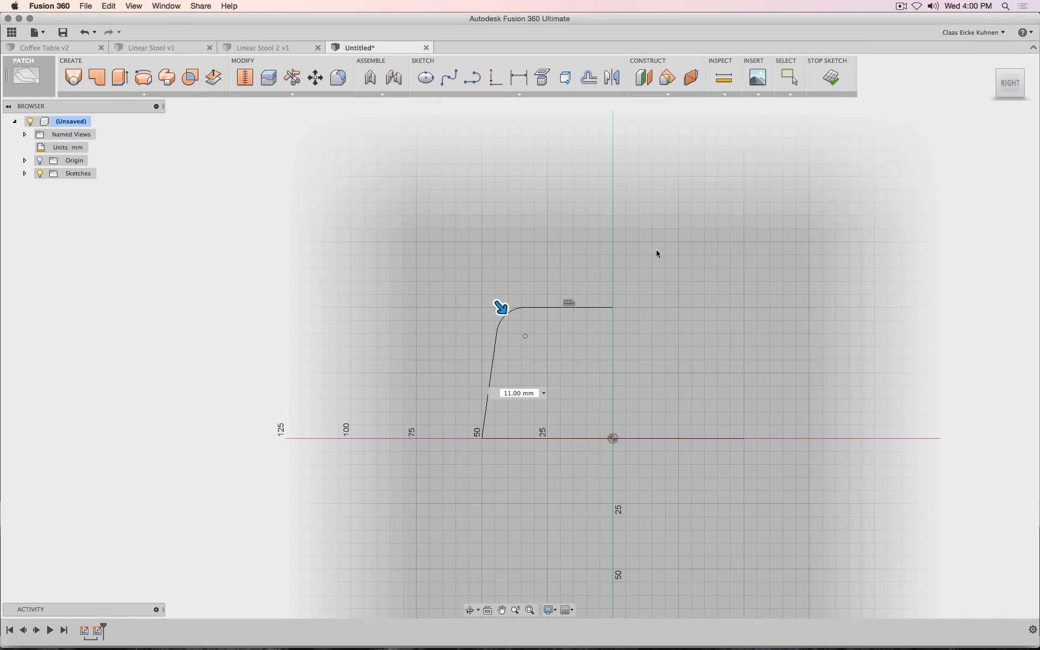
pyautogui.click(832, 79)
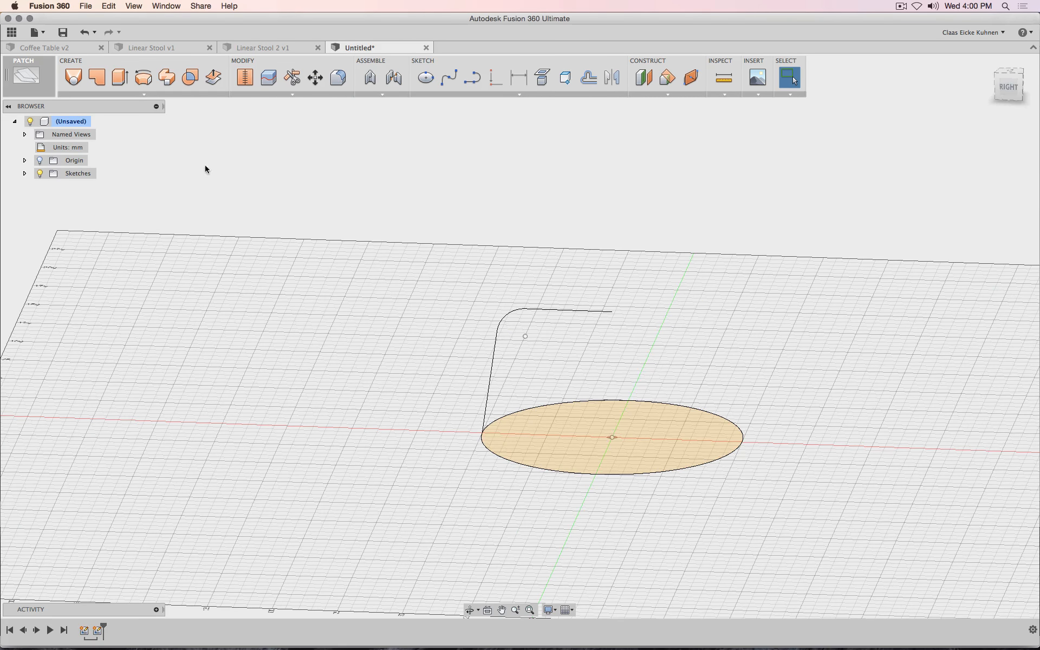
# - Switch to the Model workspace and expand the list of the design's sketches
pyautogui.click(22, 79)
pyautogui.click(27, 123)
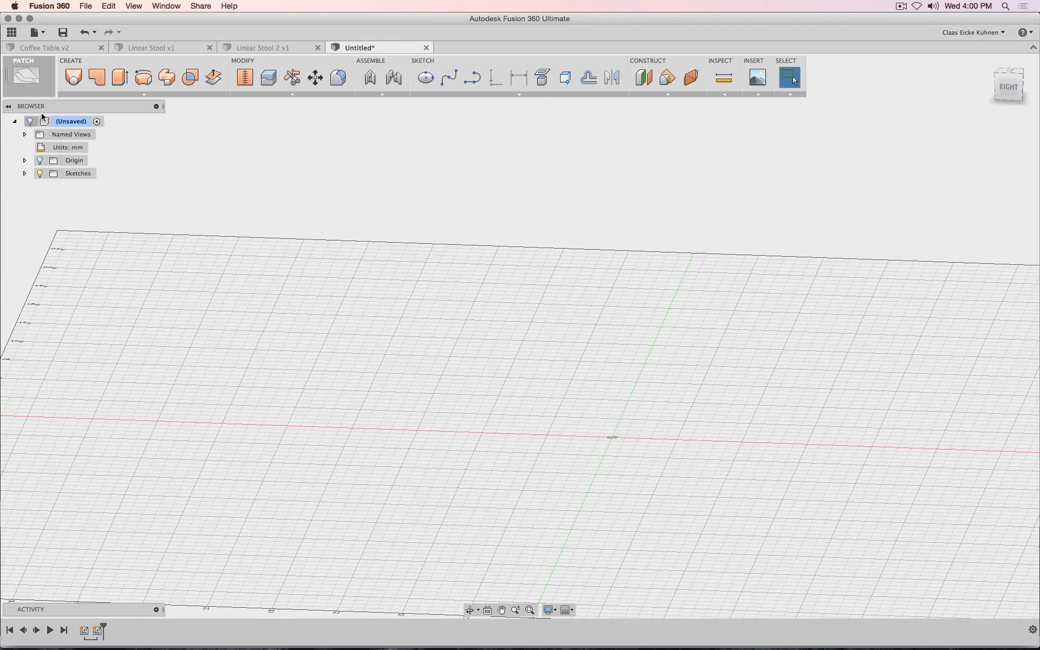
pyautogui.click(24, 174)
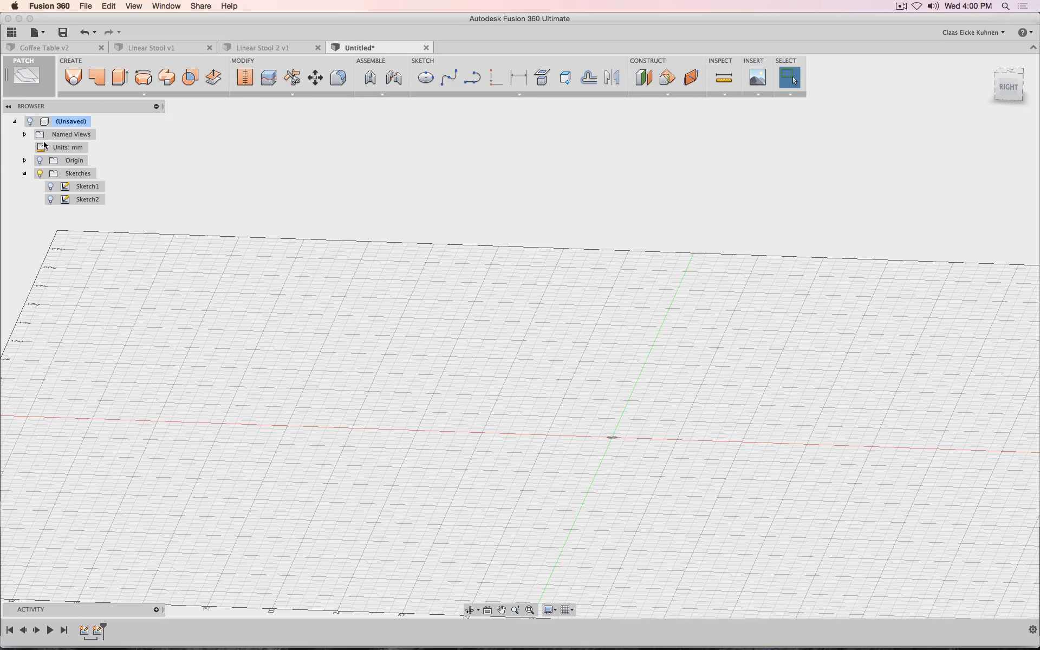
pyautogui.click(26, 75)
pyautogui.click(27, 122)
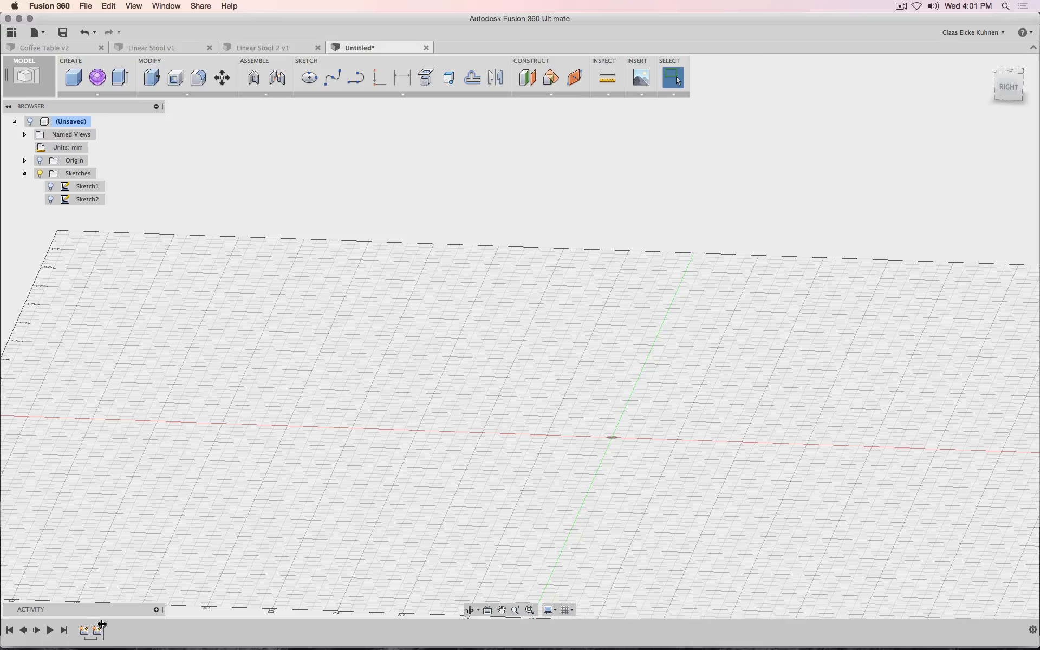
pyautogui.moveTo(102, 625)
pyautogui.mouseDown()
pyautogui.moveTo(88, 625)
pyautogui.moveTo(116, 623)
pyautogui.mouseUp()
# - Toggle the visibility of Sketch2 and open it for editing
pyautogui.click(1008, 85)
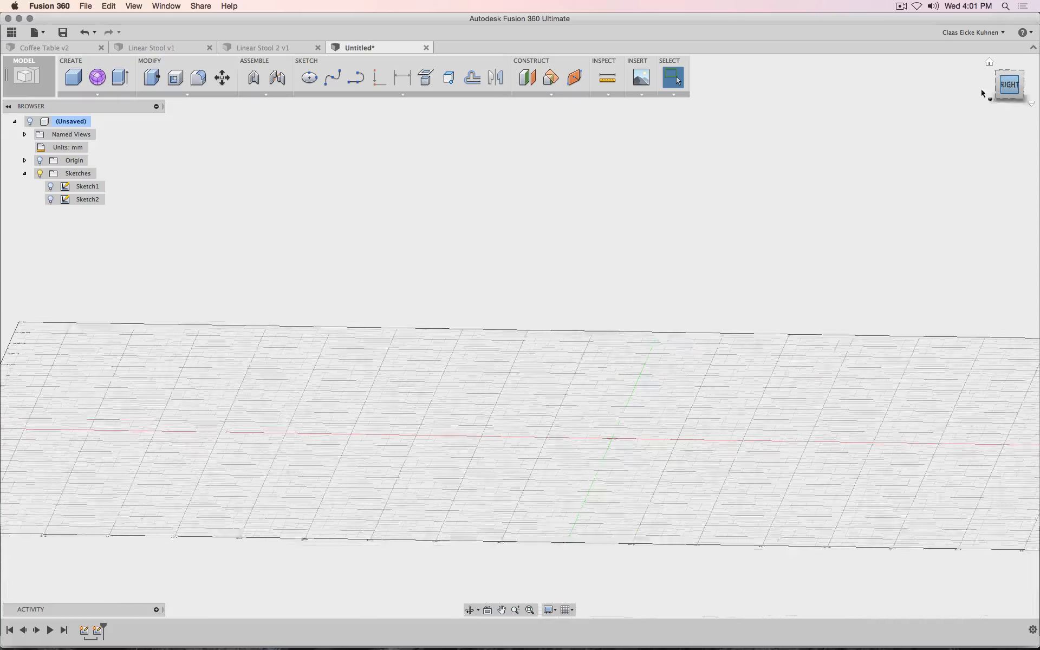
pyautogui.click(73, 200)
pyautogui.rightClick(73, 202)
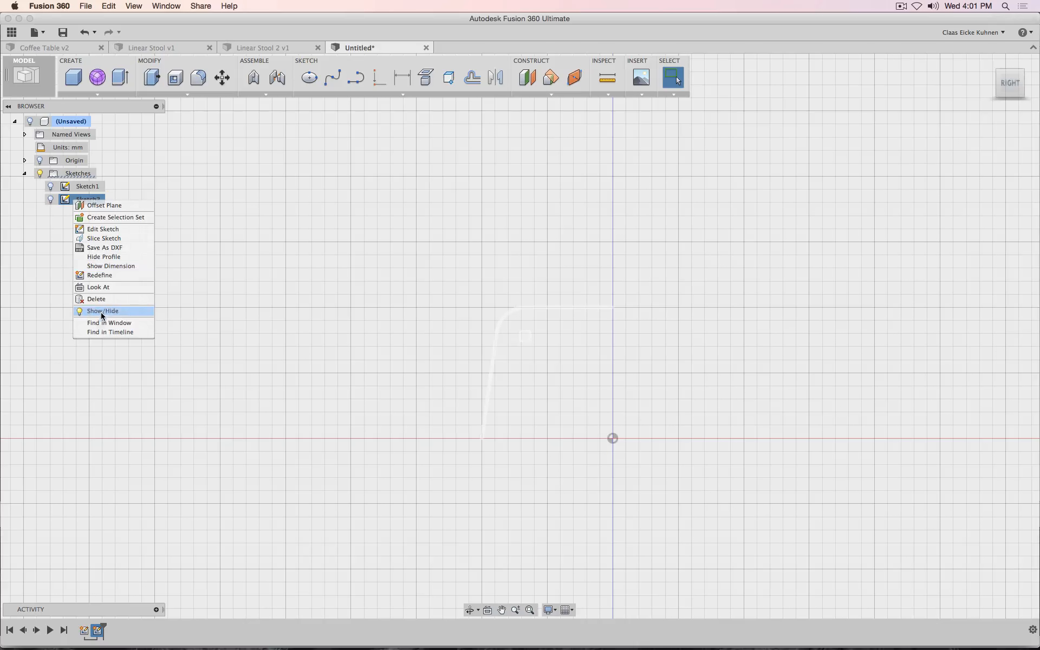
pyautogui.click(102, 313)
pyautogui.rightClick(81, 199)
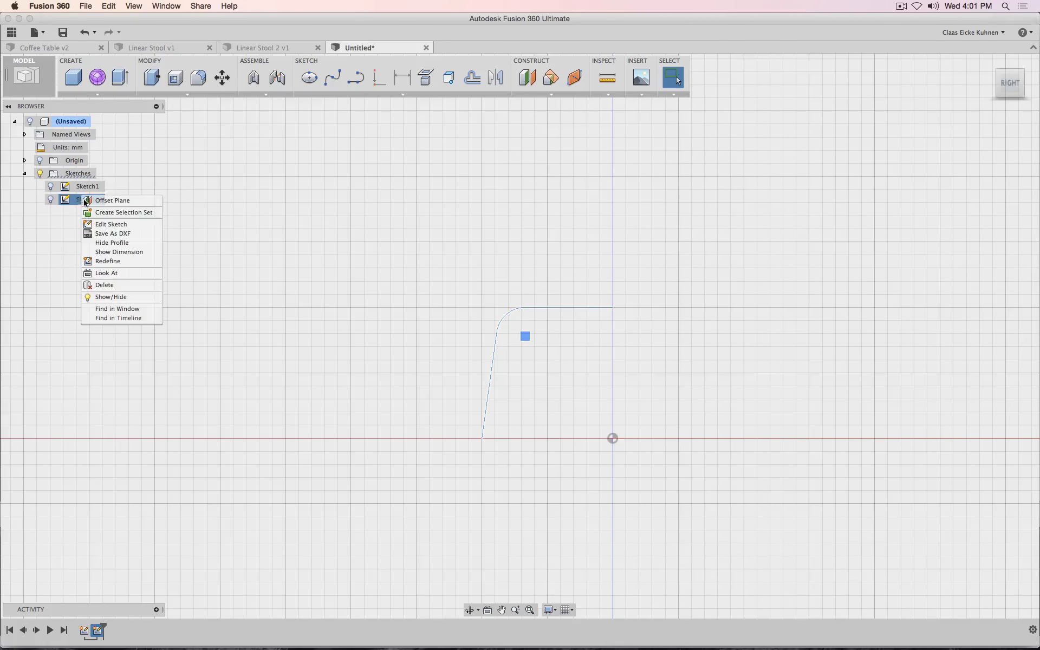
pyautogui.click(97, 227)
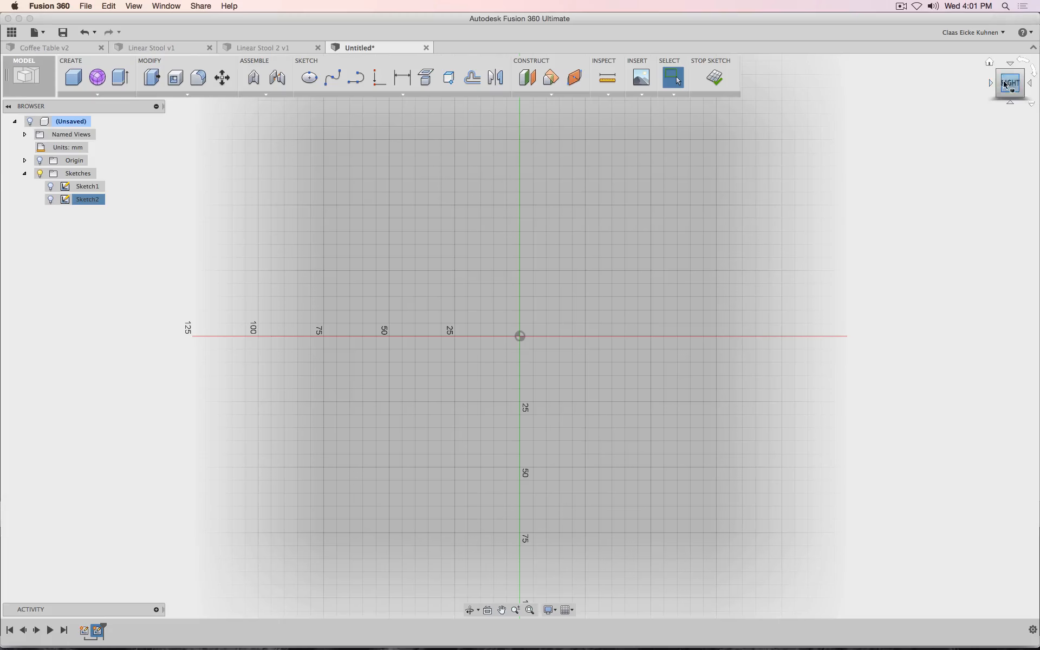
pyautogui.moveTo(1009, 84); pyautogui.dragTo(984, 119)
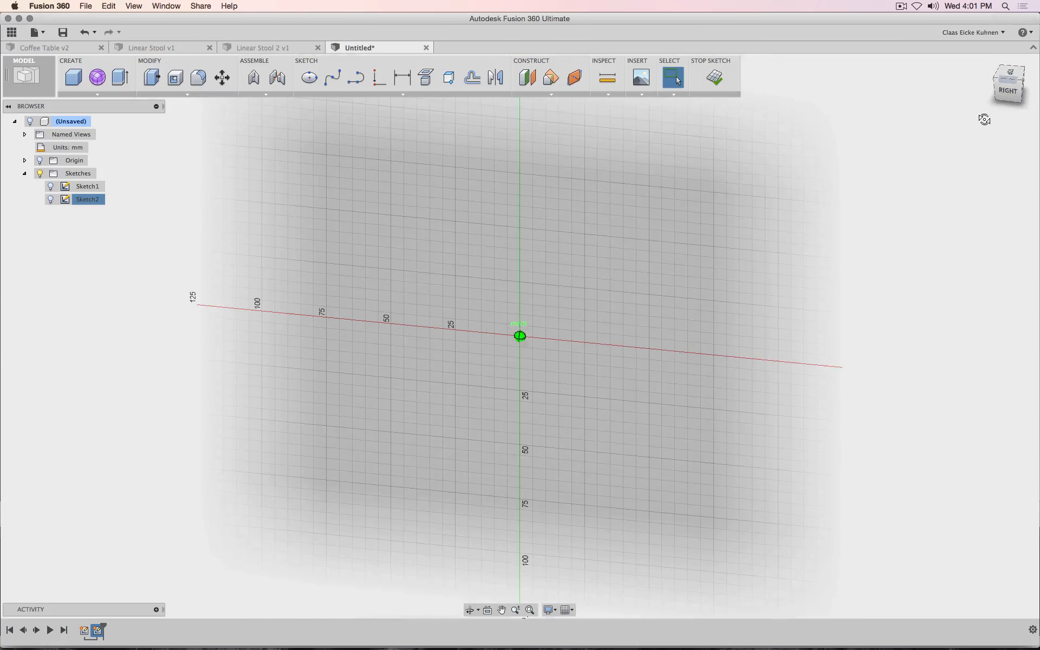
# - Finish editing the sketch and switch to the Patch workspace
pyautogui.click(714, 77)
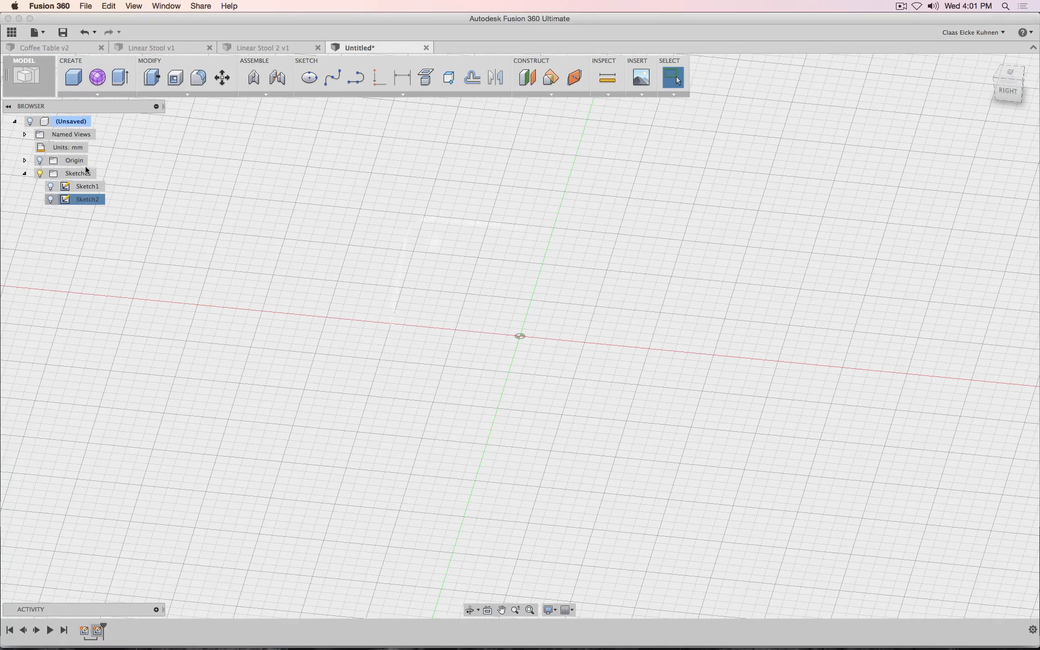
pyautogui.click(24, 76)
pyautogui.click(27, 150)
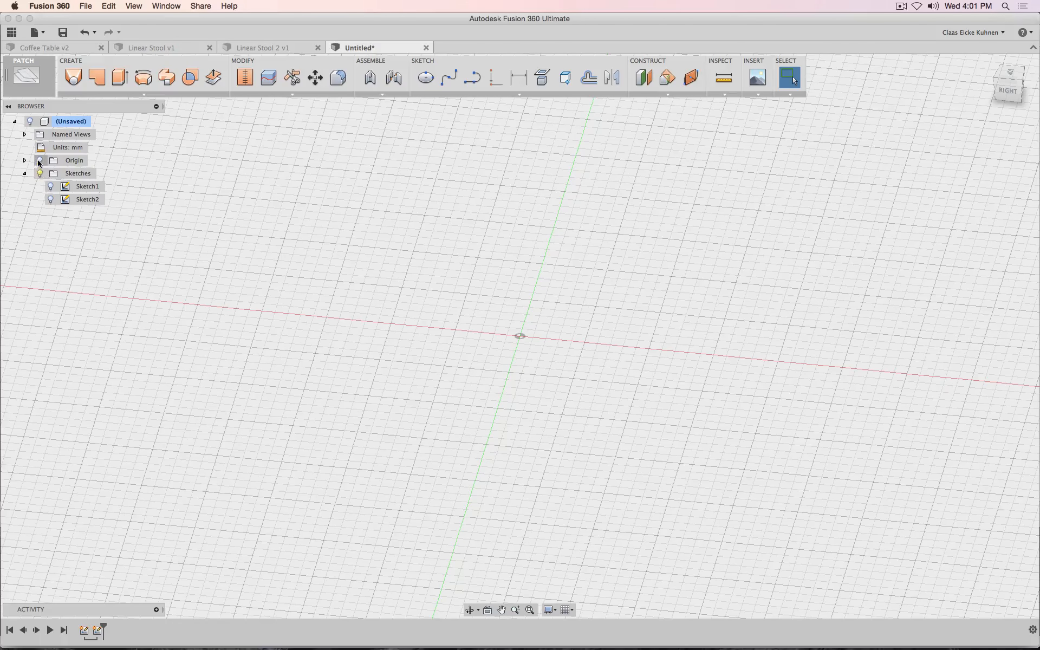
# - Make the whole design visible and return to the Model workspace
pyautogui.click(30, 122)
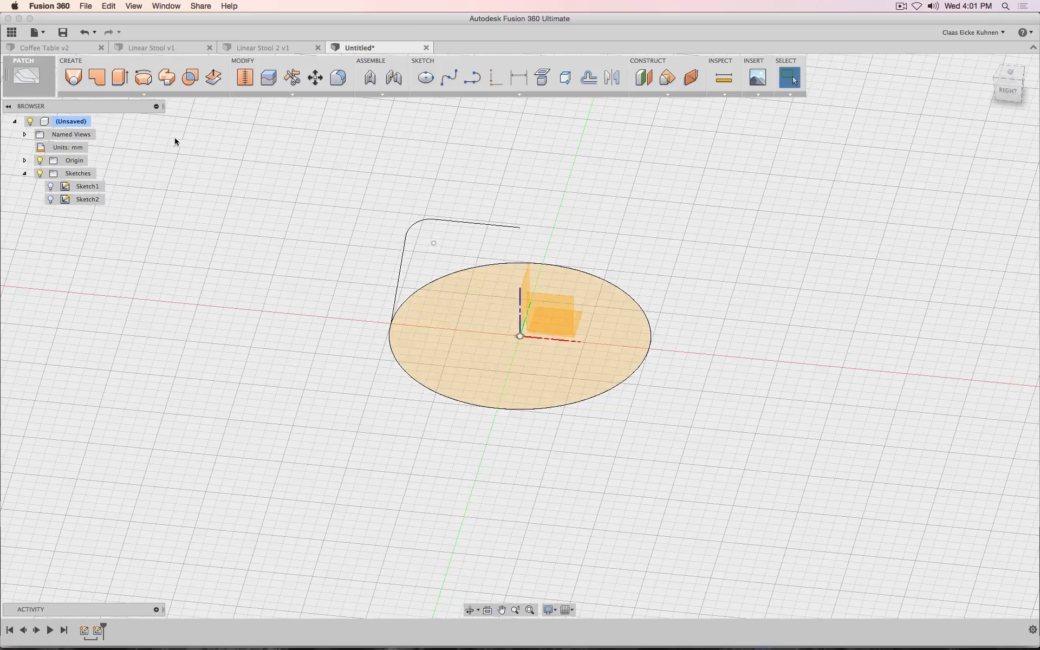
pyautogui.click(30, 122)
pyautogui.click(30, 121)
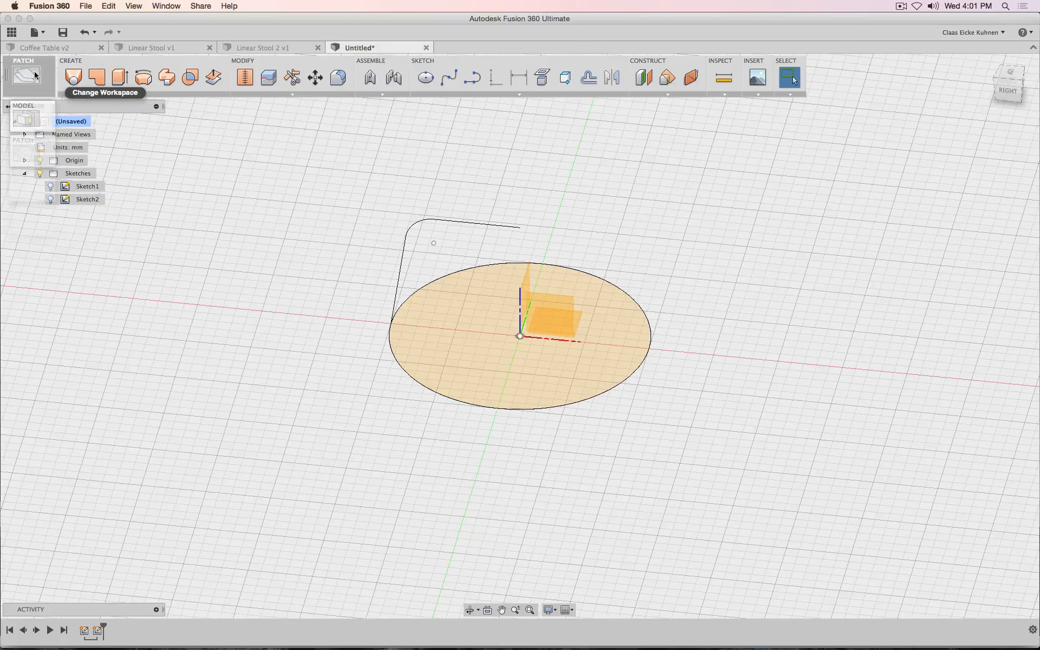
pyautogui.click(27, 76)
pyautogui.click(30, 116)
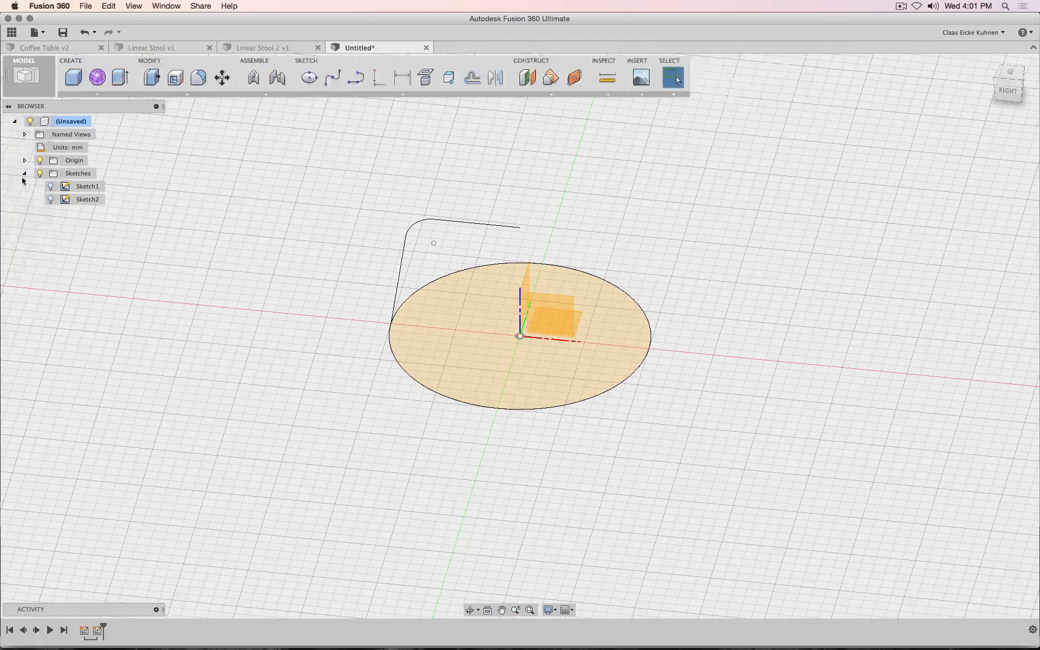
# - Try to revolve the open side profile around the vertical origin axis
pyautogui.click(113, 93)
pyautogui.click(83, 161)
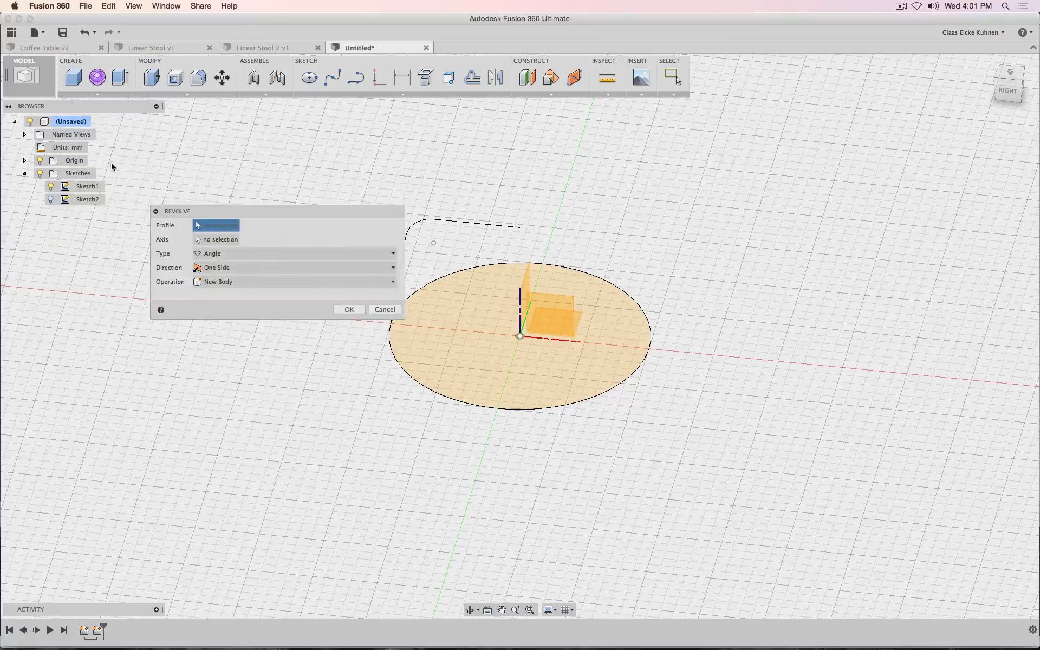
pyautogui.click(205, 239)
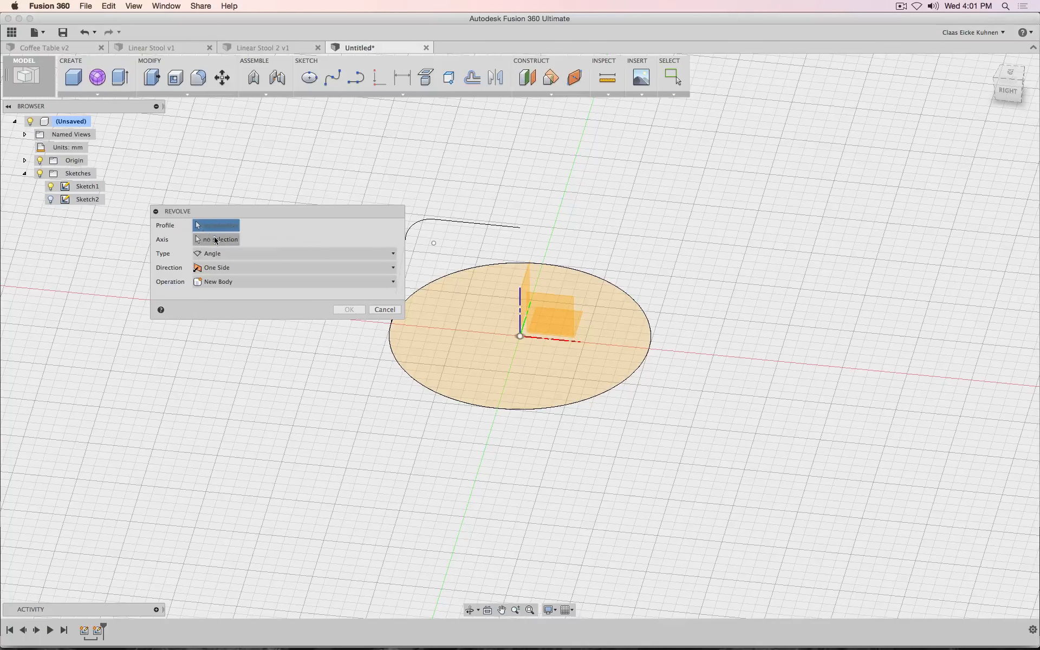
pyautogui.click(518, 315)
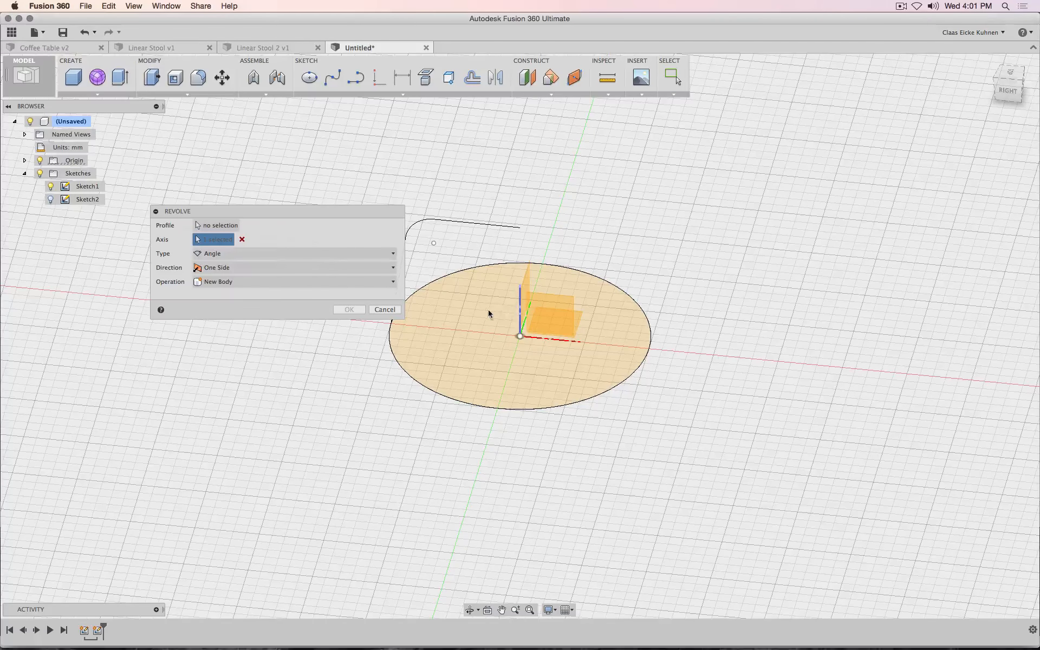
pyautogui.click(231, 226)
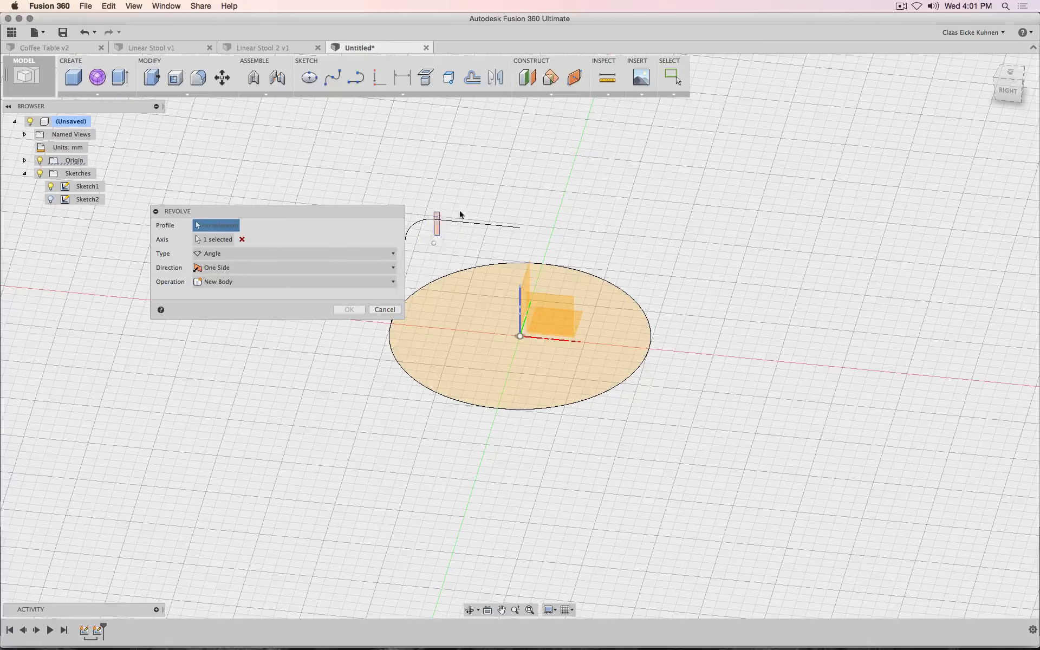
pyautogui.moveTo(385, 212); pyautogui.dragTo(344, 214)
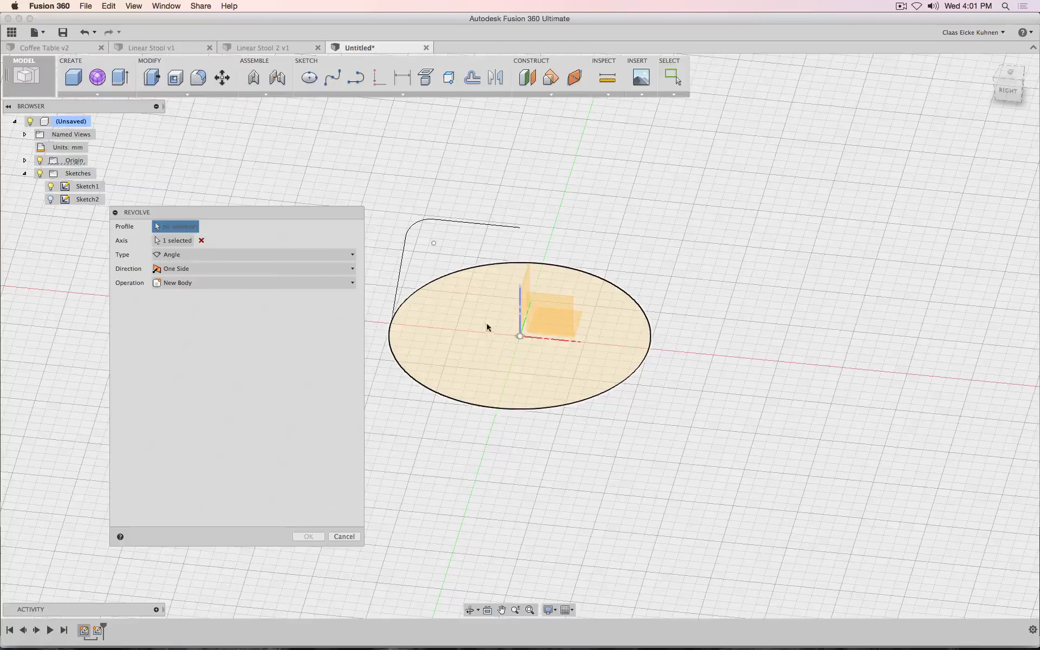
pyautogui.click(344, 537)
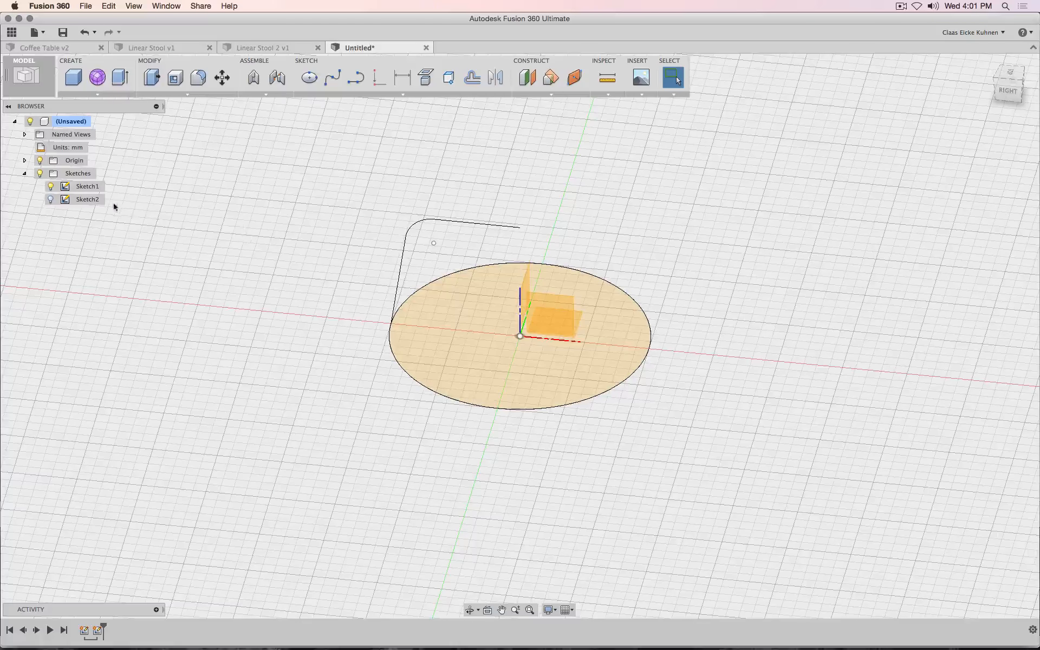
pyautogui.rightClick(94, 187)
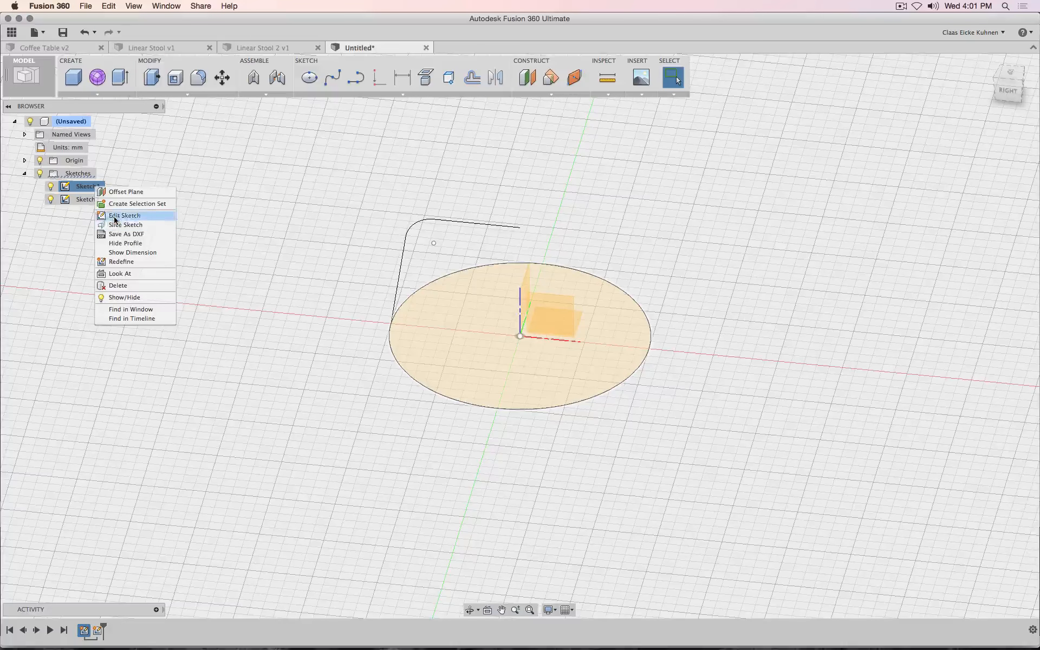
pyautogui.click(115, 216)
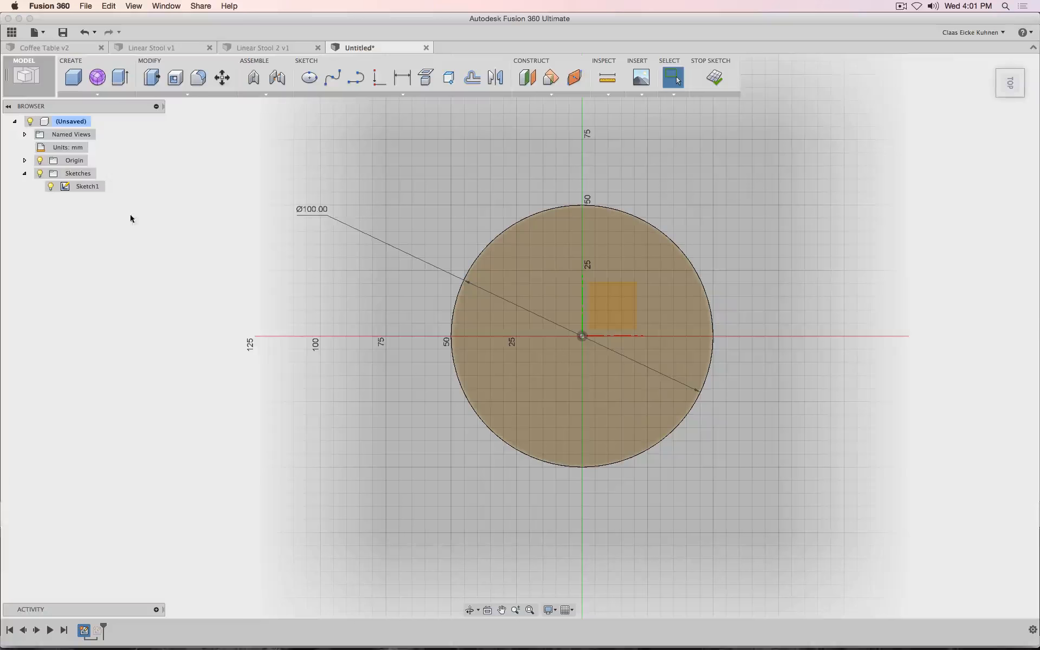
pyautogui.click(1011, 104)
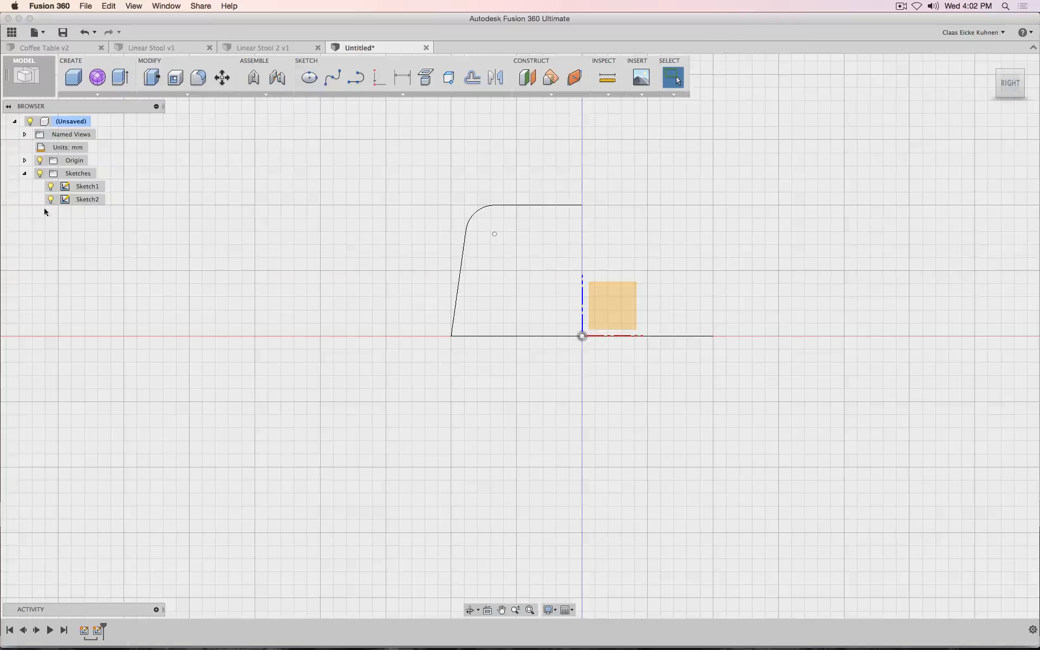
# - Edit Sketch2 and close the profile with lines from the upper line's end to the origin and on to the slanted line's lower end
pyautogui.rightClick(82, 200)
pyautogui.click(99, 234)
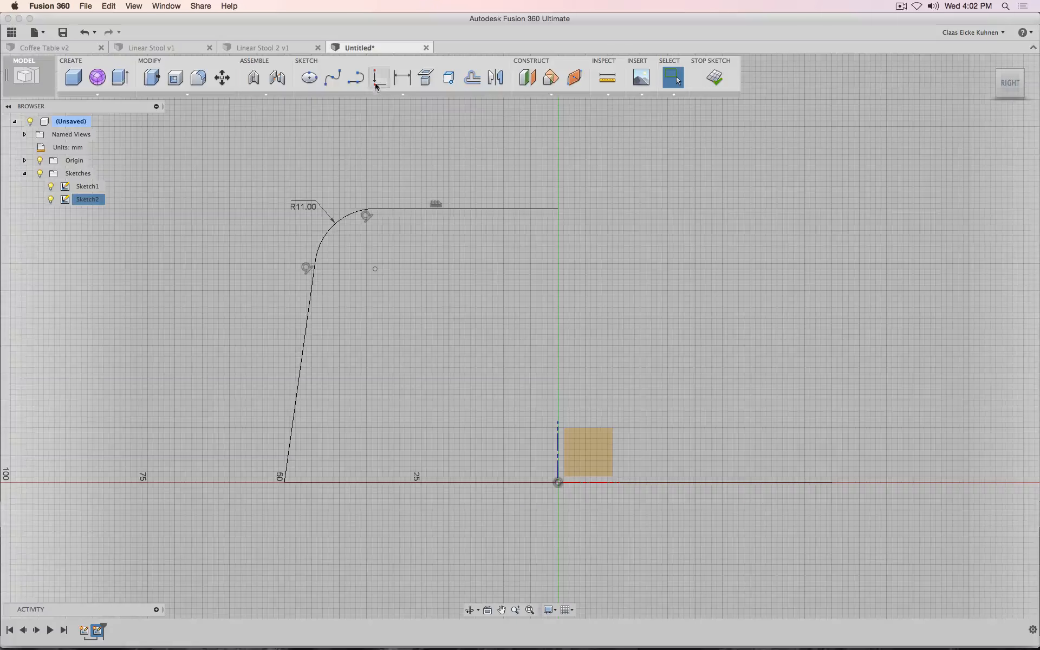
pyautogui.click(356, 78)
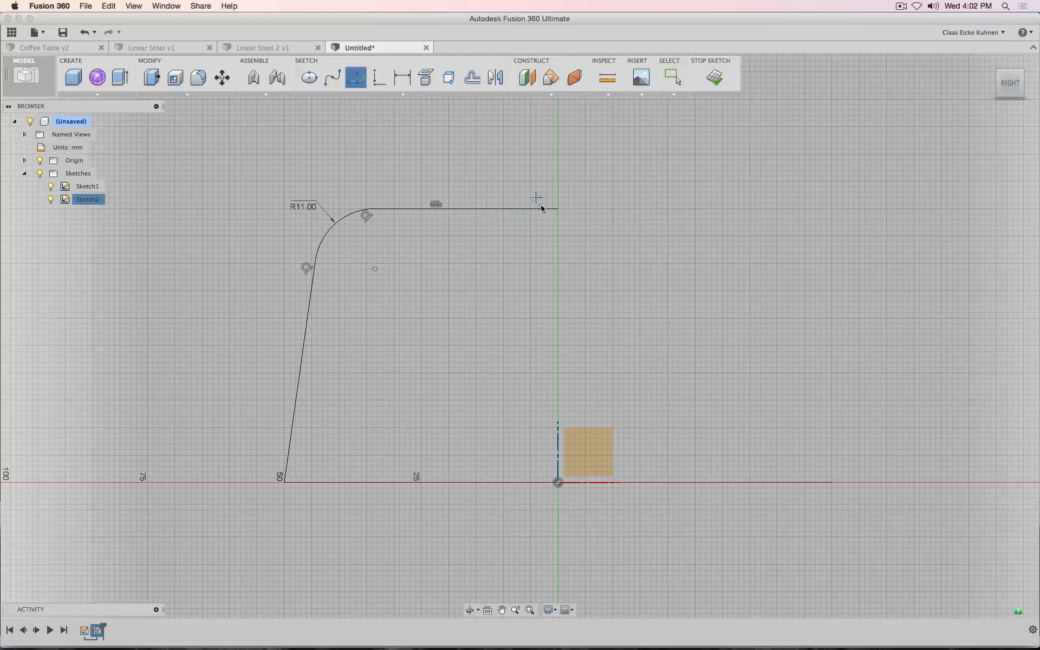
pyautogui.click(558, 482)
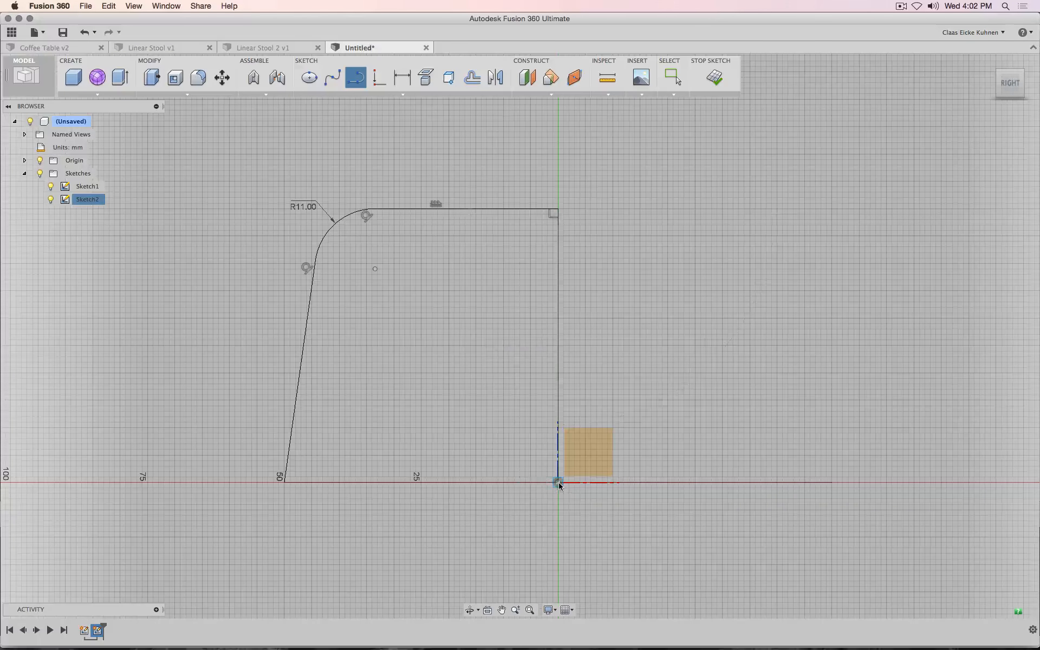
pyautogui.click(285, 483)
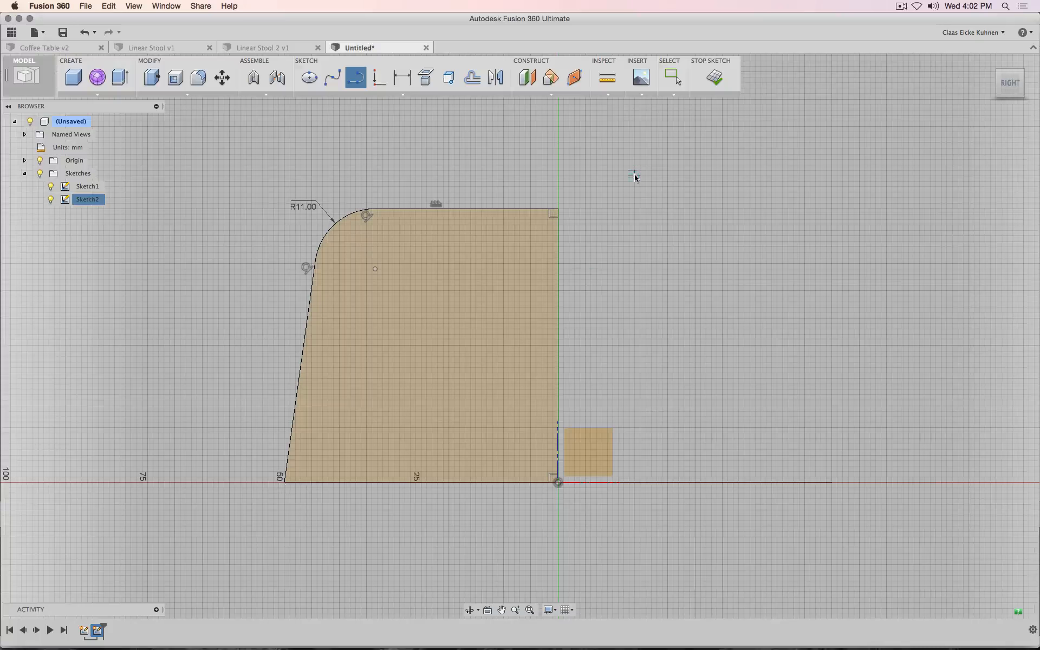
pyautogui.moveTo(1019, 85); pyautogui.dragTo(991, 110)
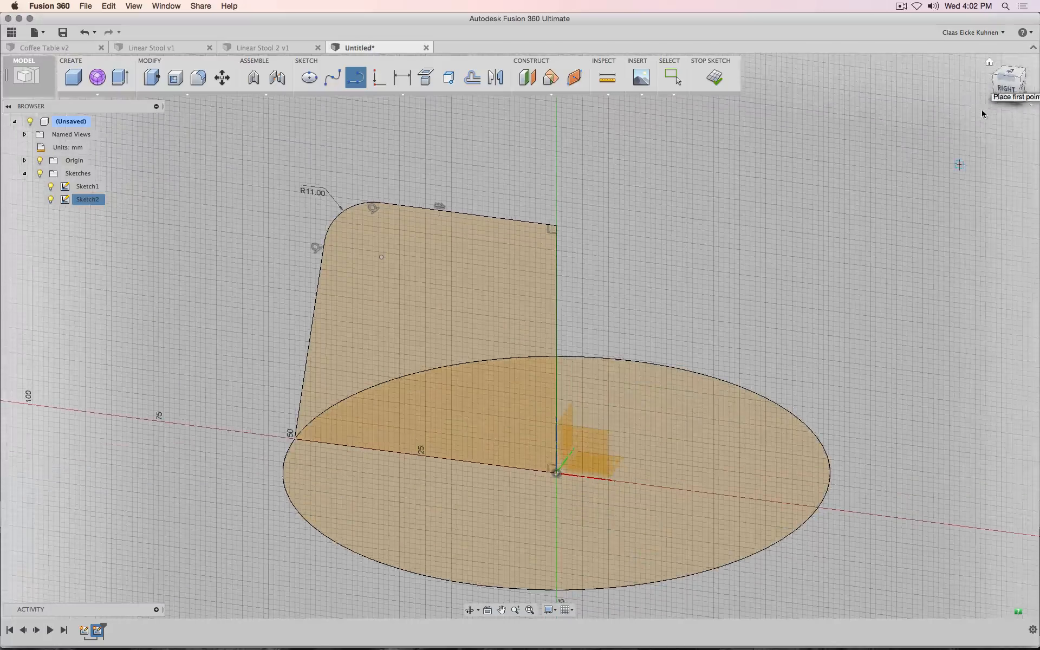
pyautogui.press('Escape')
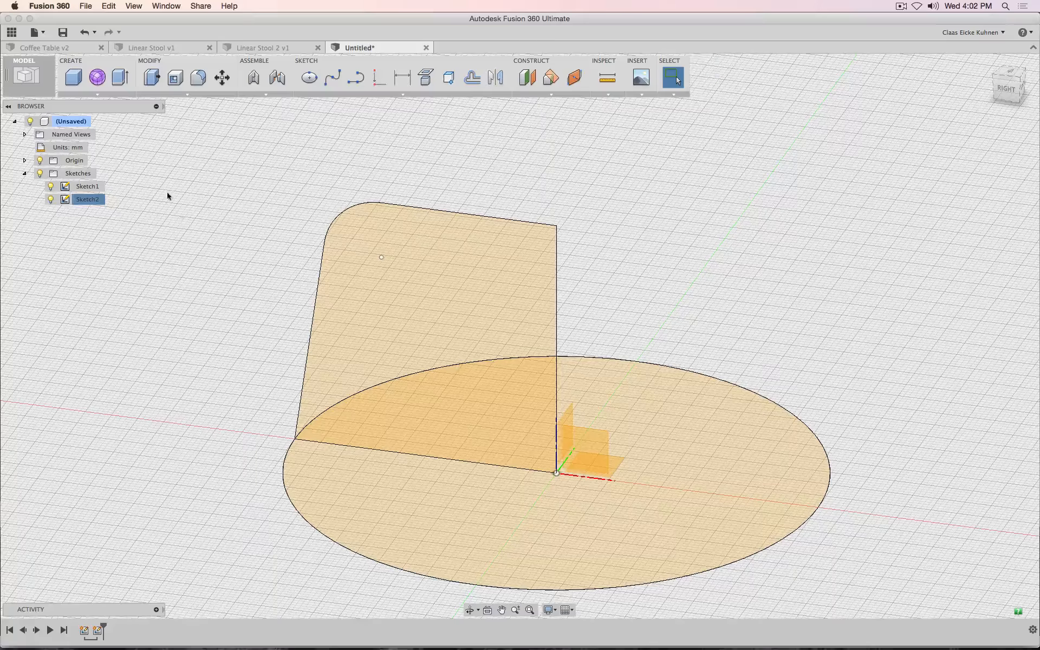
# - Revolve the closed profile fully around the vertical axis through the origin as a new body
pyautogui.click(111, 95)
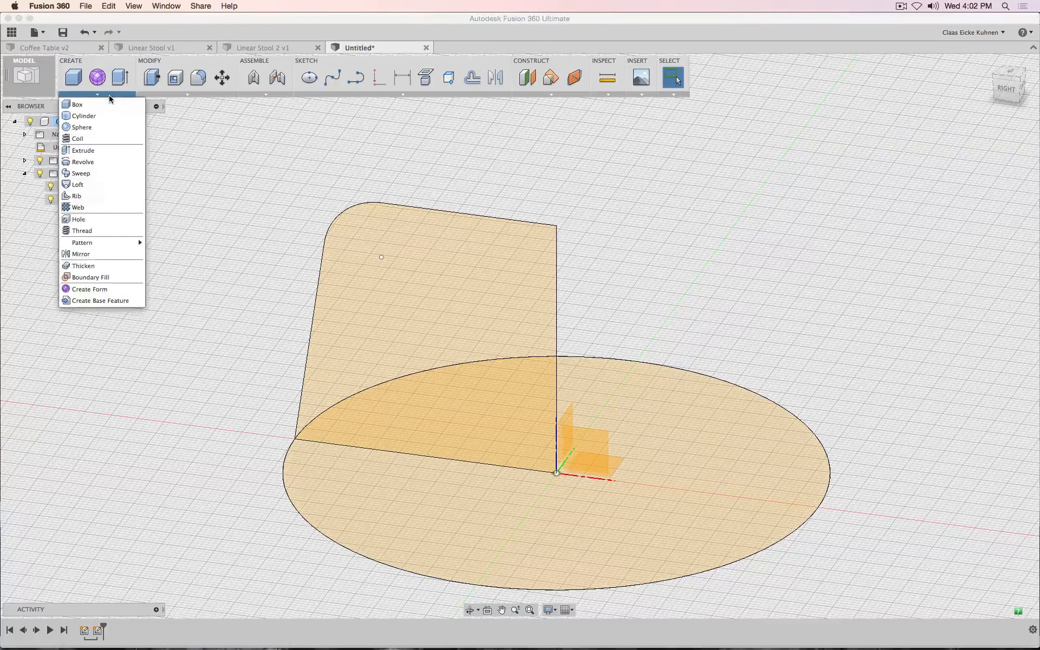
pyautogui.click(101, 162)
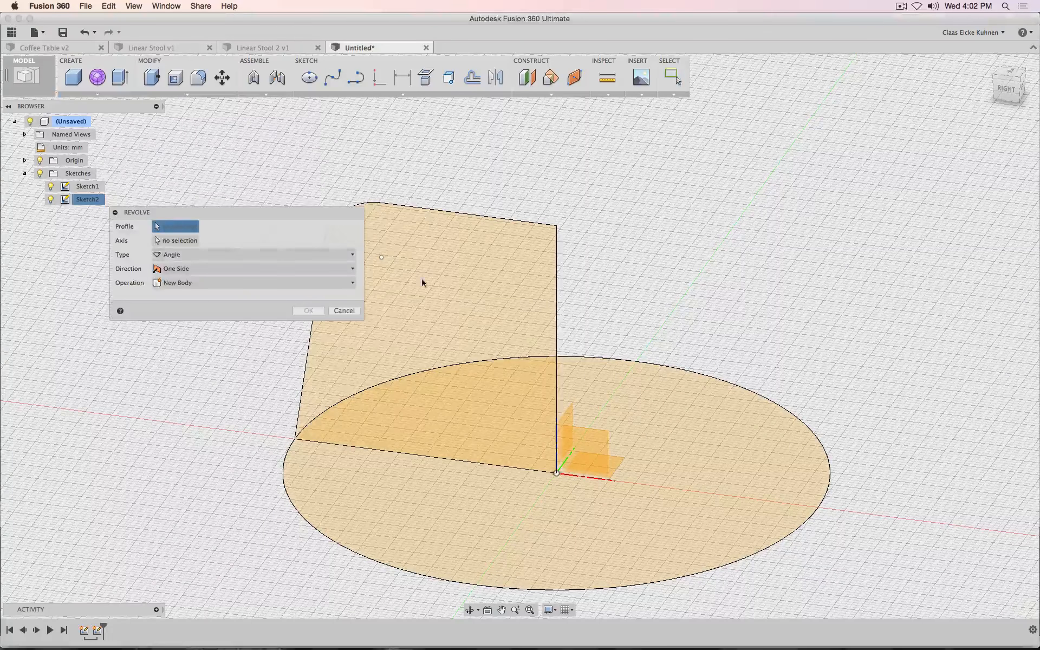
pyautogui.click(448, 287)
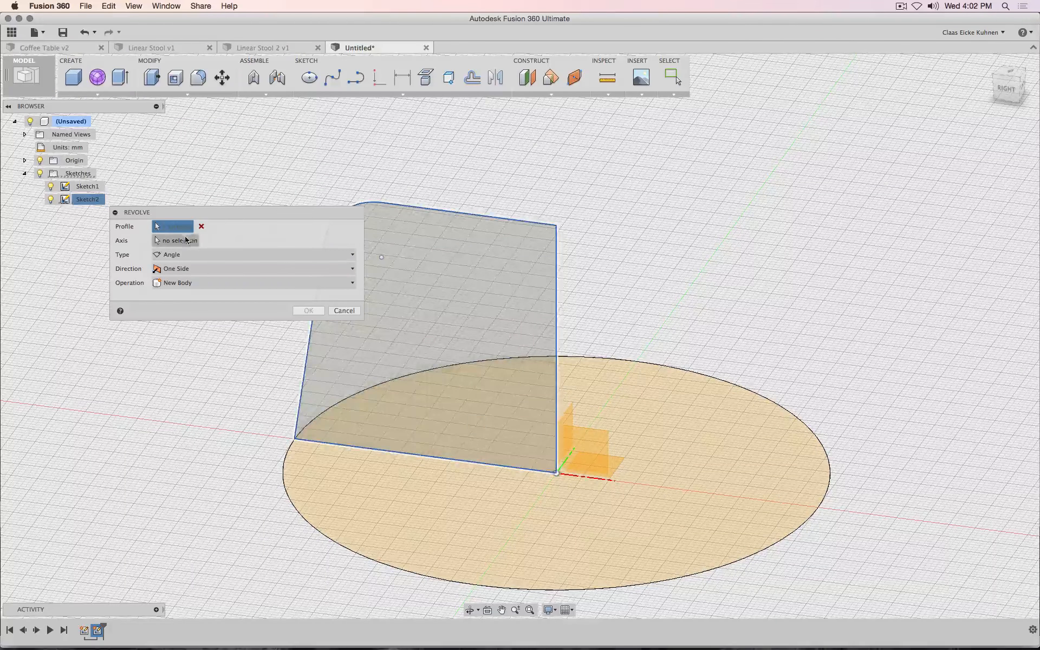
pyautogui.click(557, 440)
pyautogui.click(307, 327)
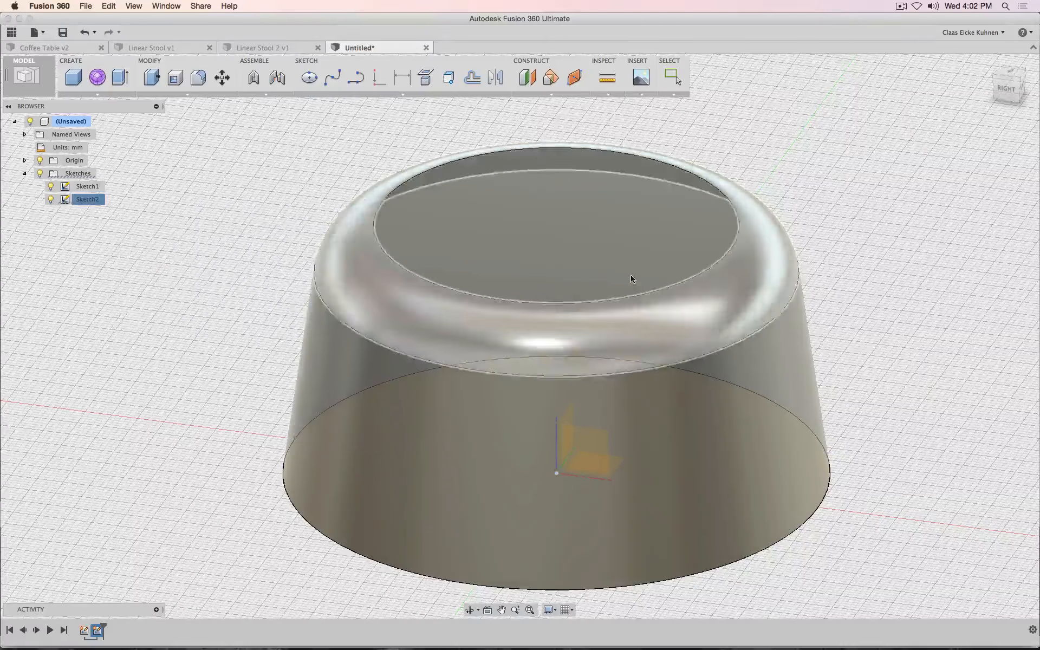
# - Hide Sketch1 and show Sketch2
pyautogui.moveTo(520, 325)
pyautogui.keyDown('shift'); pyautogui.mouseDown(button='middle')
pyautogui.moveTo(520, 379)
pyautogui.moveTo(520, 265)
pyautogui.moveTo(520, 379)
pyautogui.moveTo(520, 292)
pyautogui.mouseUp(button='middle'); pyautogui.keyUp('shift')
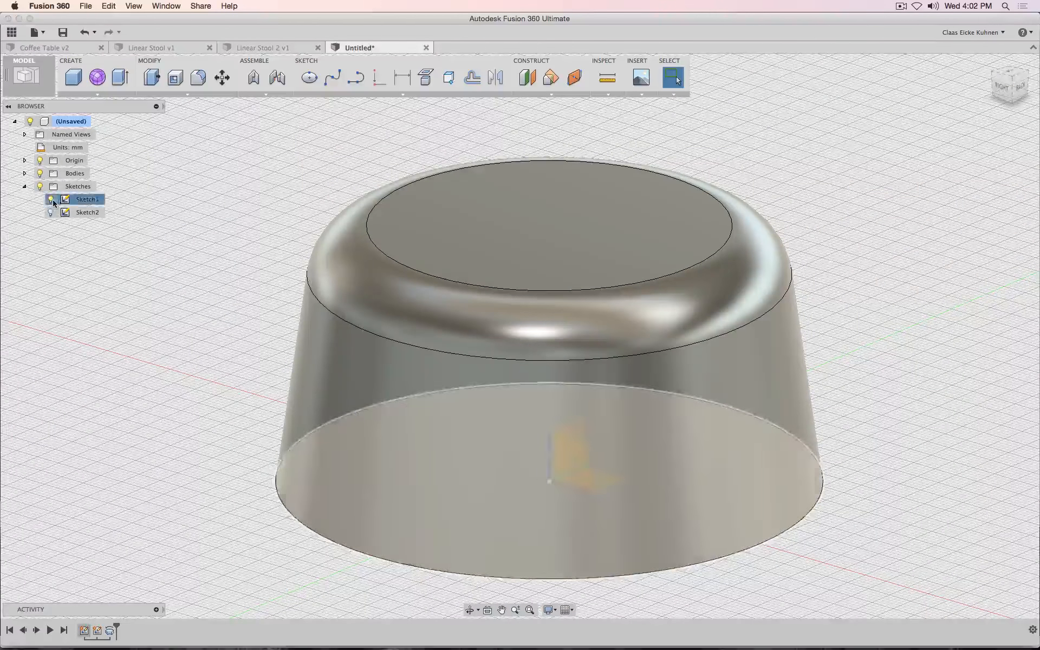
pyautogui.click(51, 199)
pyautogui.click(50, 214)
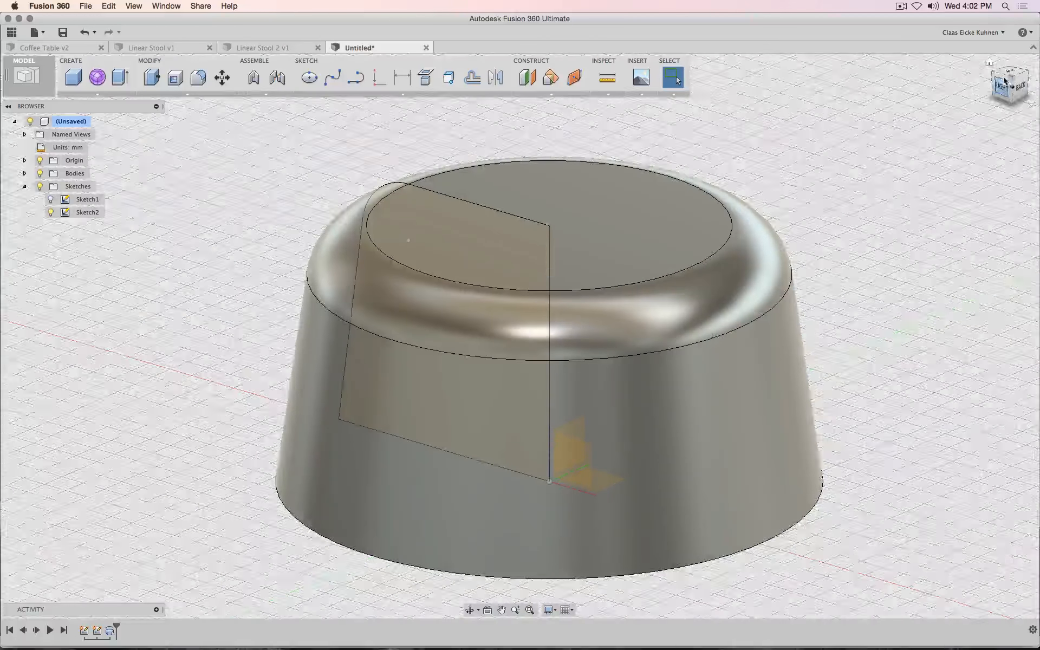
# - Shell the revolved body inward with its bottom face open and a wall clearly thicker than 1 mm
pyautogui.moveTo(1008, 88); pyautogui.dragTo(1008, 43)
pyautogui.keyDown('shift'); pyautogui.moveTo(520, 336); pyautogui.dragTo(563, 347, button='middle'); pyautogui.keyUp('shift')
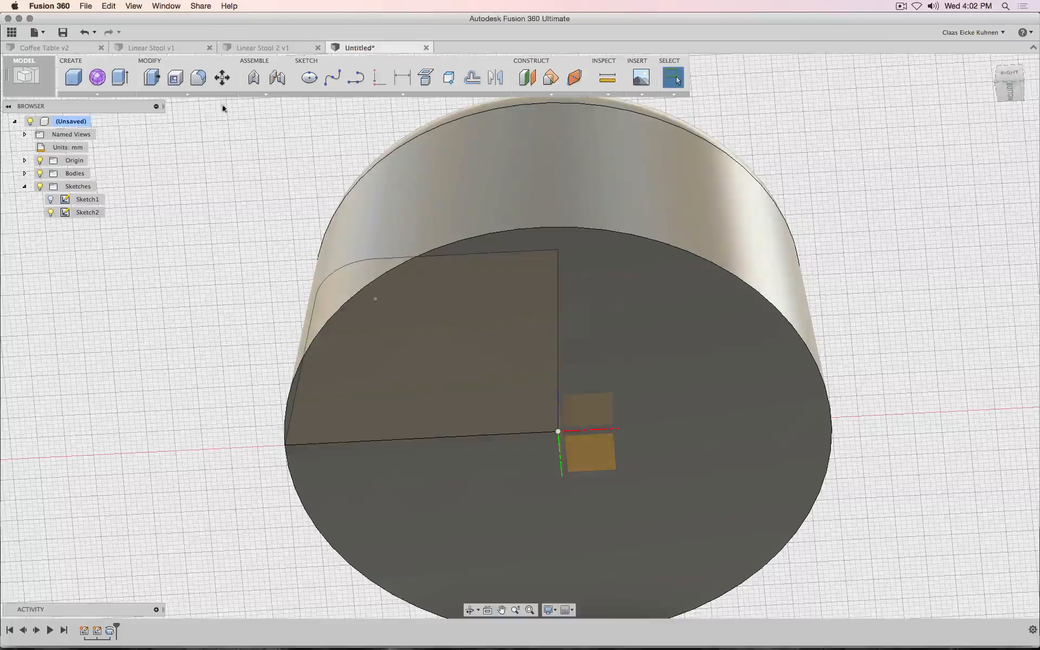
pyautogui.click(179, 80)
pyautogui.click(639, 320)
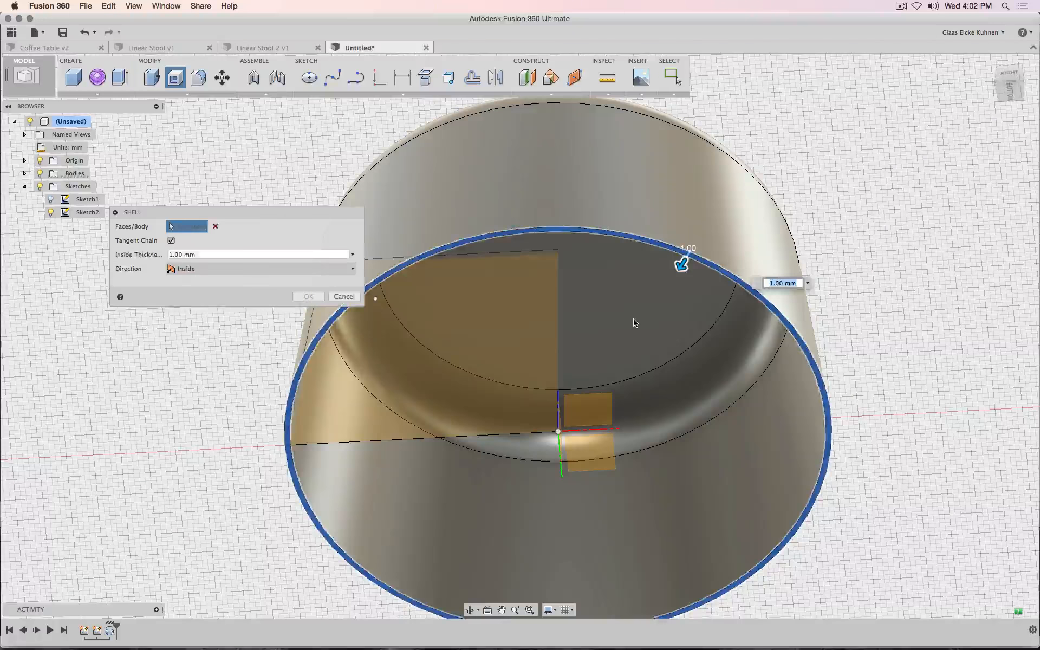
pyautogui.moveTo(682, 265); pyautogui.dragTo(666, 295)
pyautogui.press('Return')
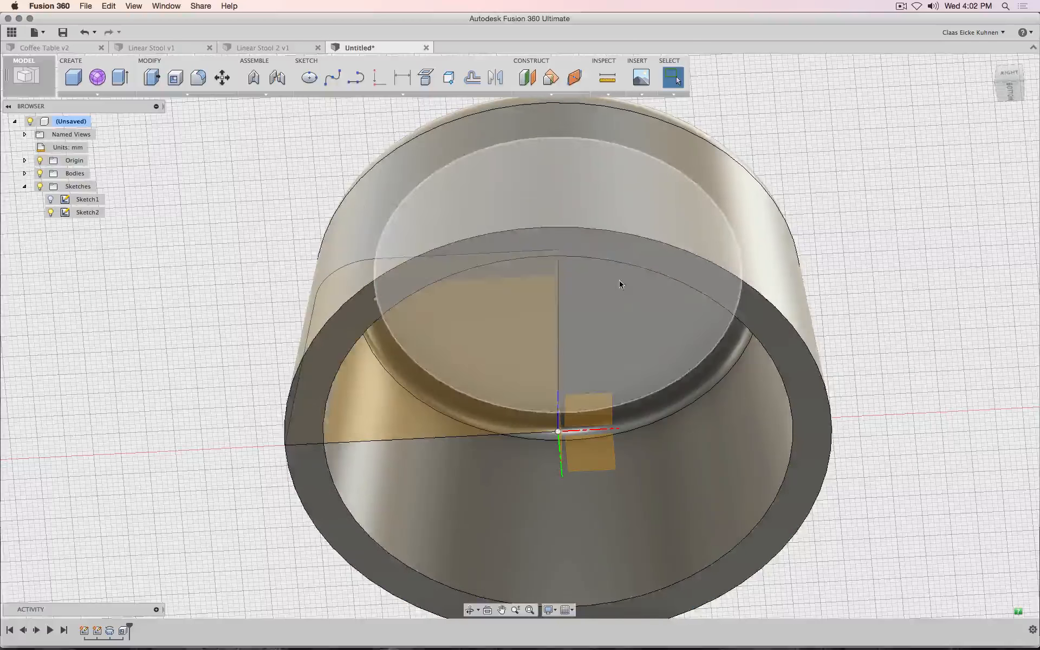
# - Edit Sketch2 and delete the two closing lines along the base and the vertical axis
pyautogui.click(1005, 72)
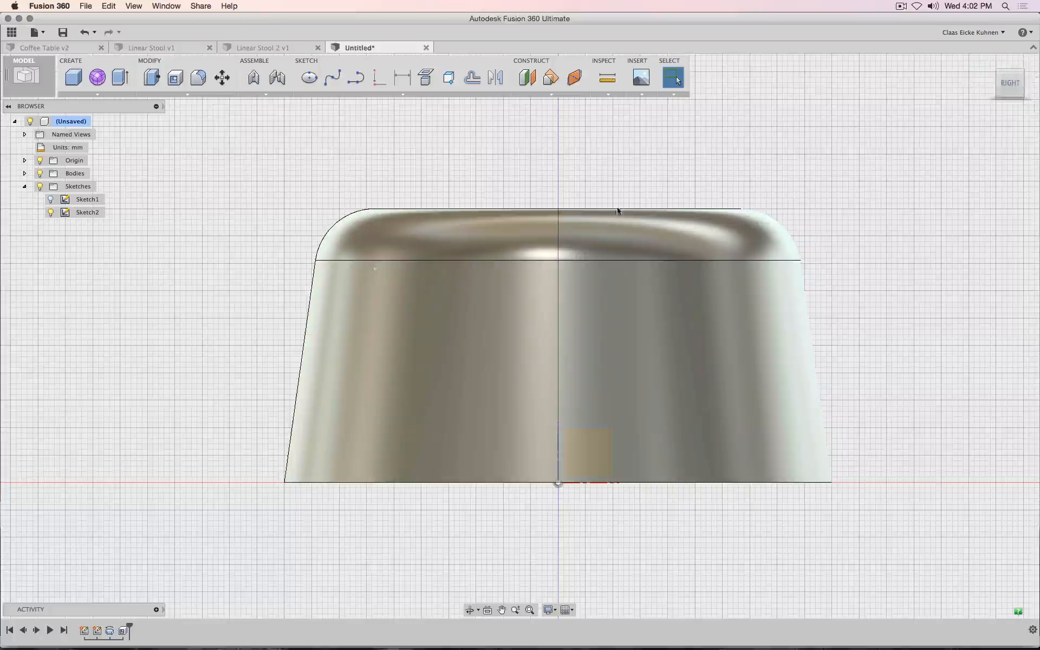
pyautogui.click(97, 634)
pyautogui.rightClick(97, 634)
pyautogui.click(130, 565)
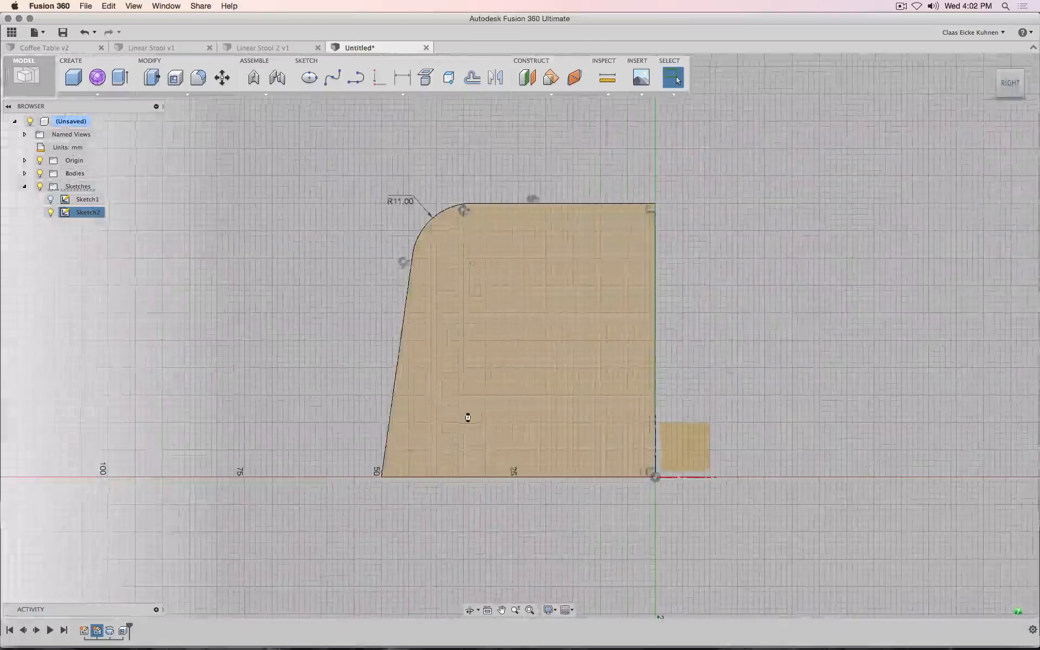
pyautogui.click(537, 476)
pyautogui.press('Delete')
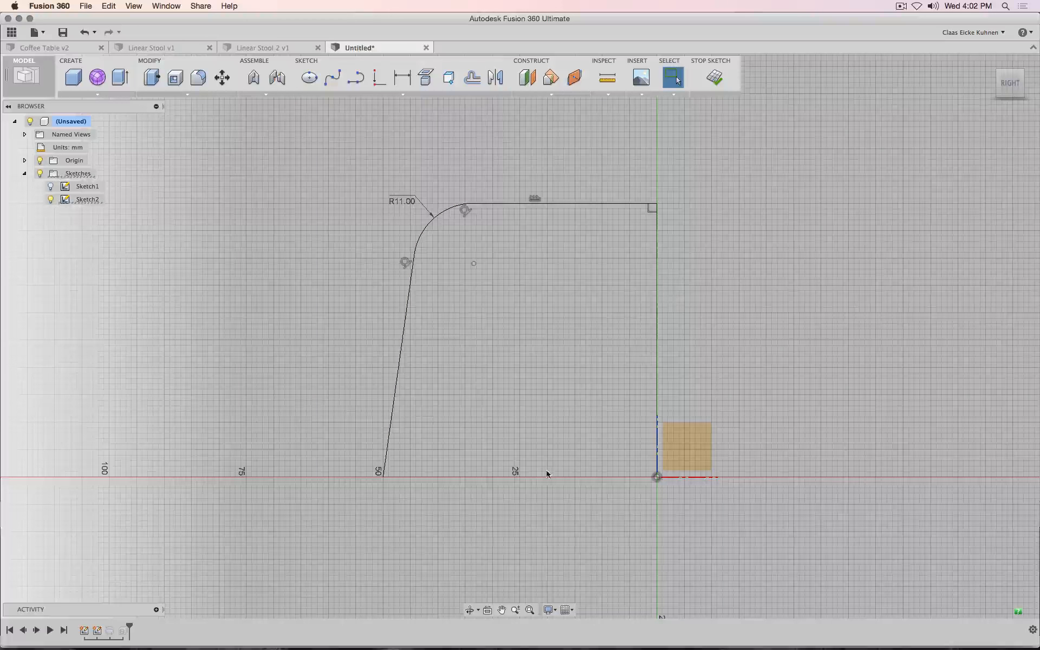
pyautogui.click(657, 288)
pyautogui.press('Delete')
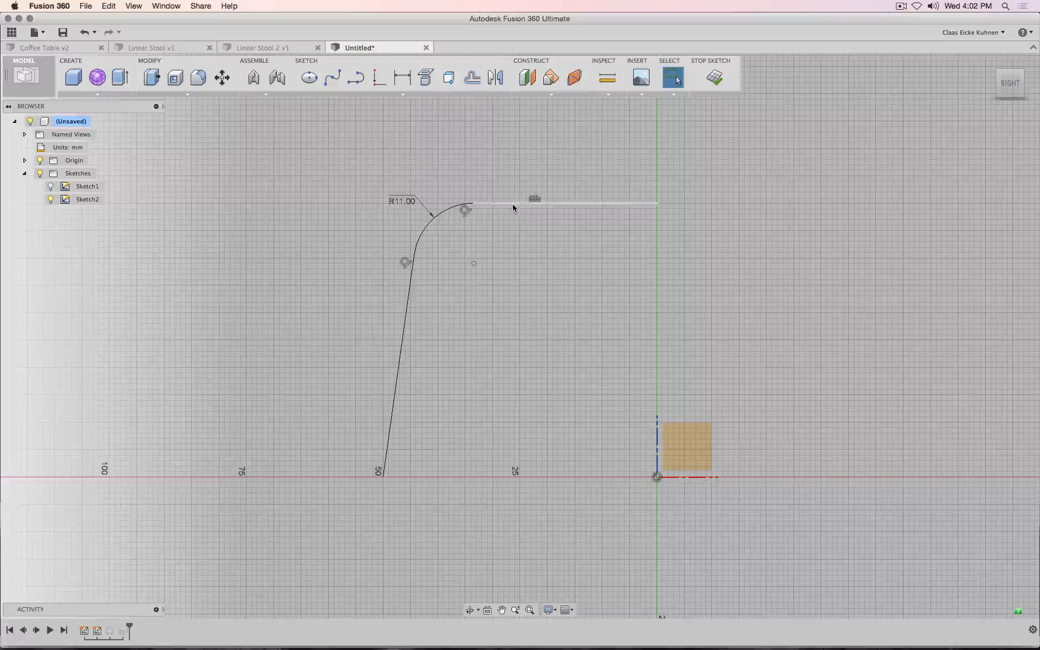
# - Offset the open outer profile of the wall, fillet and top line inward by 5 mm
pyautogui.click(521, 203)
pyautogui.keyDown('shift'); pyautogui.click(408, 301); pyautogui.keyUp('shift')
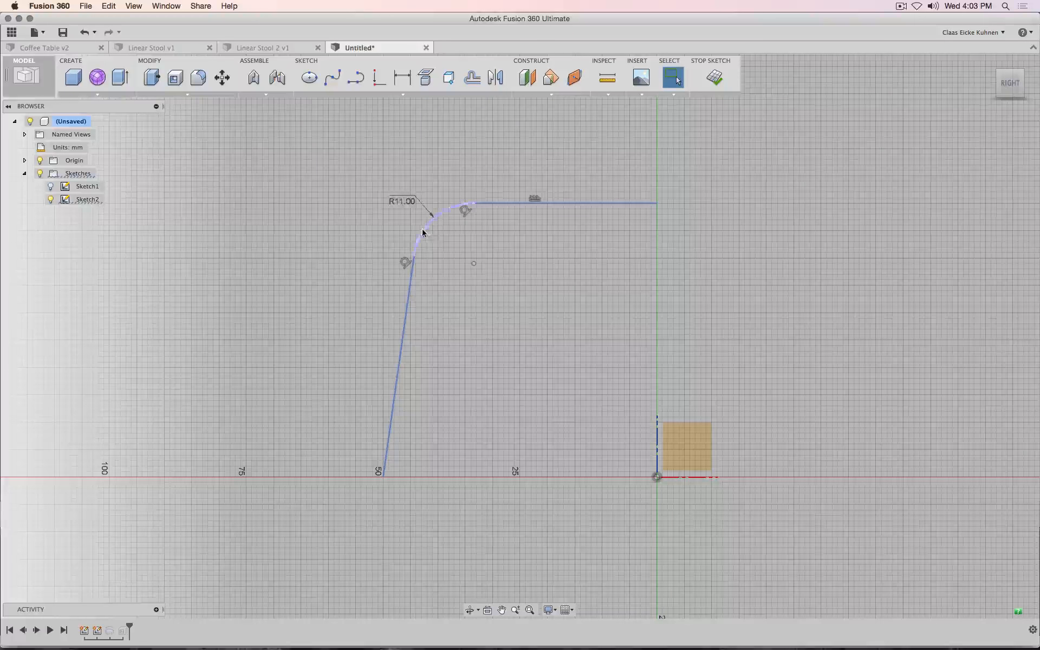
pyautogui.click(407, 96)
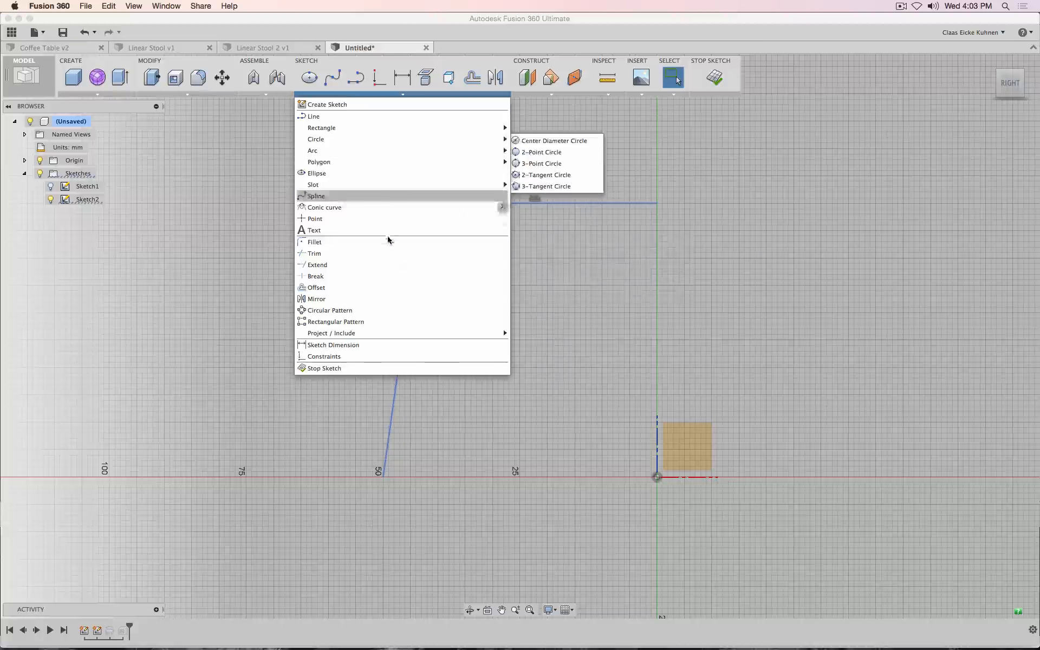
pyautogui.click(374, 288)
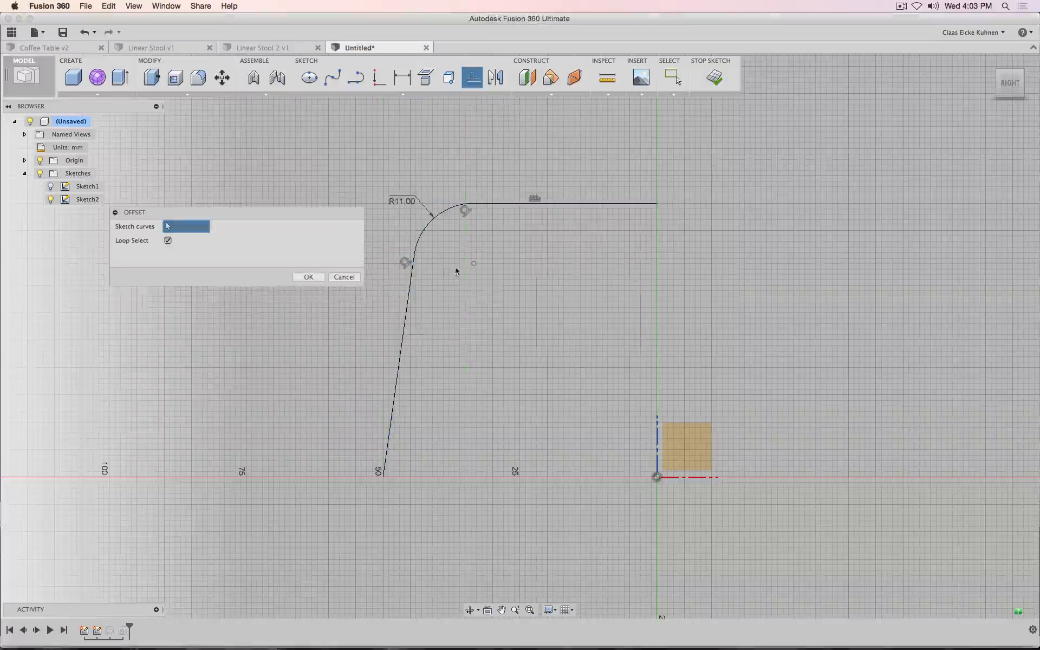
pyautogui.click(532, 205)
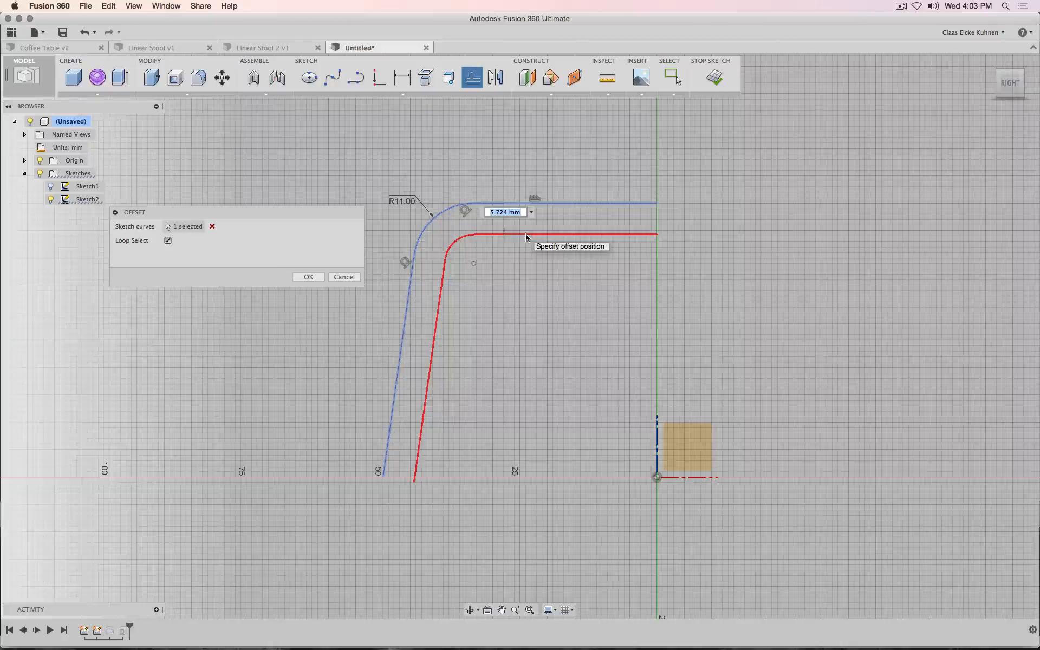
pyautogui.write('5')
pyautogui.press('Return')
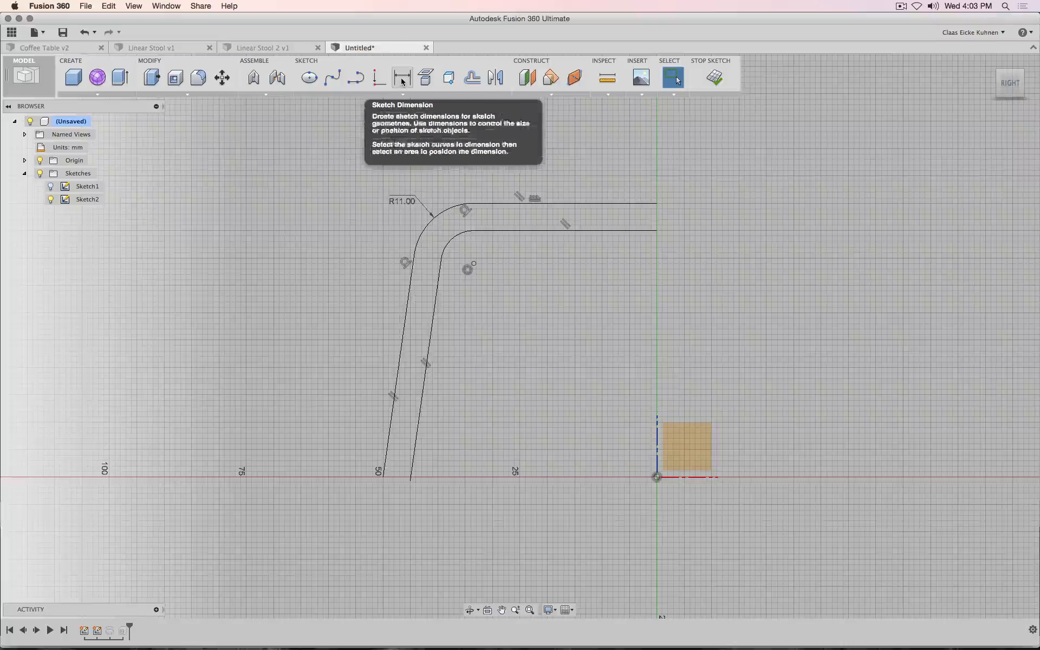
# - Close both ends of the offset wall profile with short lines, one on the vertical axis and one along the base
pyautogui.click(356, 78)
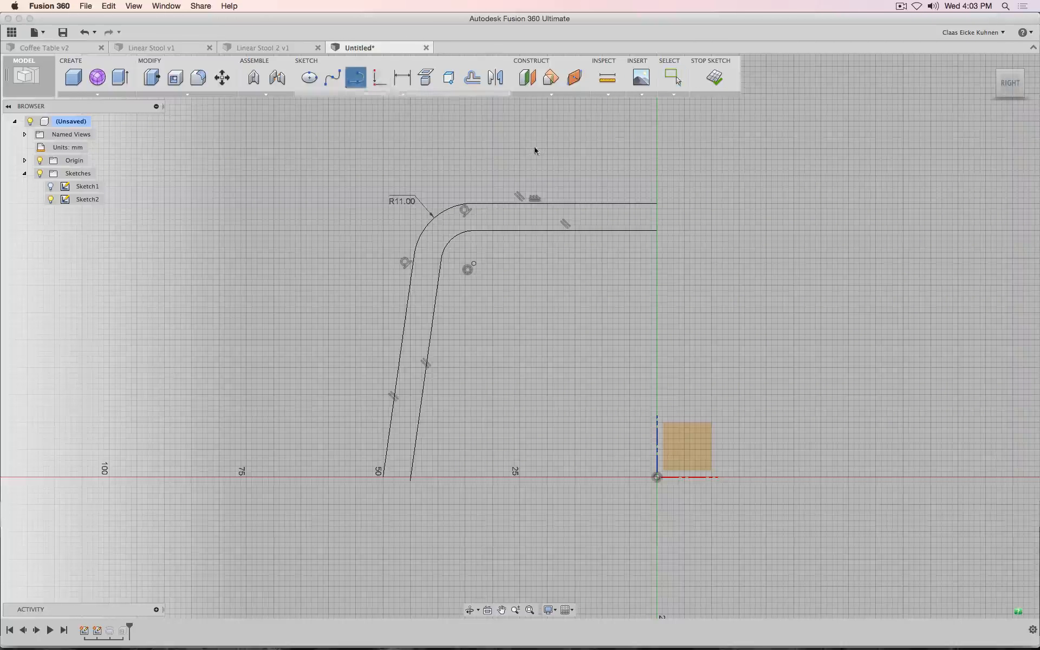
pyautogui.click(660, 204)
pyautogui.click(657, 231)
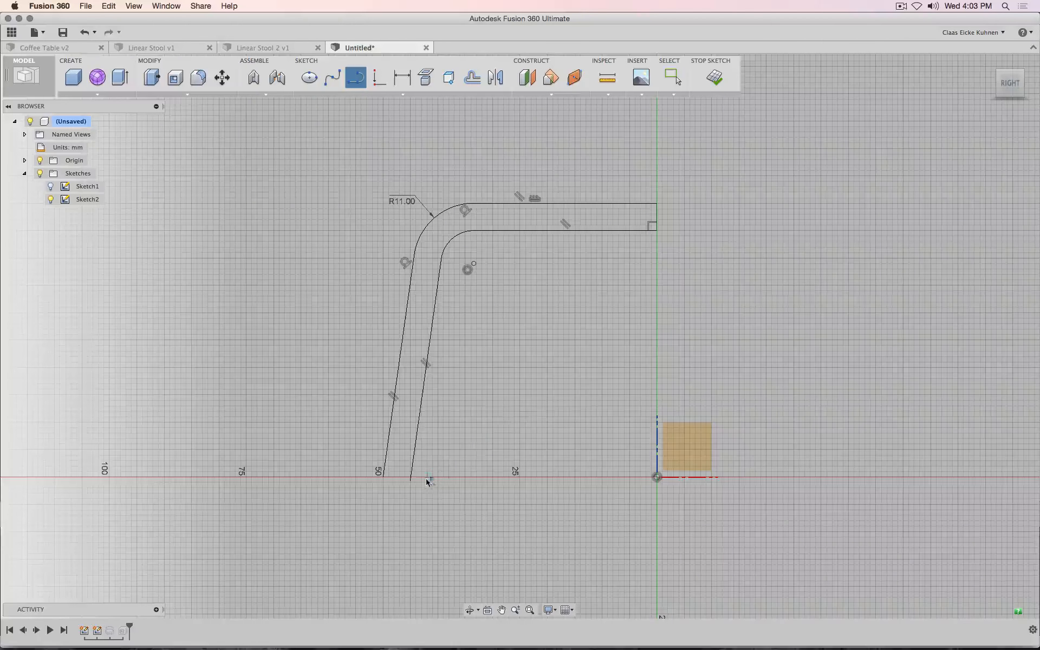
pyautogui.click(383, 477)
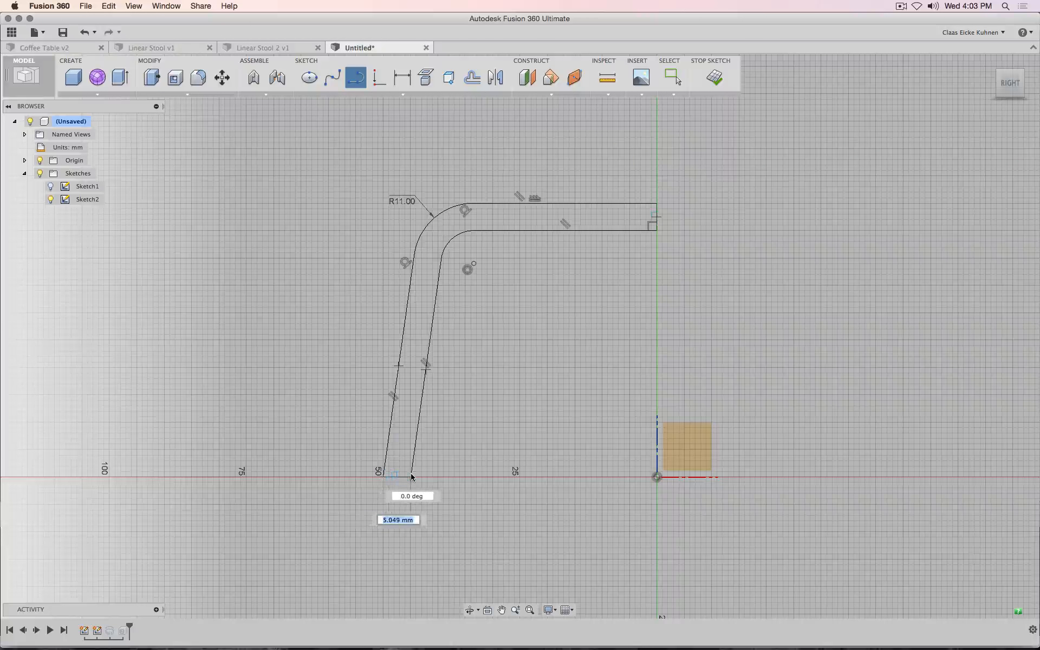
pyautogui.click(412, 478)
pyautogui.scroll(5, 412, 493)
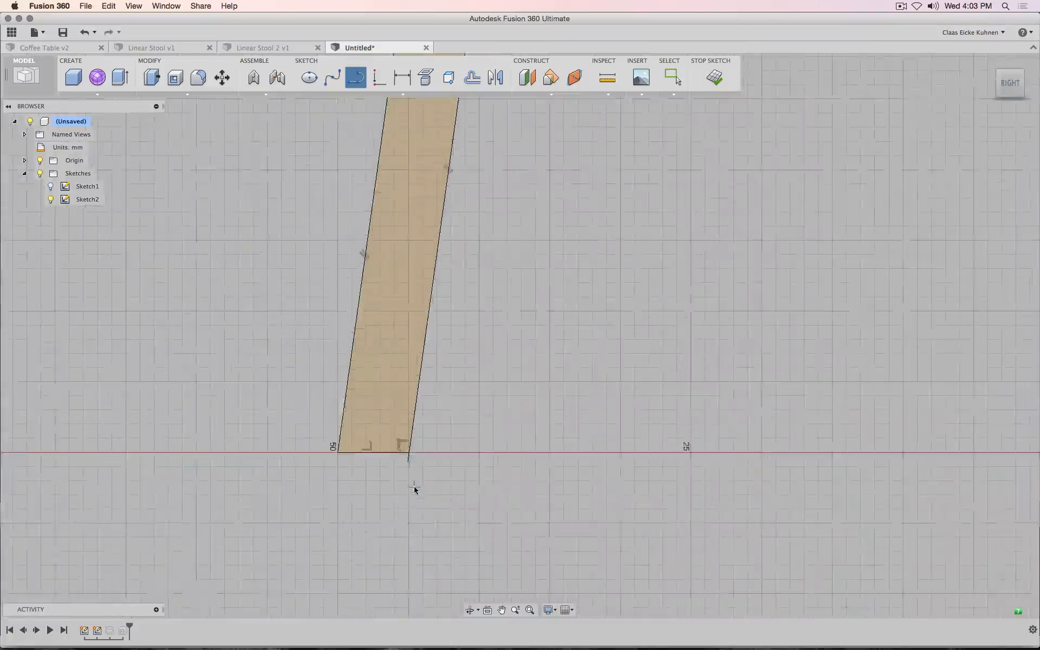
pyautogui.press('Escape')
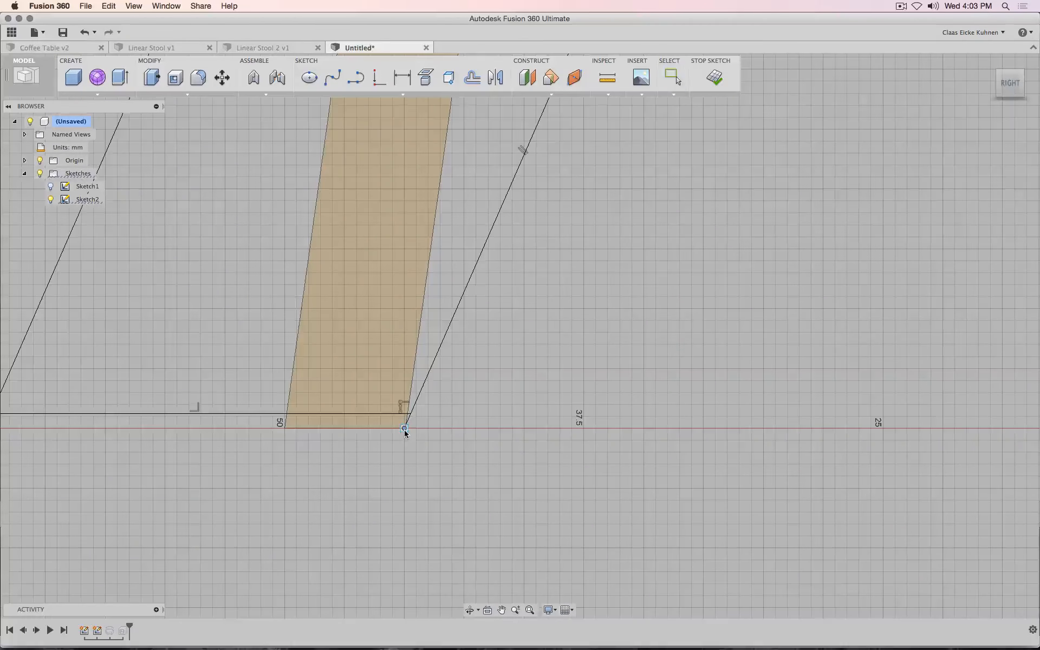
# - Undo the last endpoint move, trim the inner wall line's overhang below the base and finish the sketch
pyautogui.hotkey('ctrl', 'z')
pyautogui.hotkey('ctrl', 'z')
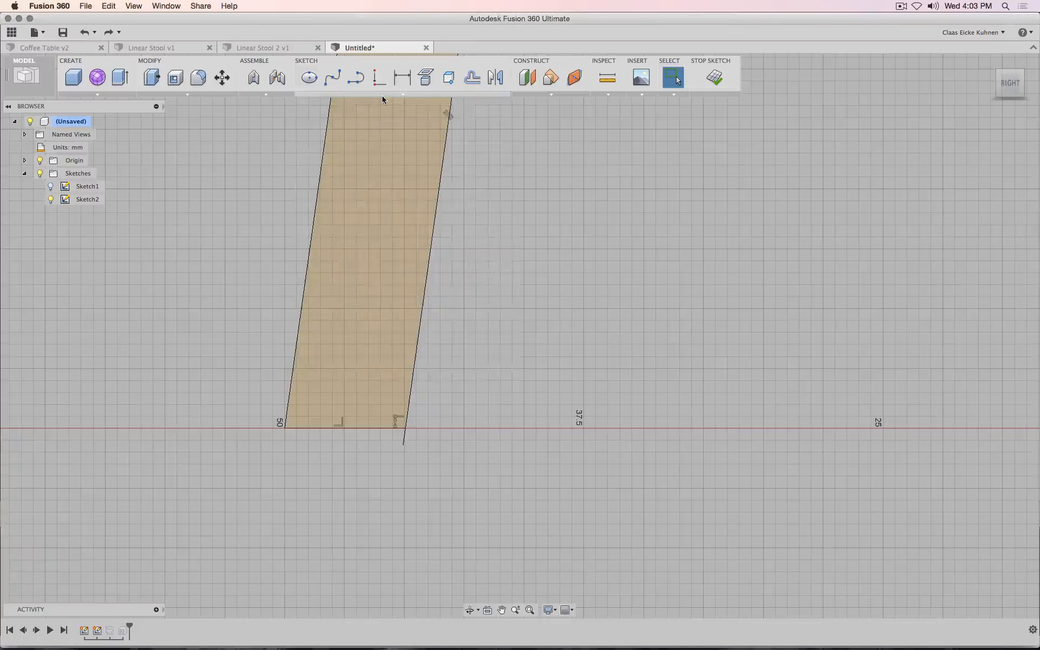
pyautogui.click(383, 97)
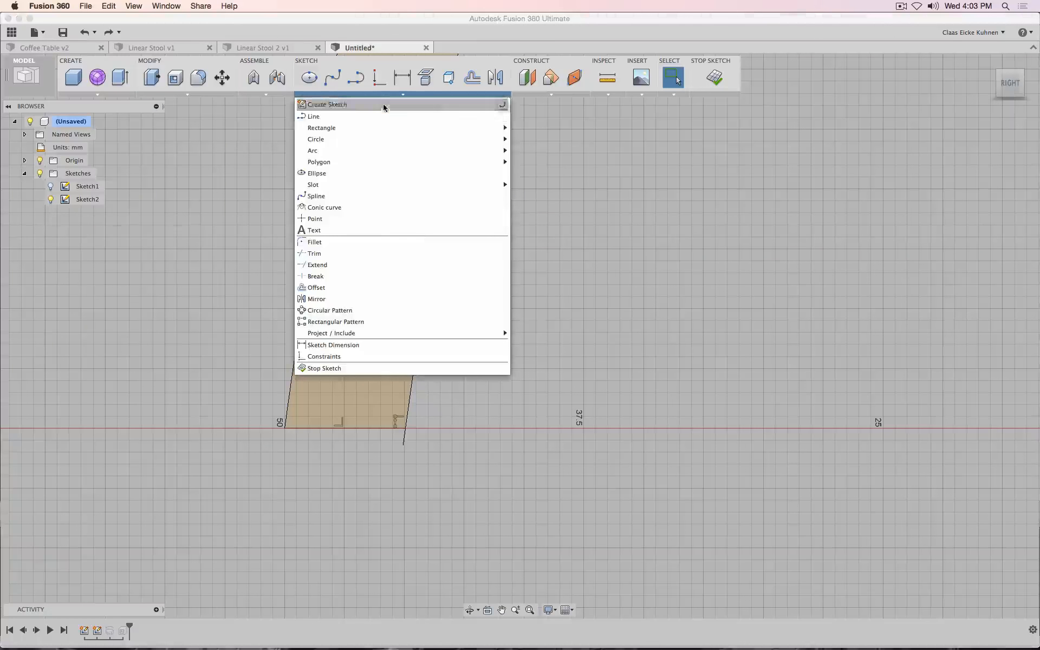
pyautogui.click(361, 265)
pyautogui.scroll(-10, 557, 297)
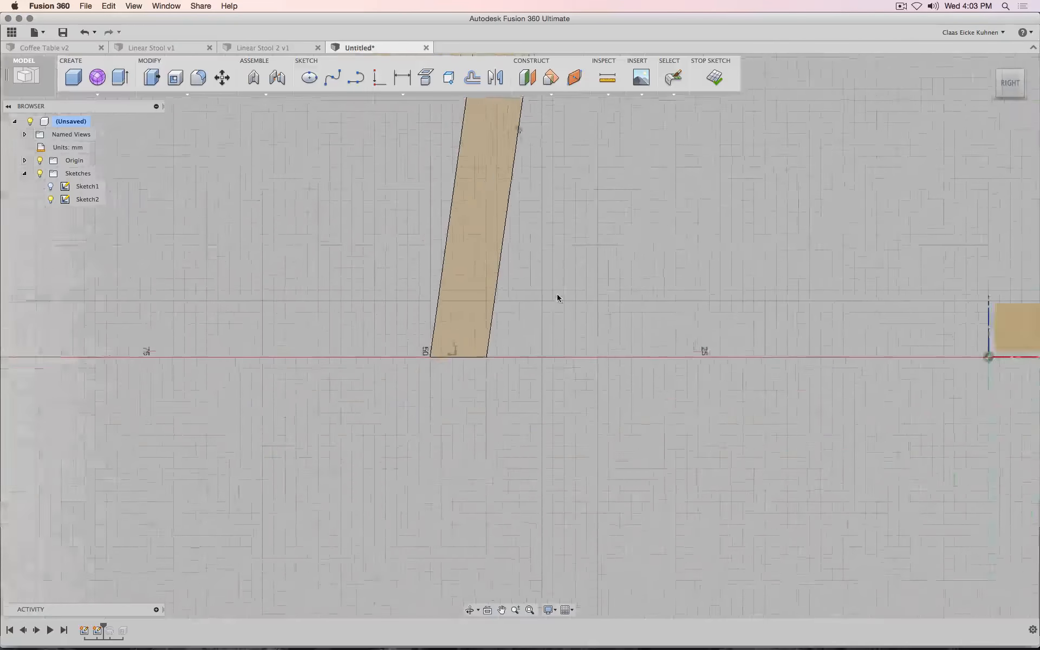
pyautogui.click(715, 78)
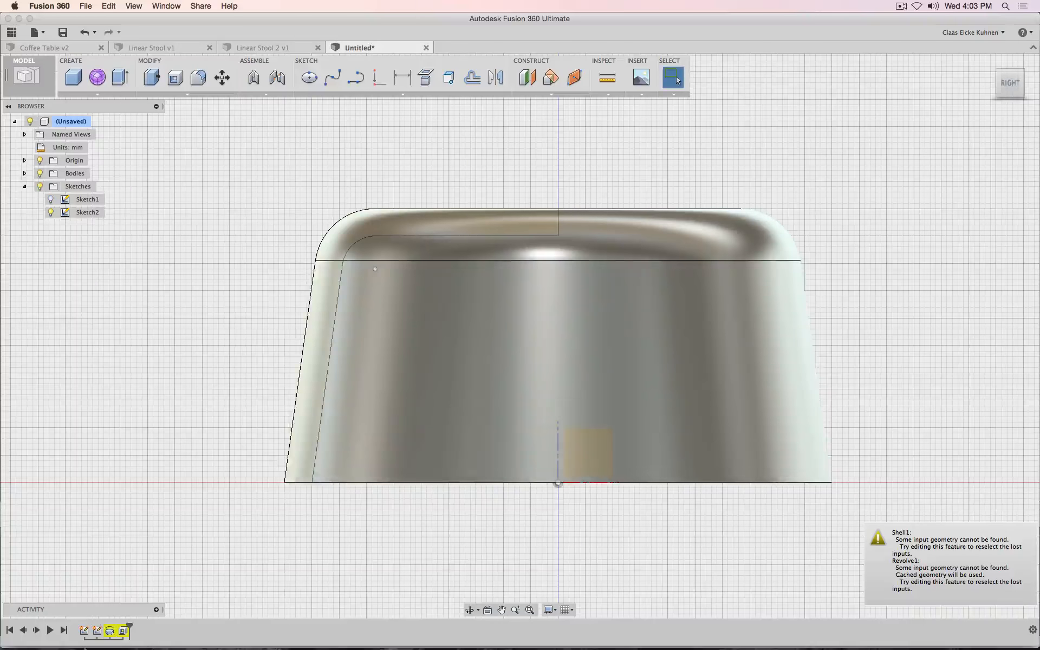
# - Roll the history back to before the Shell and edit the Revolve, turning the wall profile 360 degrees around the vertical origin axis
pyautogui.moveTo(130, 626); pyautogui.dragTo(116, 629)
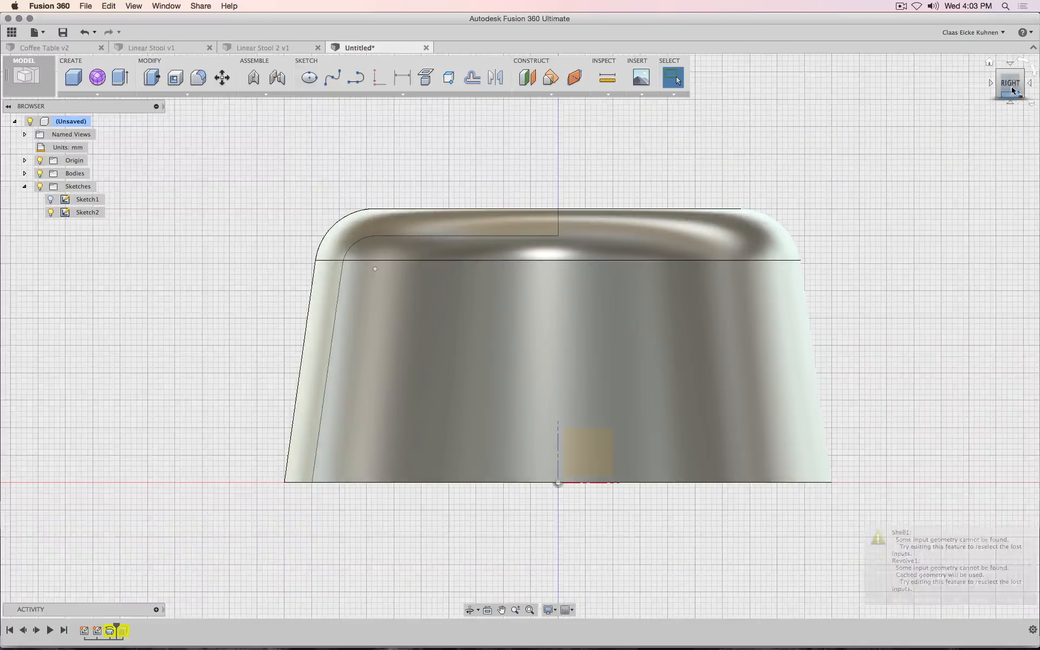
pyautogui.moveTo(1011, 91); pyautogui.dragTo(1006, 46)
pyautogui.rightClick(110, 631)
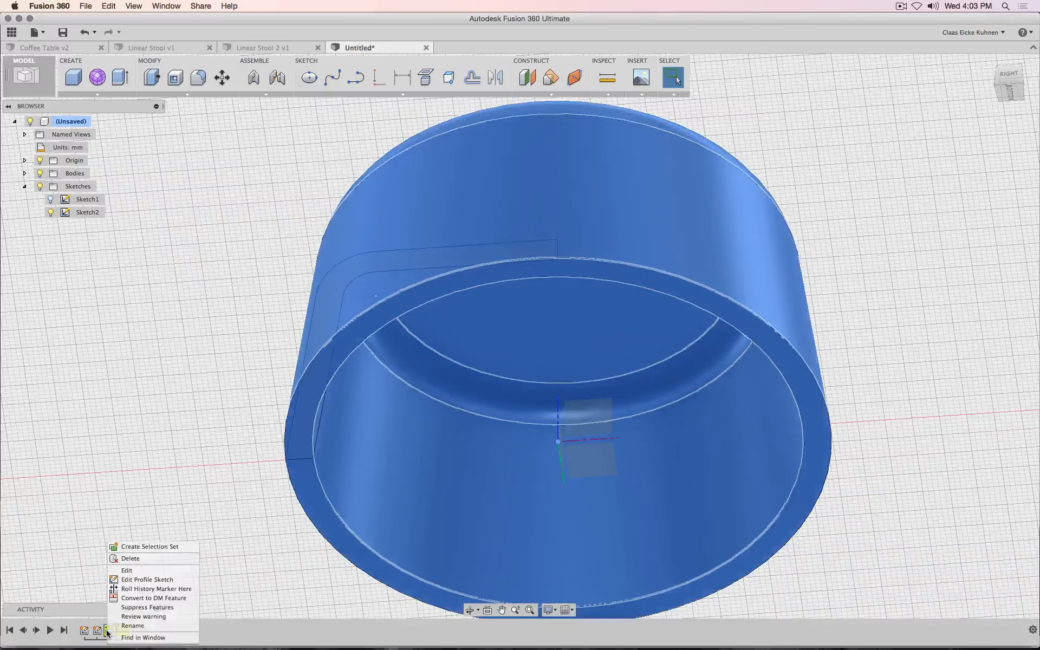
pyautogui.click(129, 570)
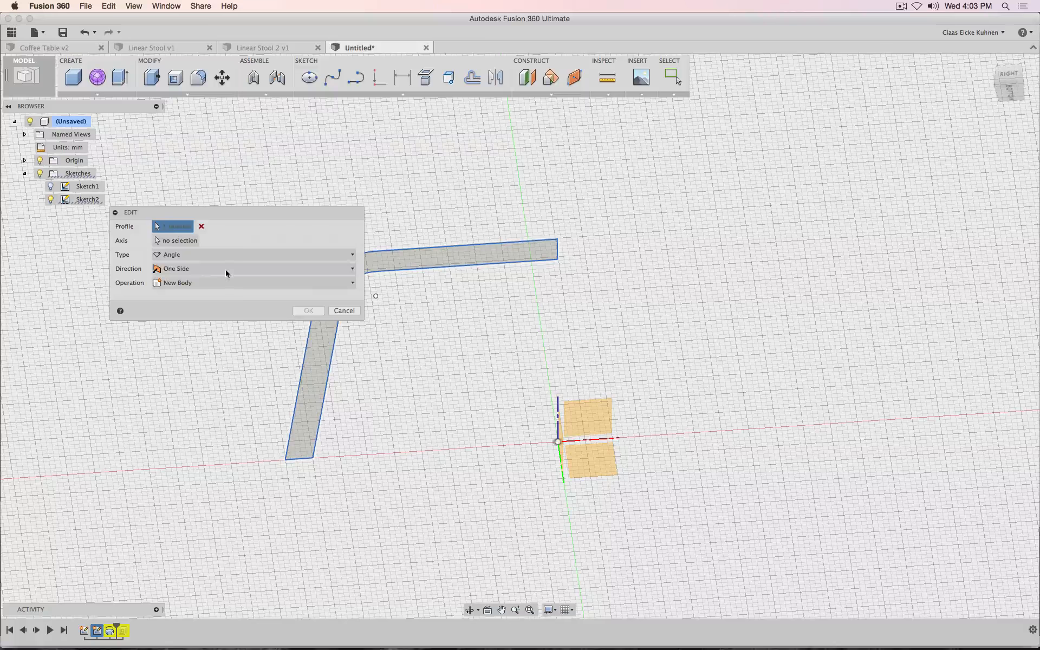
pyautogui.click(228, 245)
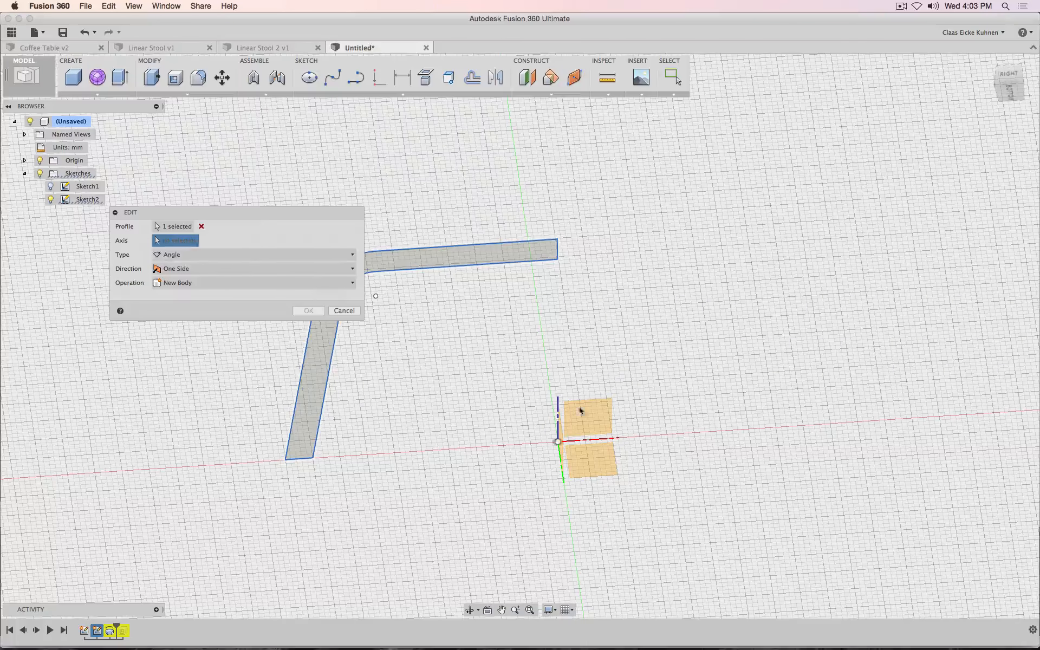
pyautogui.click(557, 406)
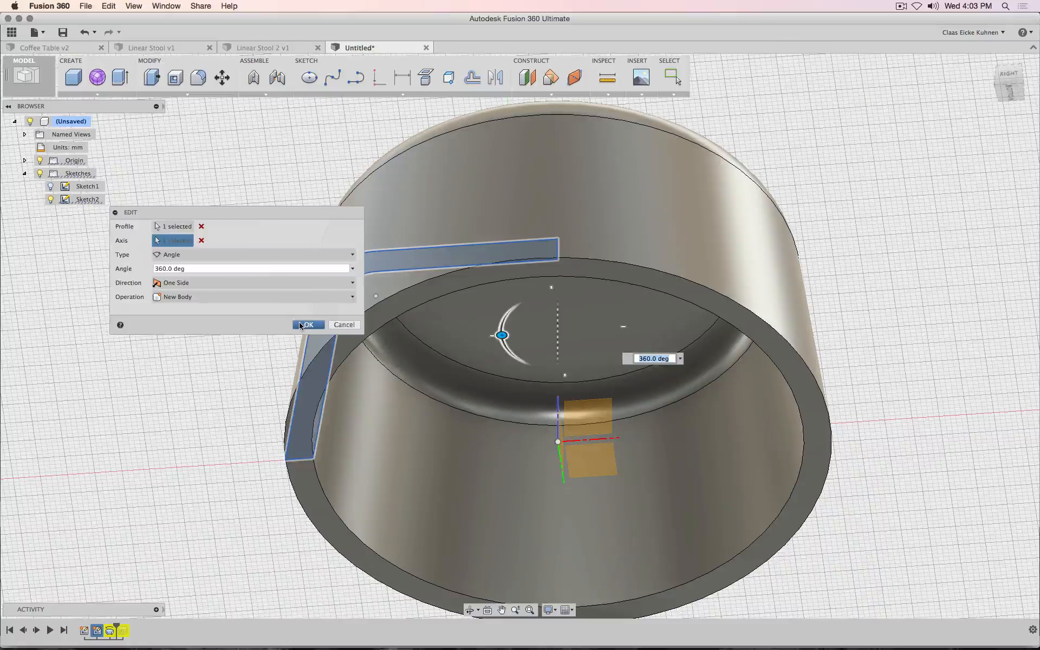
pyautogui.click(308, 325)
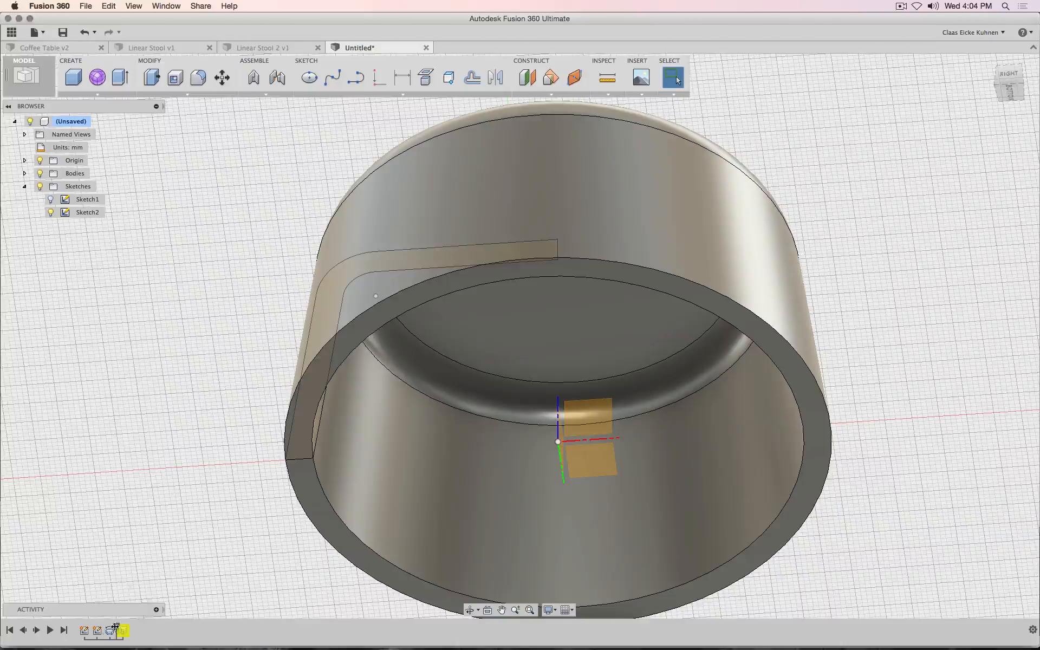
# - Edit Sketch2 and delete the inner offset curves together with the short lines closing their ends
pyautogui.click(97, 630)
pyautogui.rightClick(97, 630)
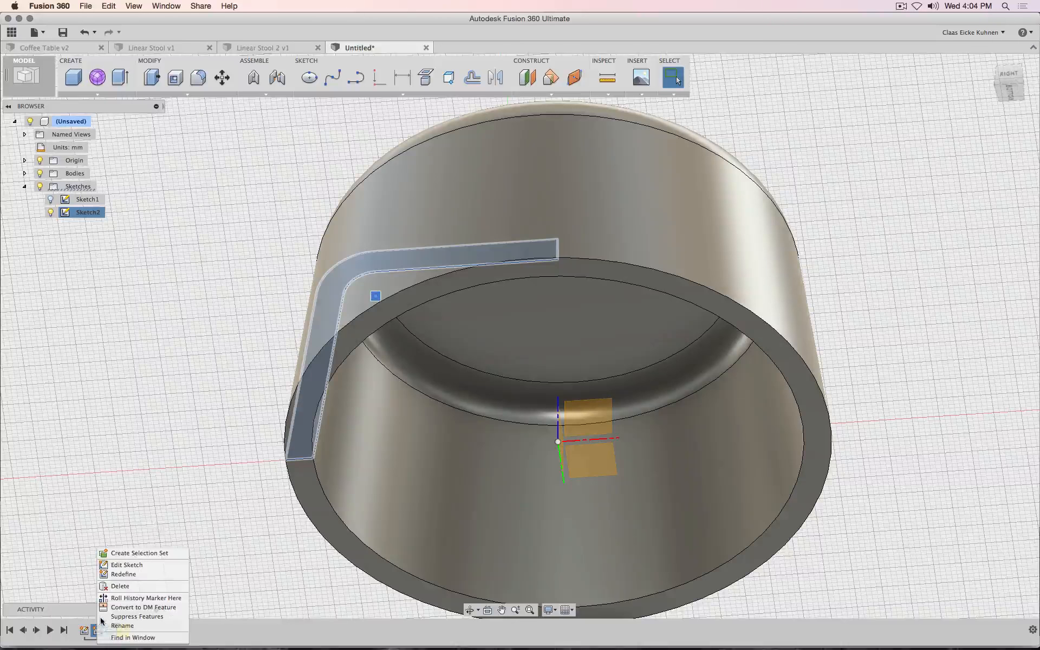
pyautogui.click(143, 565)
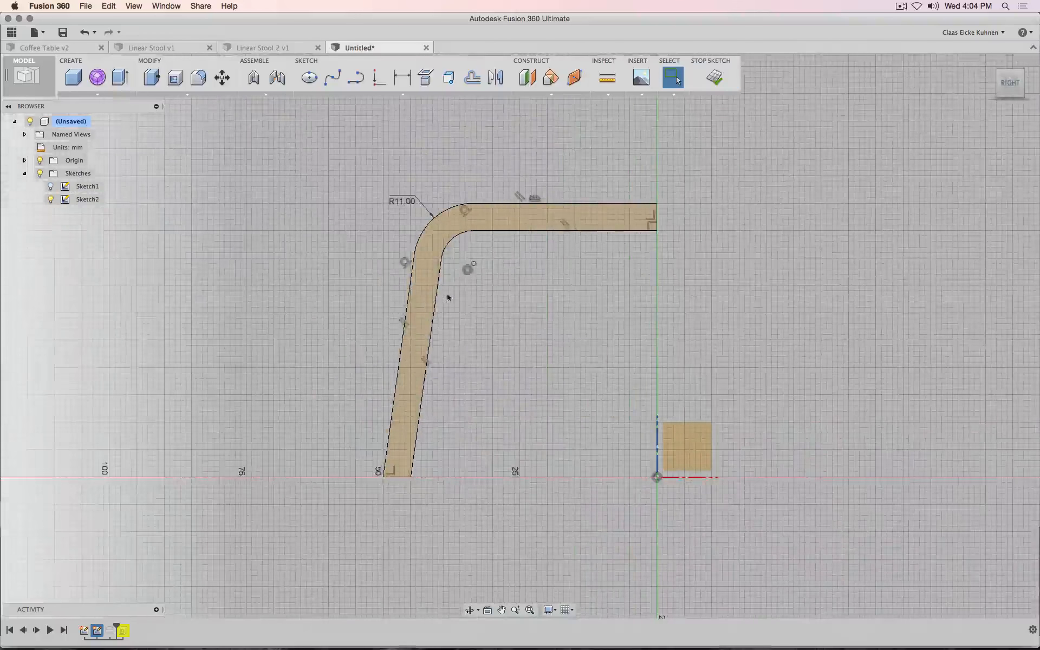
pyautogui.click(491, 231)
pyautogui.press('Delete')
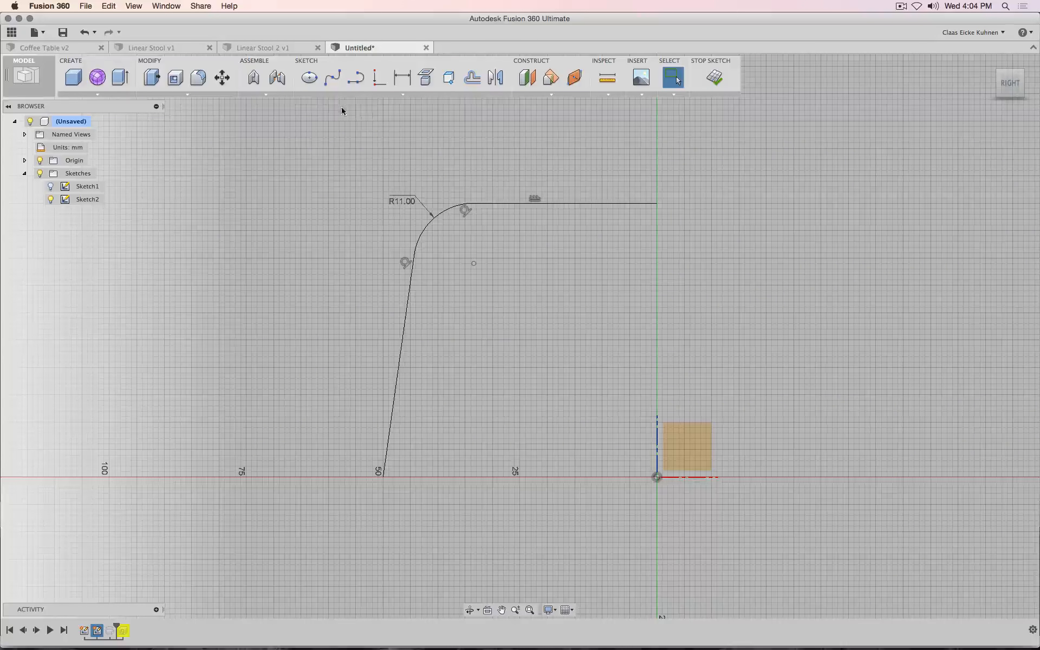
# - Close the outer profile with a line down the vertical axis to the origin and a line along the base to the wall
pyautogui.click(355, 78)
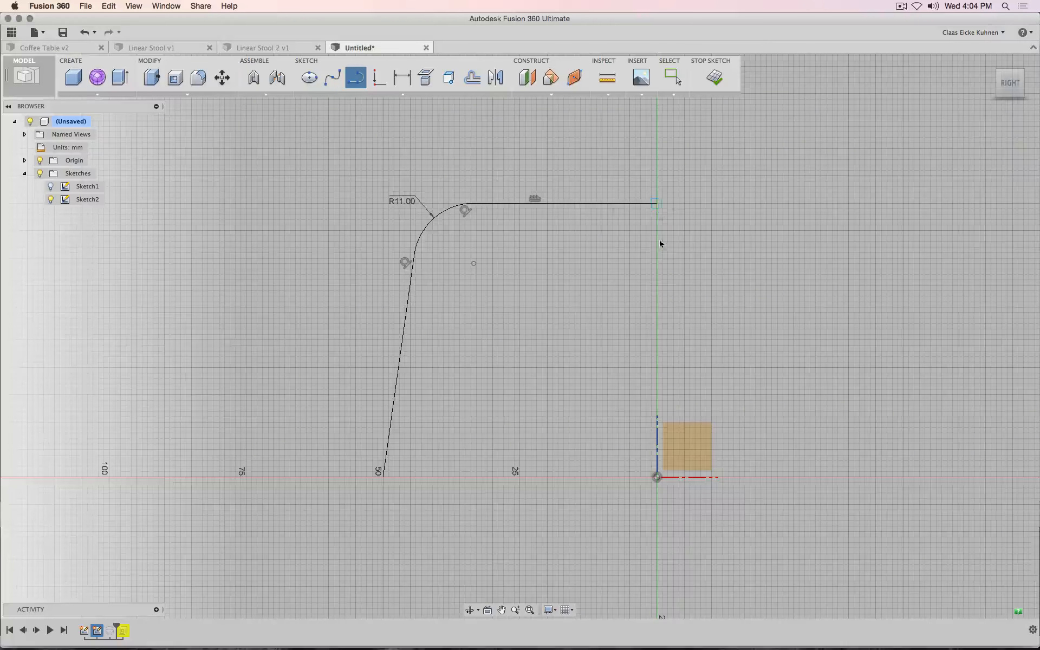
pyautogui.click(657, 204)
pyautogui.click(657, 477)
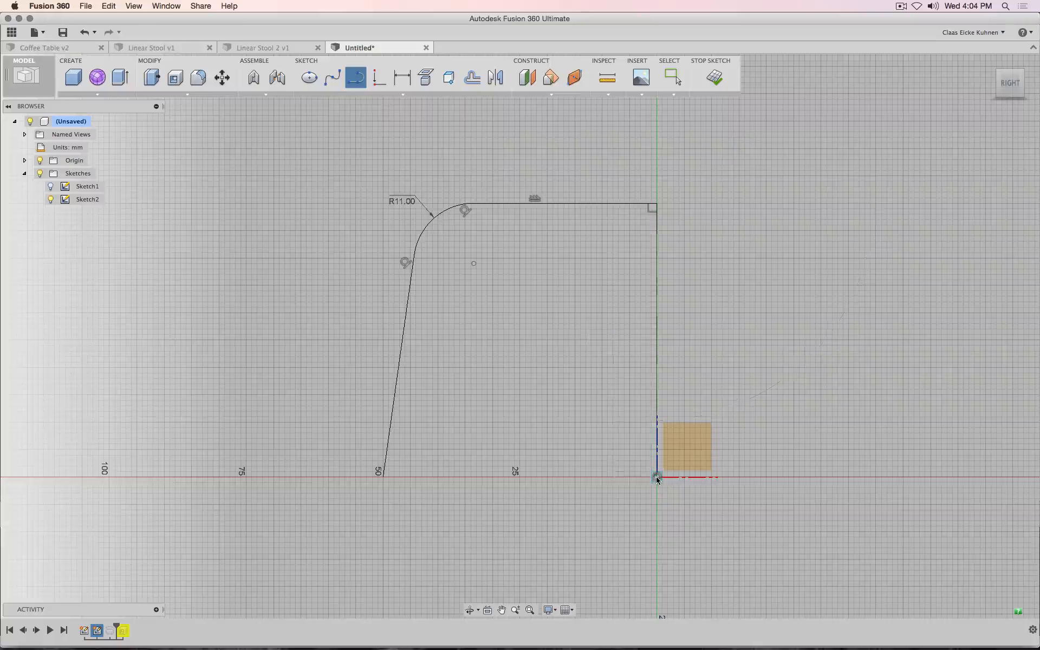
pyautogui.click(385, 476)
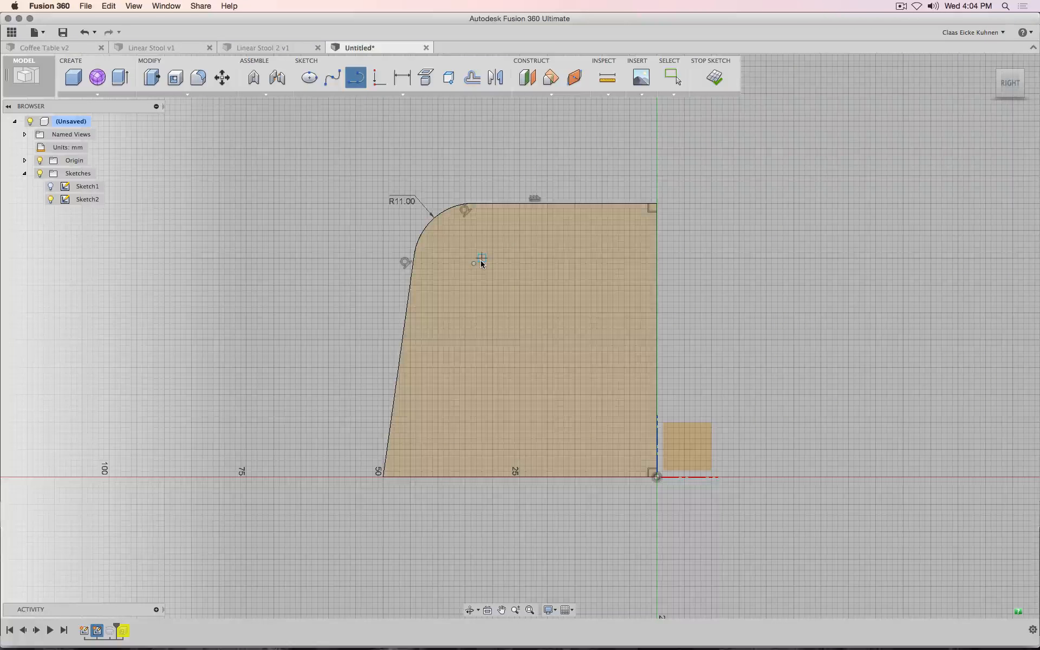
pyautogui.press('Escape')
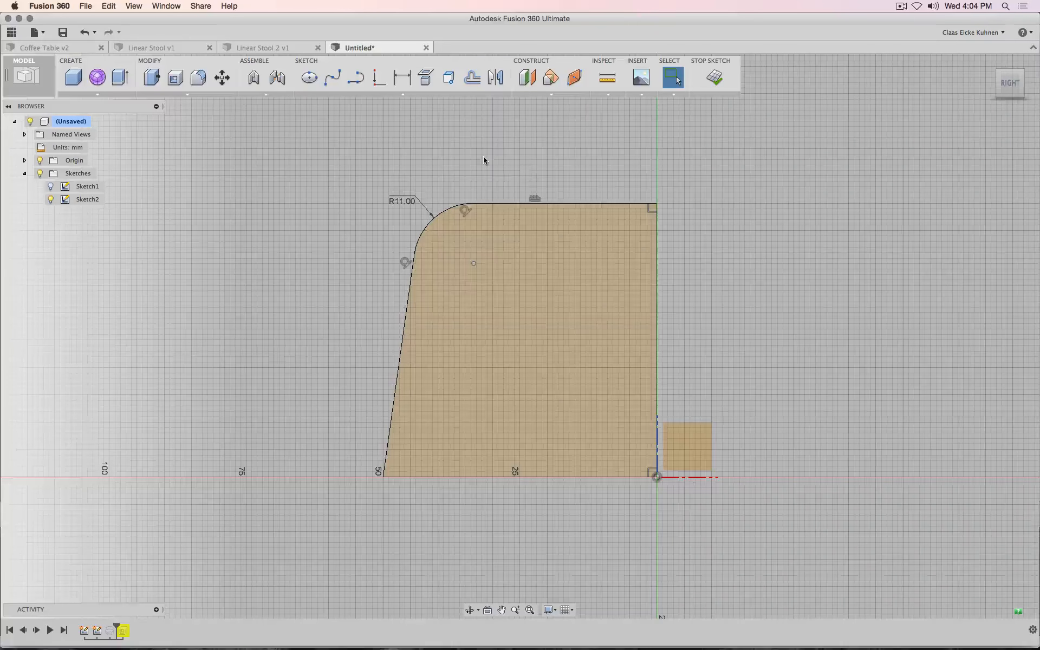
# - Delete the fillet arc at the upper corner and fix the vertical line along the axis
pyautogui.click(431, 221)
pyautogui.press('Delete')
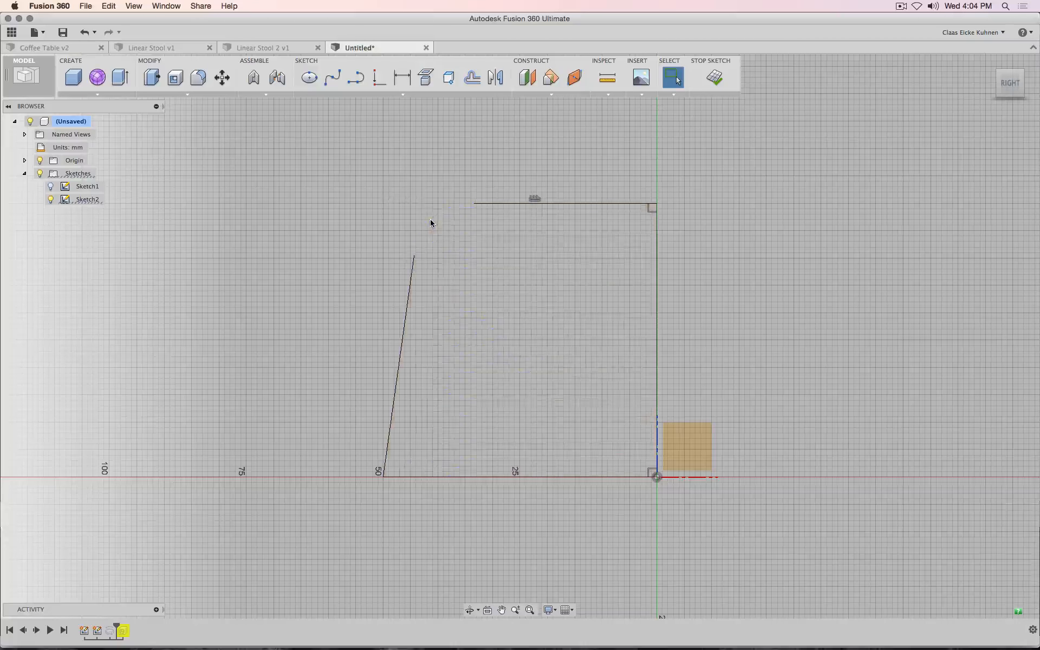
pyautogui.rightClick(657, 269)
pyautogui.click(653, 329)
# - Dimension the top horizontal line and set its length to 33 mm
pyautogui.click(402, 77)
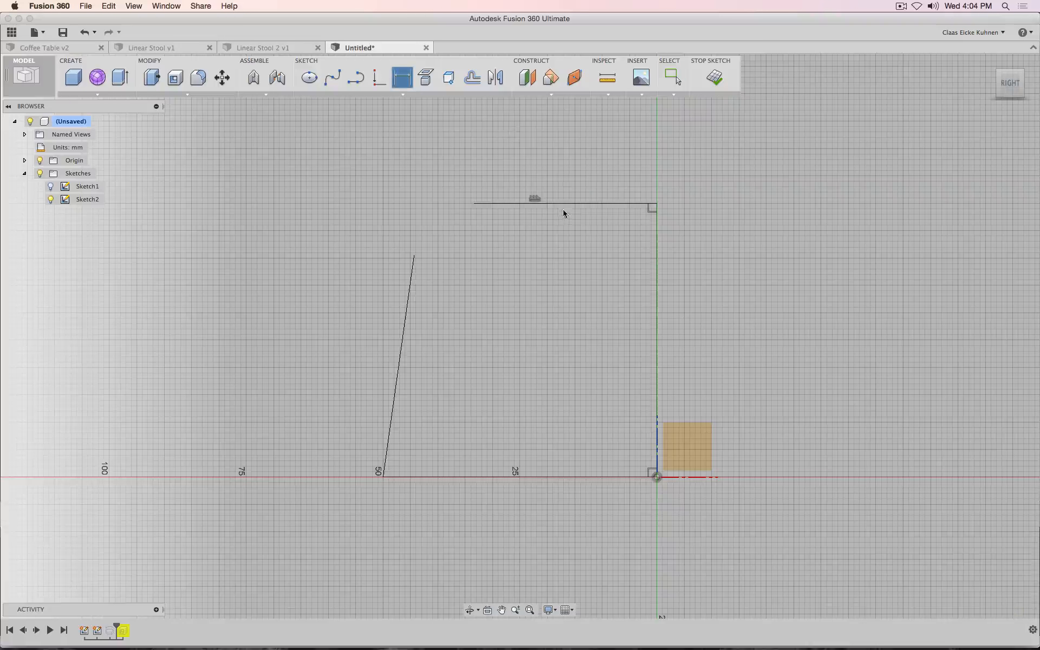
pyautogui.click(563, 203)
pyautogui.click(563, 136)
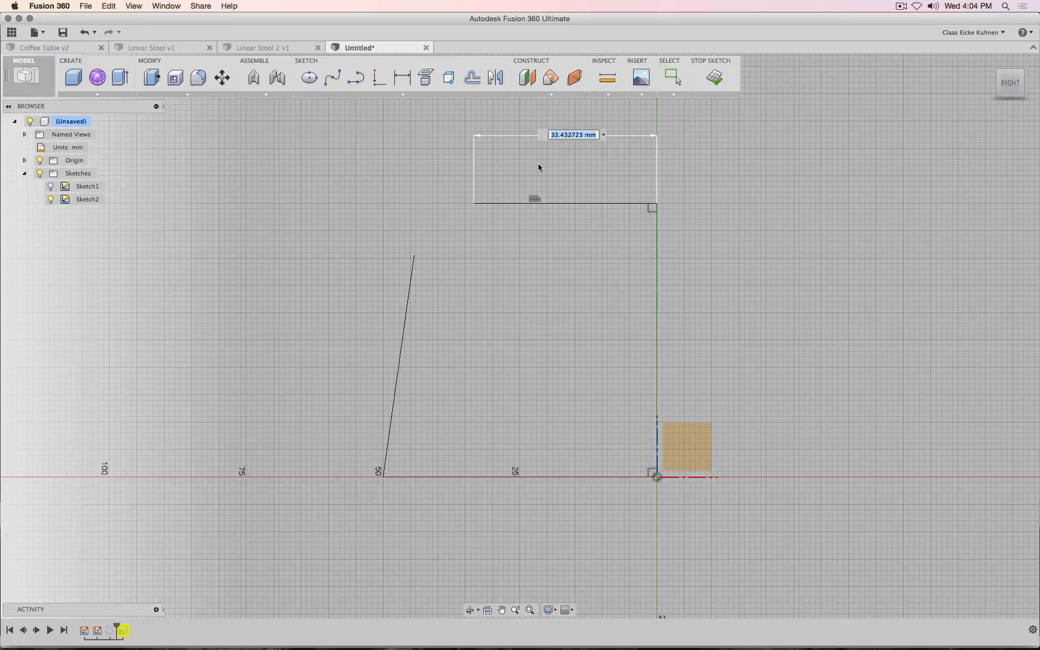
pyautogui.write('33')
pyautogui.press('Return')
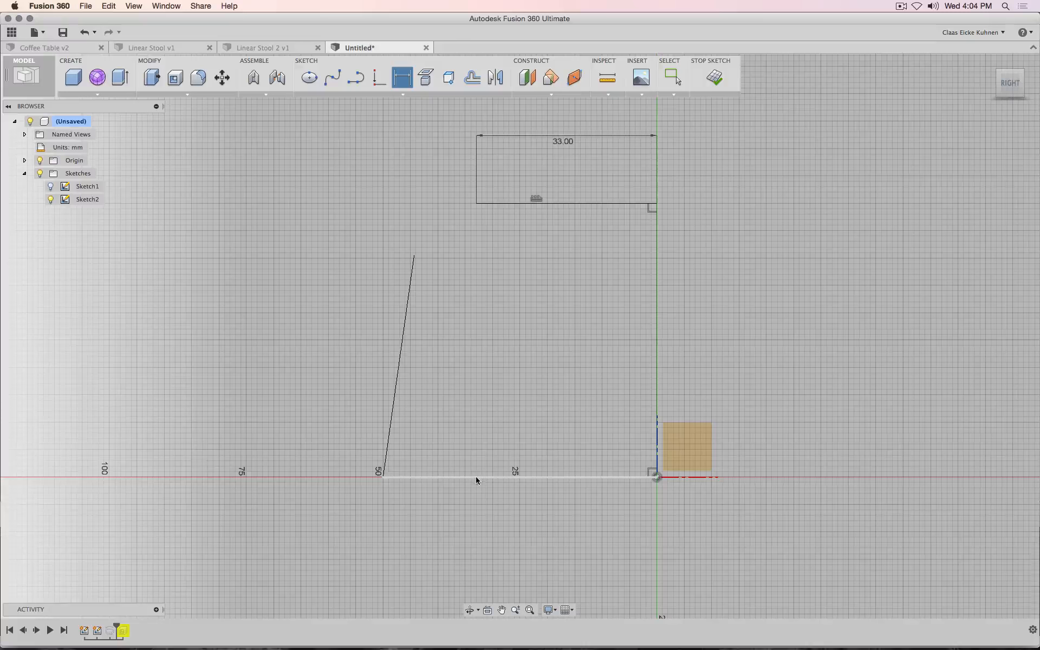
pyautogui.press('Escape')
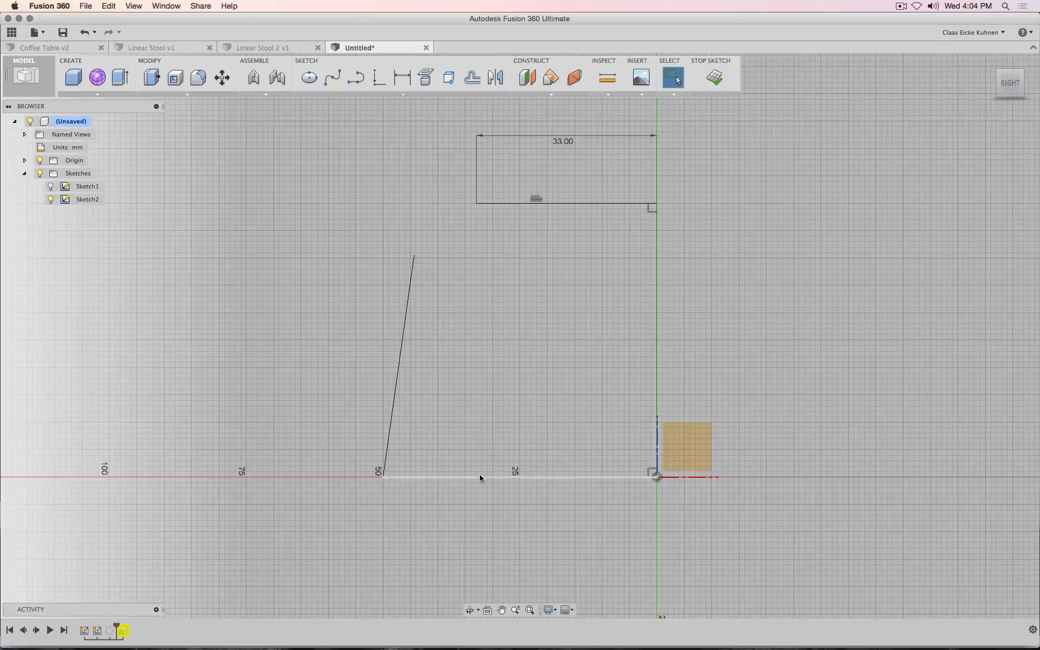
# - Add a 50 mm driving dimension below the profile's horizontal base line
pyautogui.click(479, 474)
pyautogui.rightClick(480, 474)
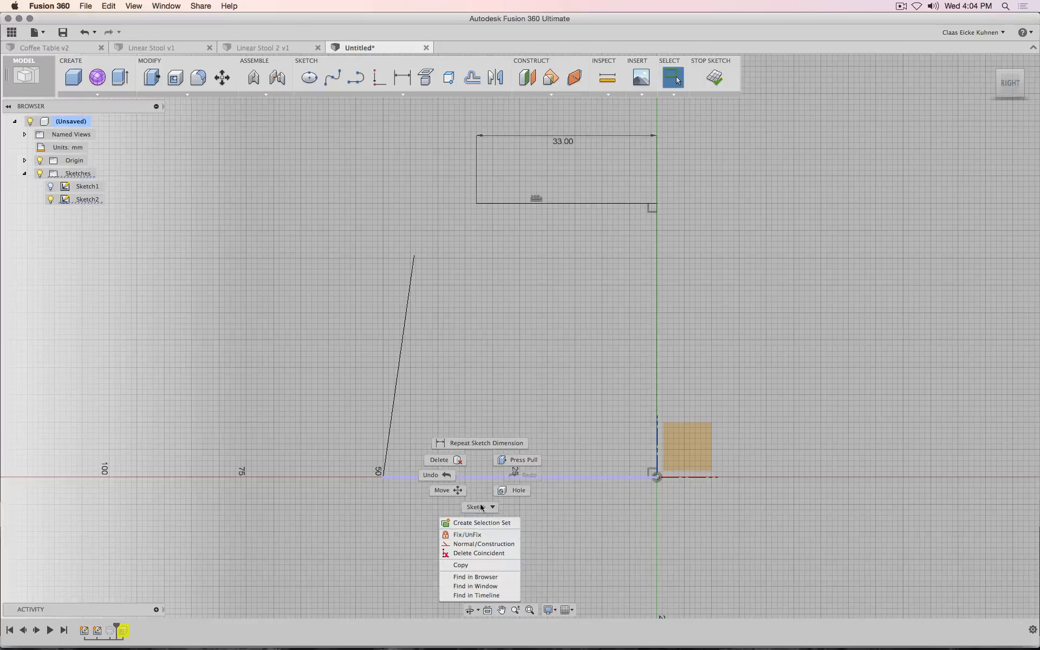
pyautogui.click(485, 339)
pyautogui.press('d')
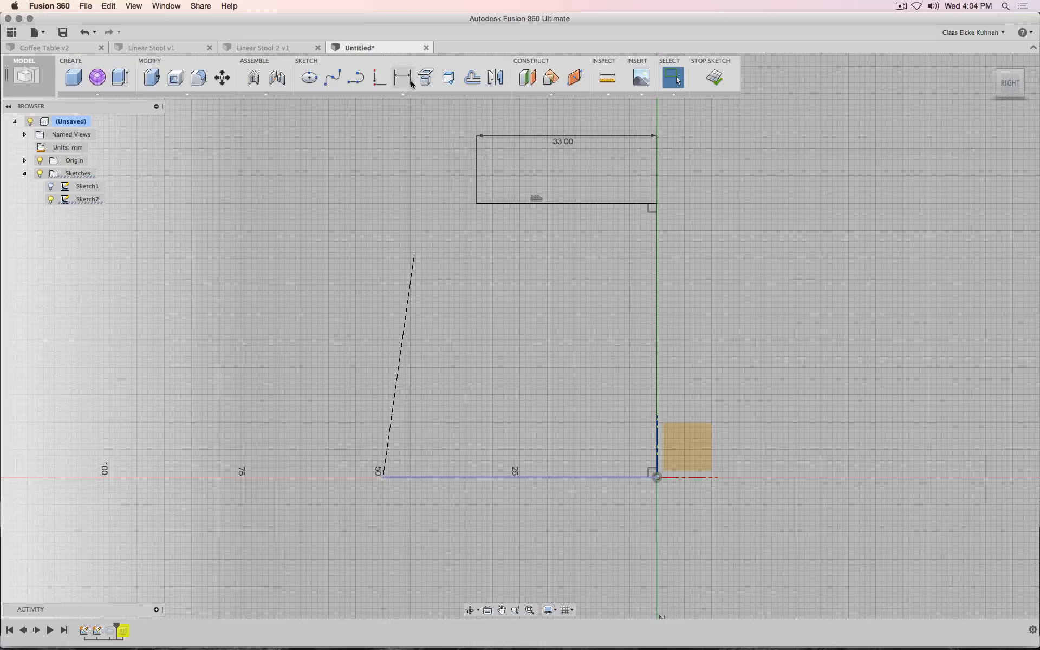
pyautogui.click(525, 477)
pyautogui.click(500, 540)
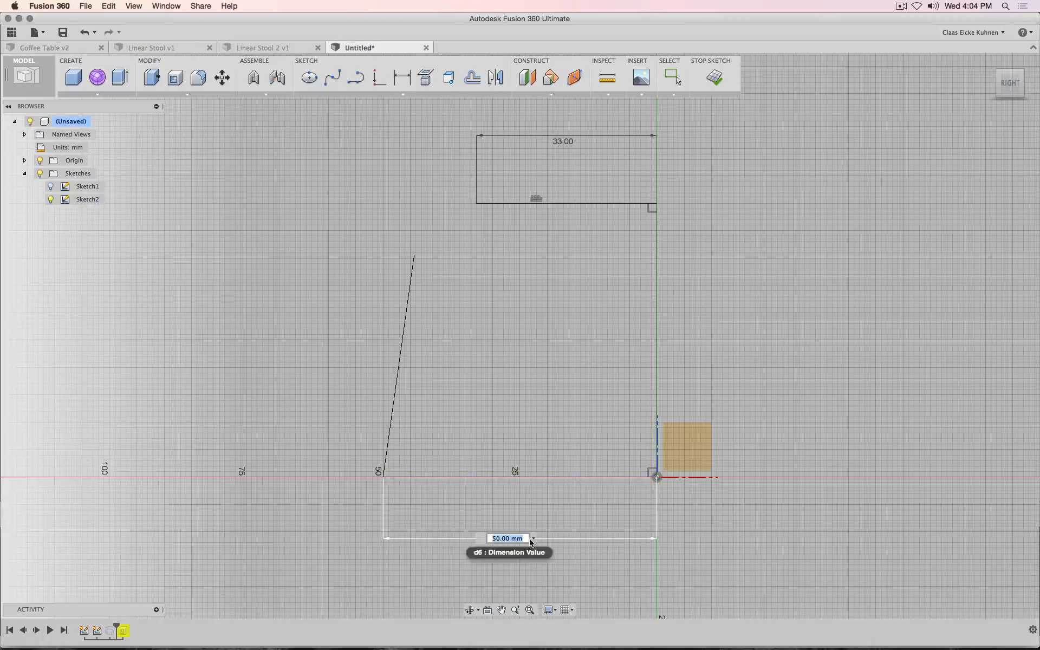
pyautogui.press('Return')
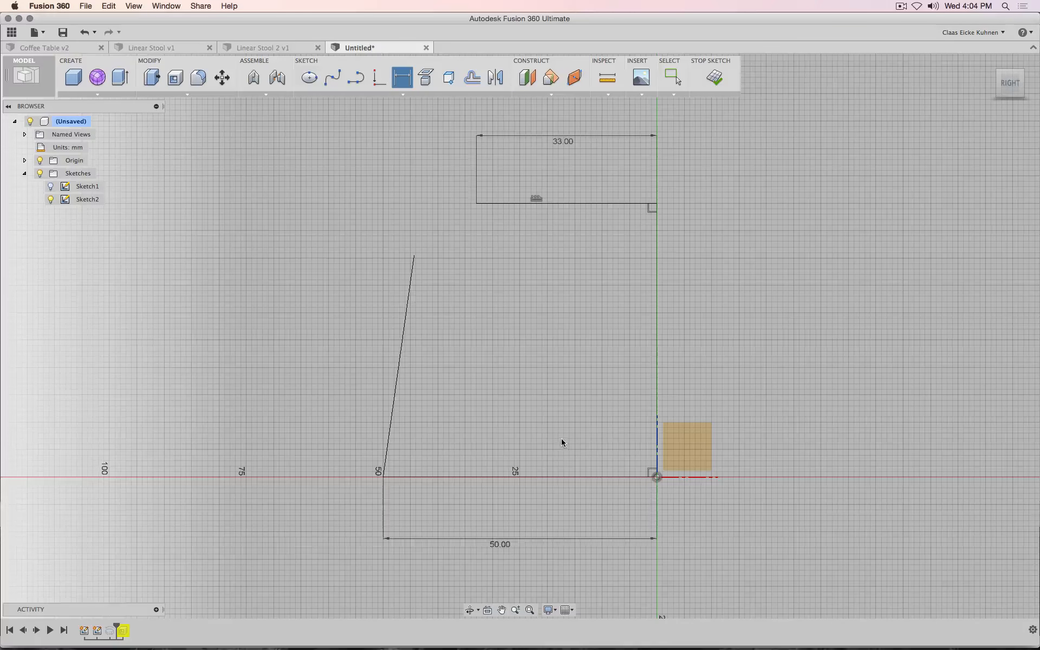
# - Add an aligned dimension to the slanted wall line and set its length to 40 mm
pyautogui.scroll(-5, 560, 481)
pyautogui.scroll(5, 561, 481)
pyautogui.scroll(-2, 716, 331)
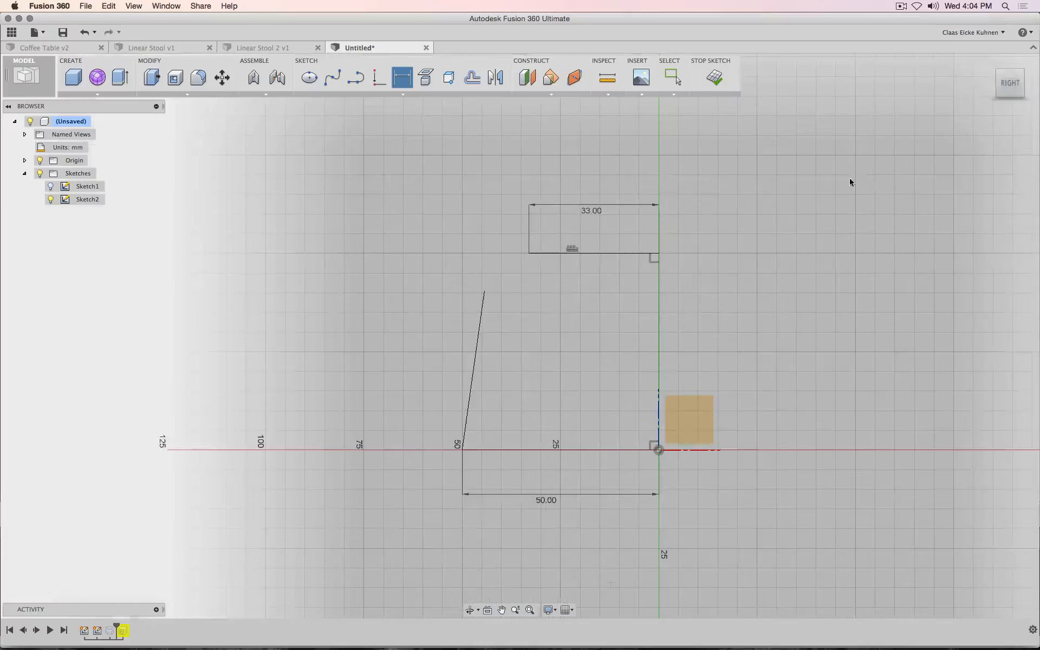
pyautogui.moveTo(1010, 89); pyautogui.dragTo(1007, 97)
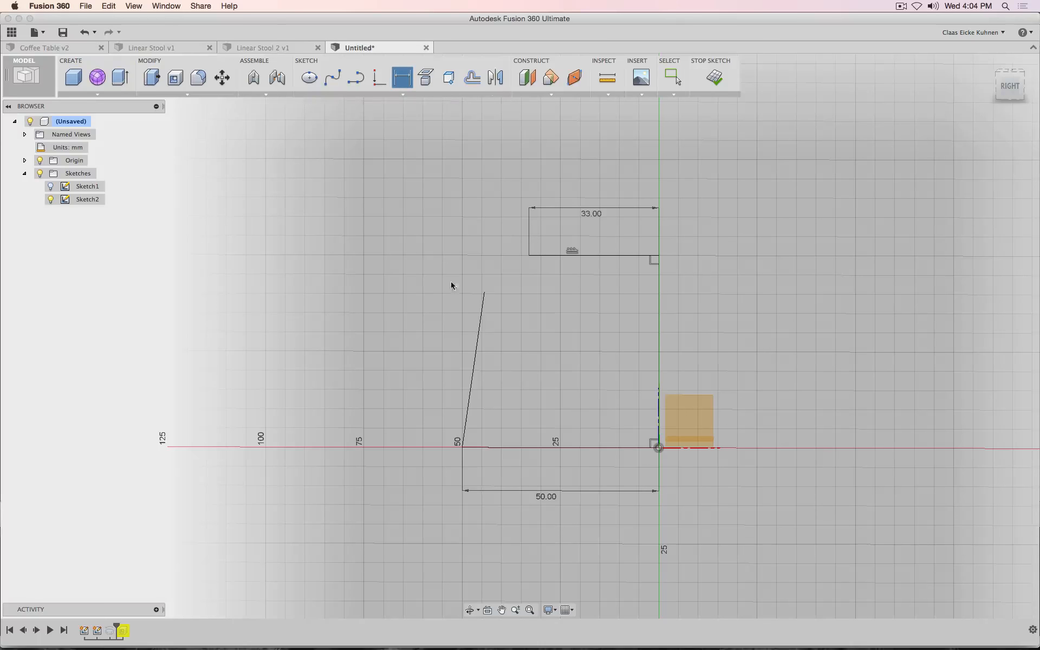
pyautogui.click(477, 338)
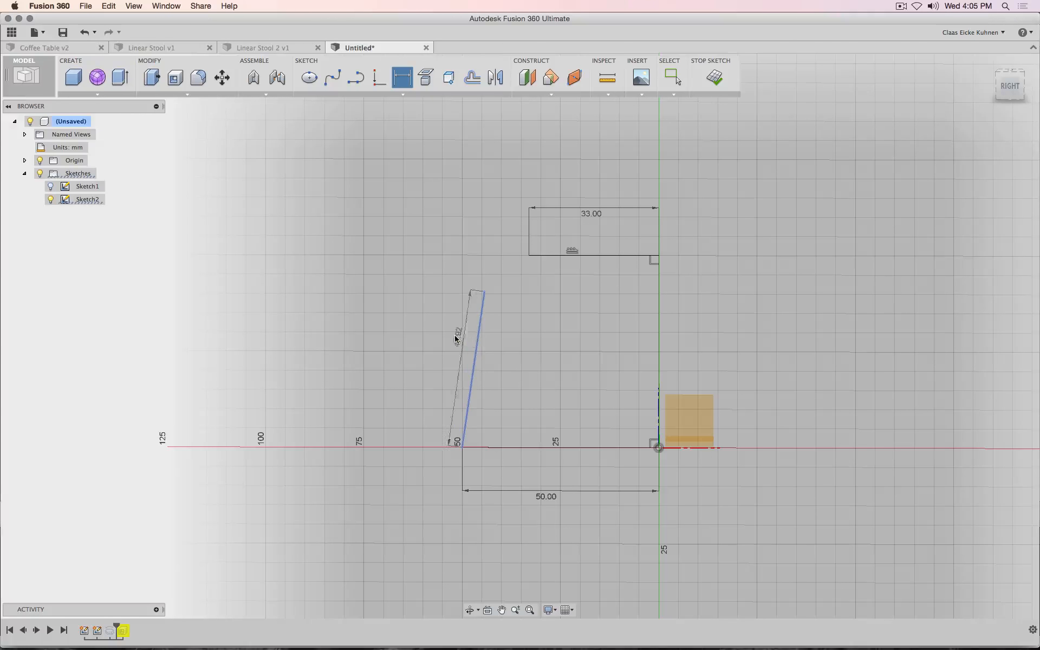
pyautogui.click(410, 333)
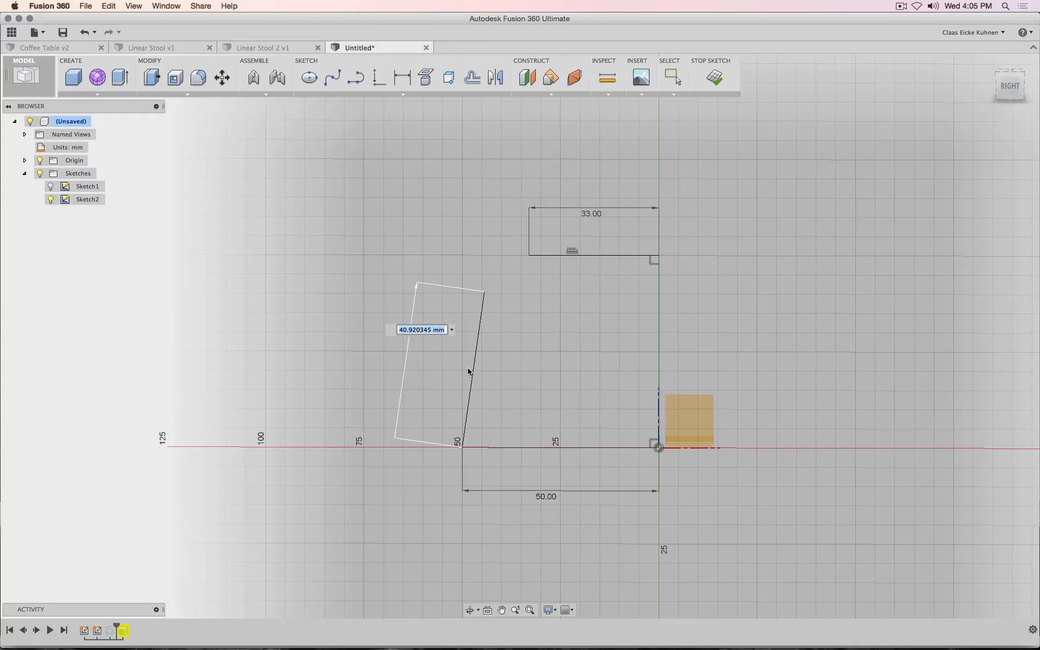
pyautogui.write('40')
pyautogui.press('Return')
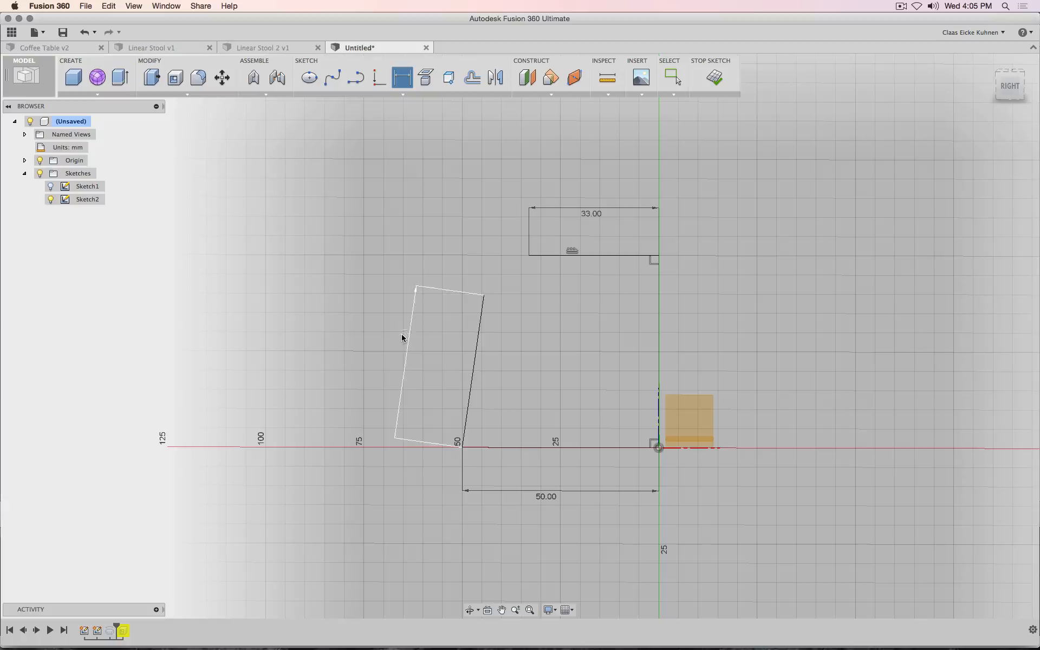
# - Delete the slanted wall line's dimension and place a new 40 mm aligned dimension outside the profile
pyautogui.press('Escape')
pyautogui.click(450, 292)
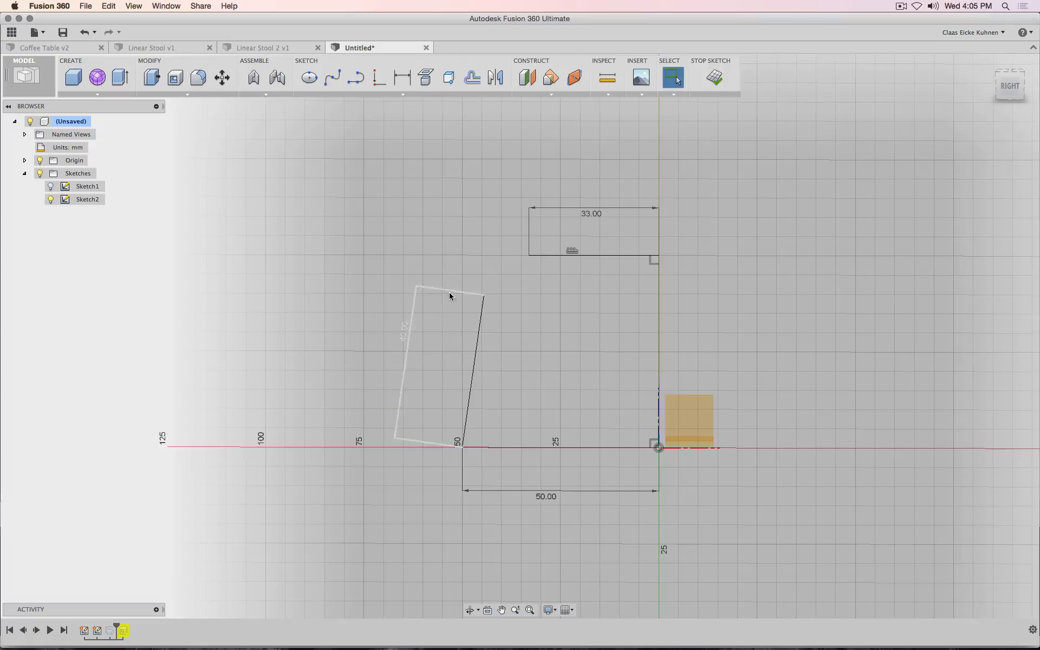
pyautogui.press('Delete')
pyautogui.click(403, 79)
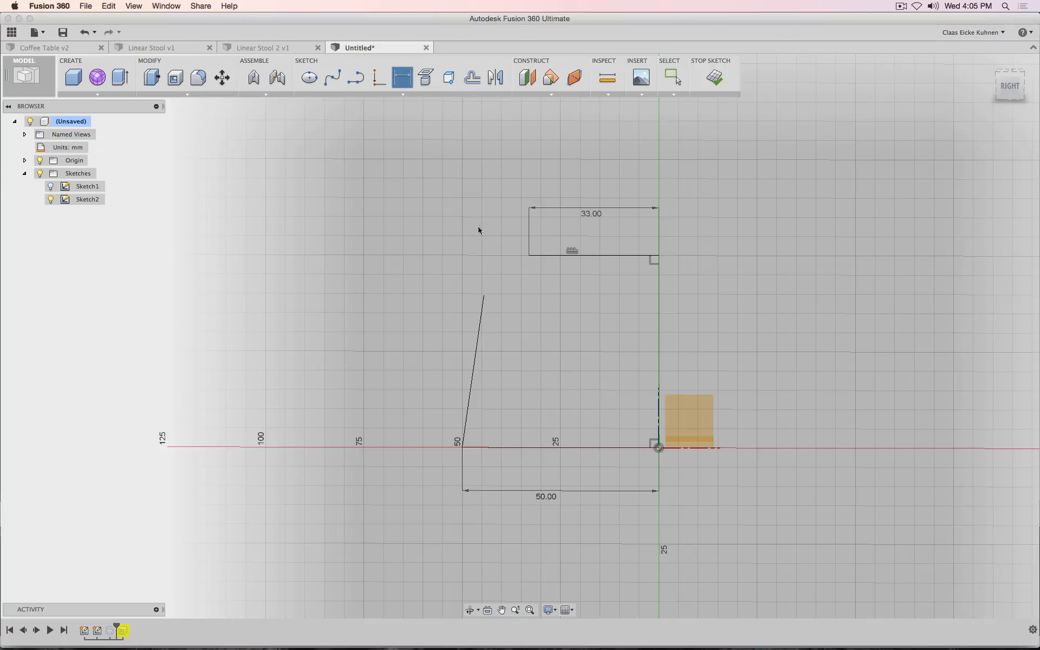
pyautogui.click(477, 338)
pyautogui.click(470, 348)
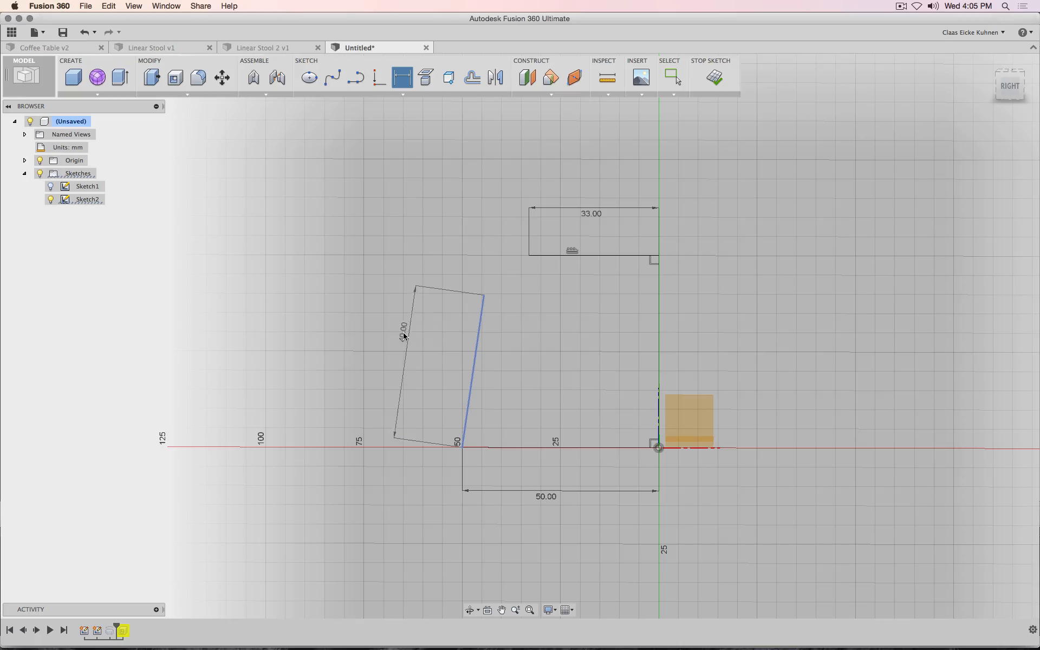
pyautogui.click(395, 330)
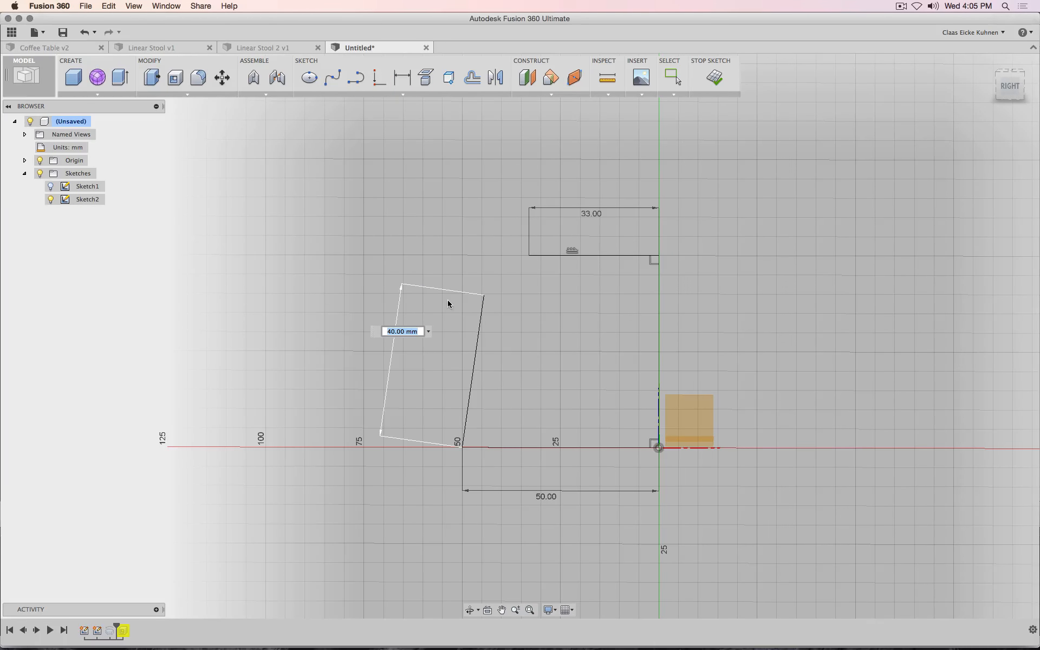
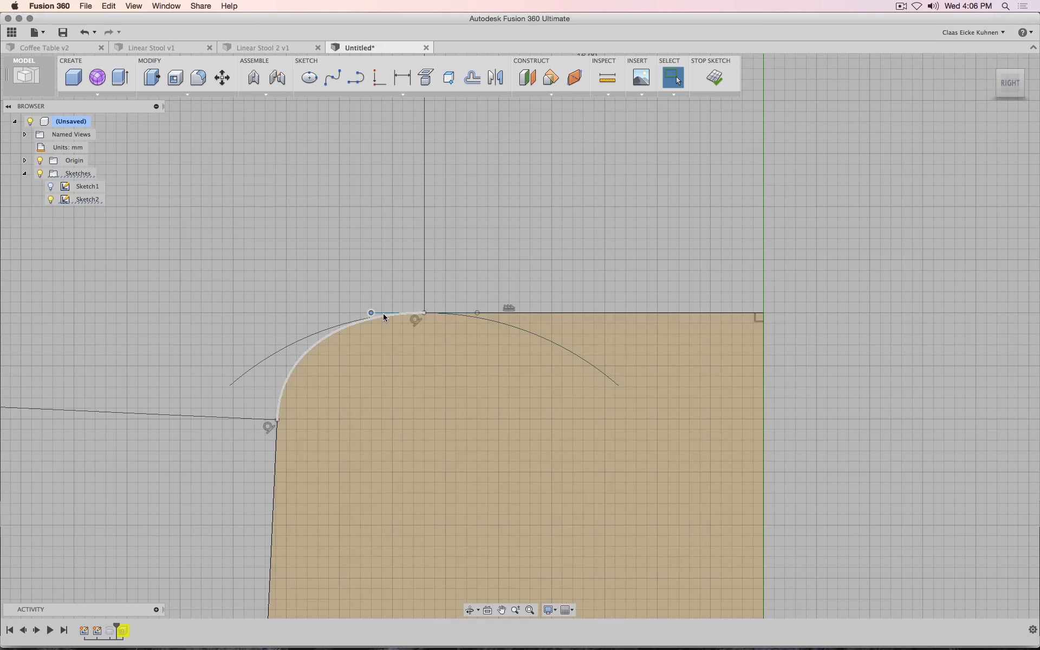
# - Dimension the horizontal tangent handle at the upper end of the corner spline and set it to 5 mm
pyautogui.click(385, 313)
pyautogui.click(403, 77)
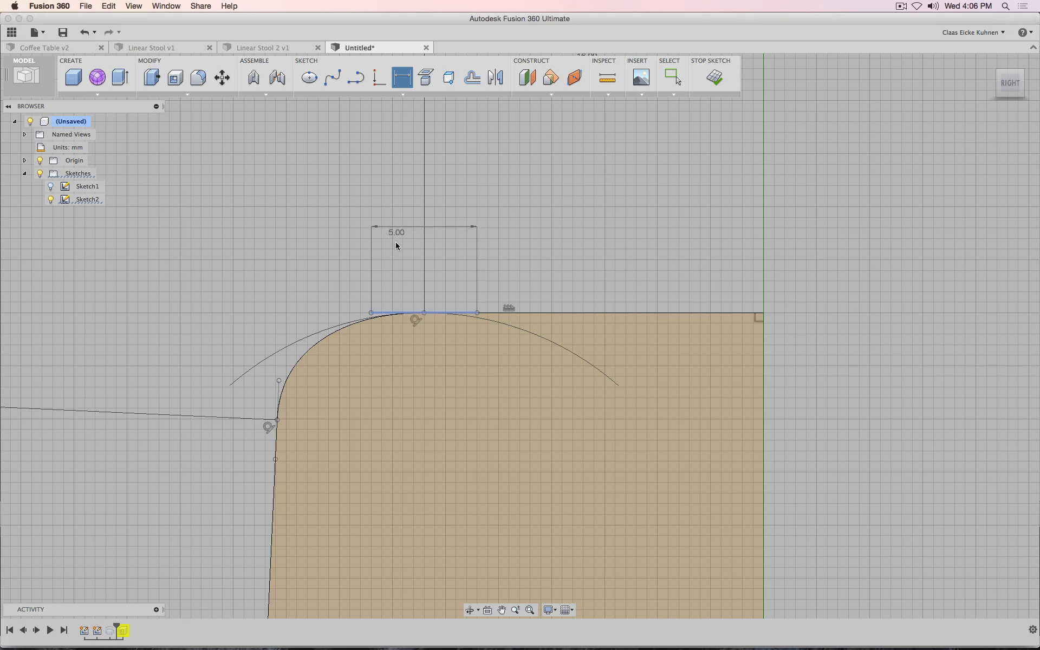
pyautogui.click(398, 253)
pyautogui.write('5')
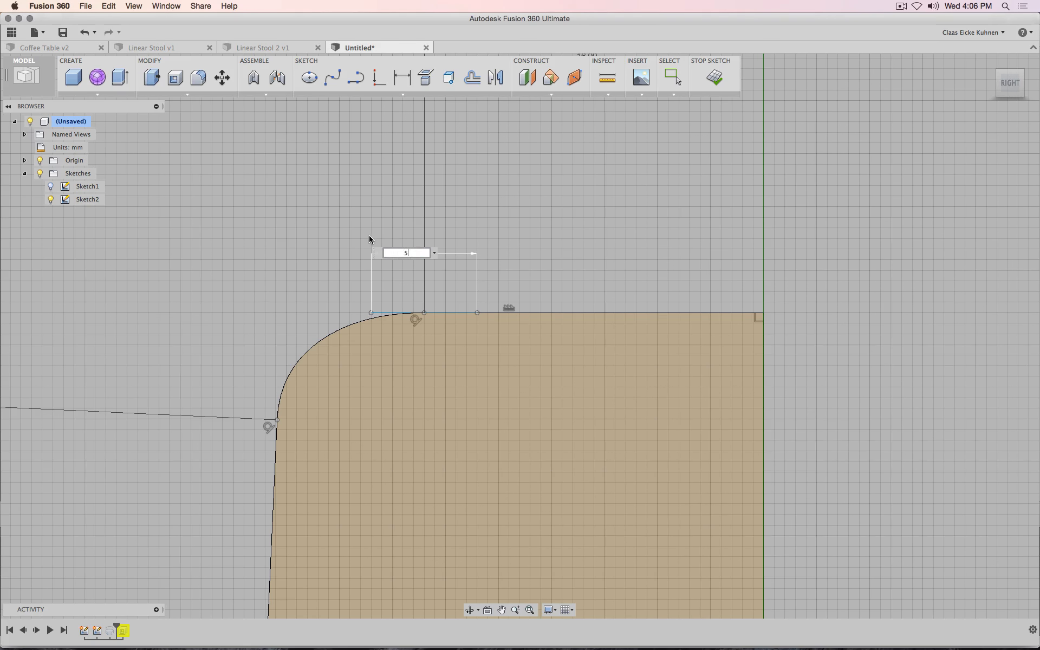
pyautogui.press('Return')
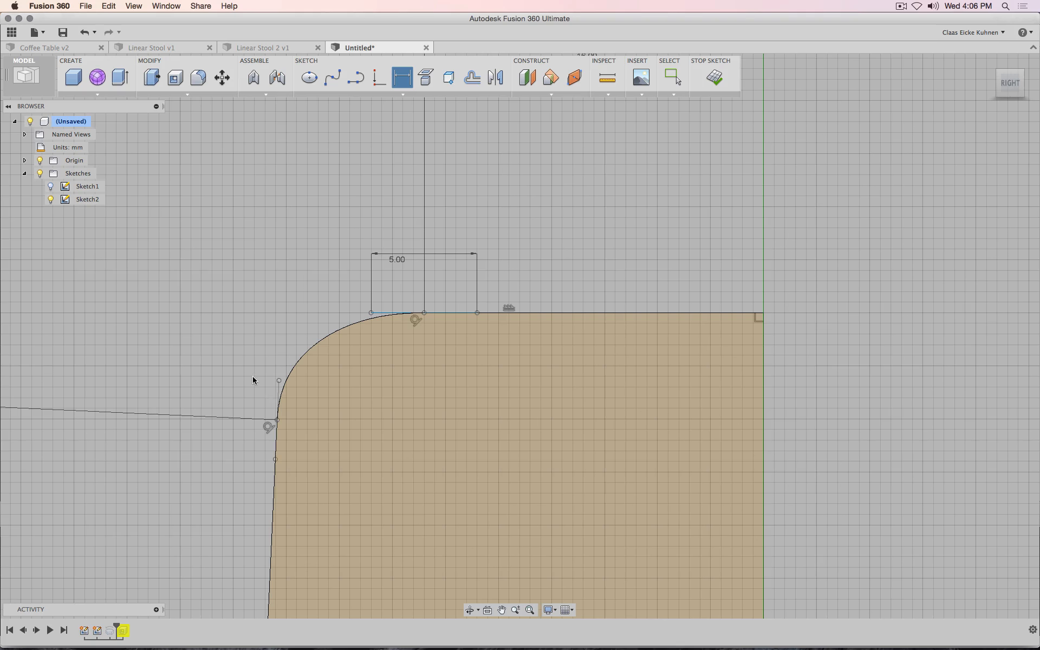
pyautogui.press('Escape')
pyautogui.click(269, 398)
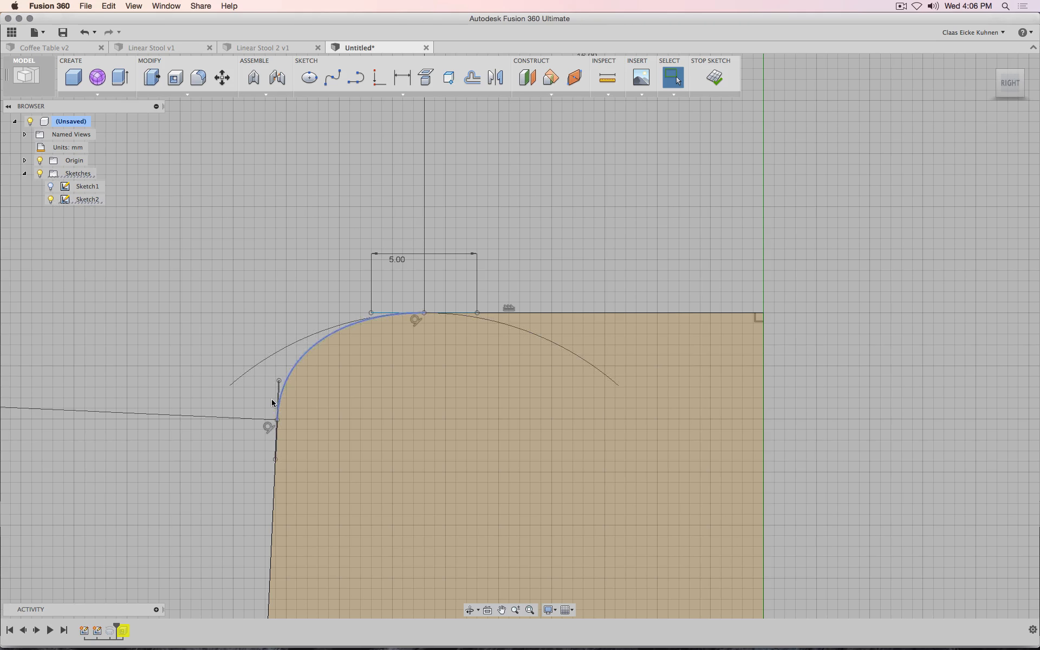
pyautogui.click(403, 77)
pyautogui.click(277, 403)
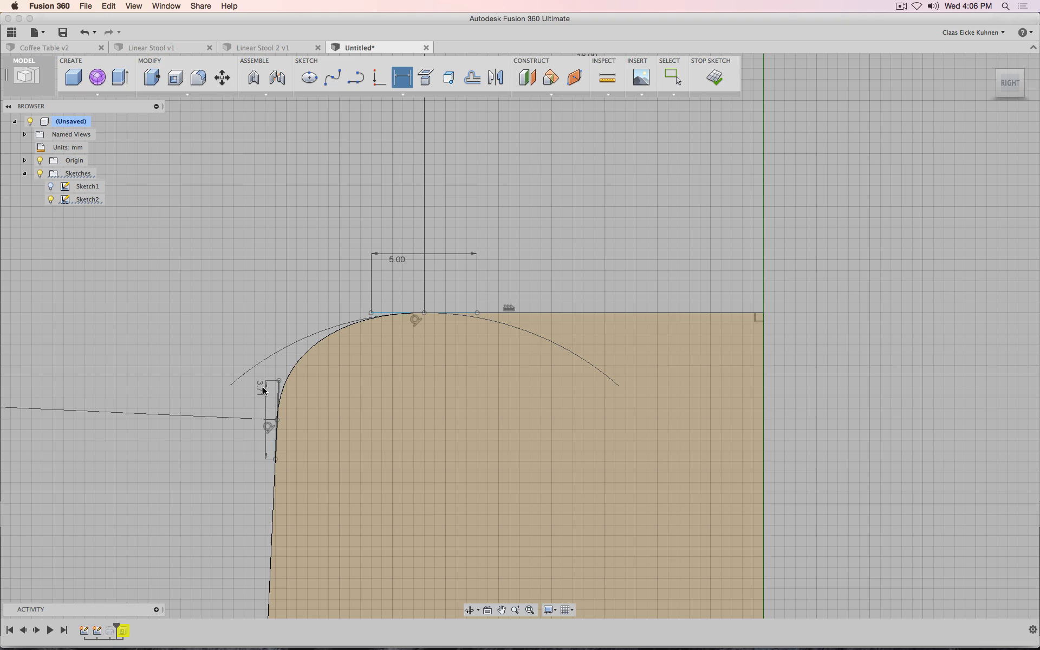
pyautogui.press('Escape')
pyautogui.press('Escape')
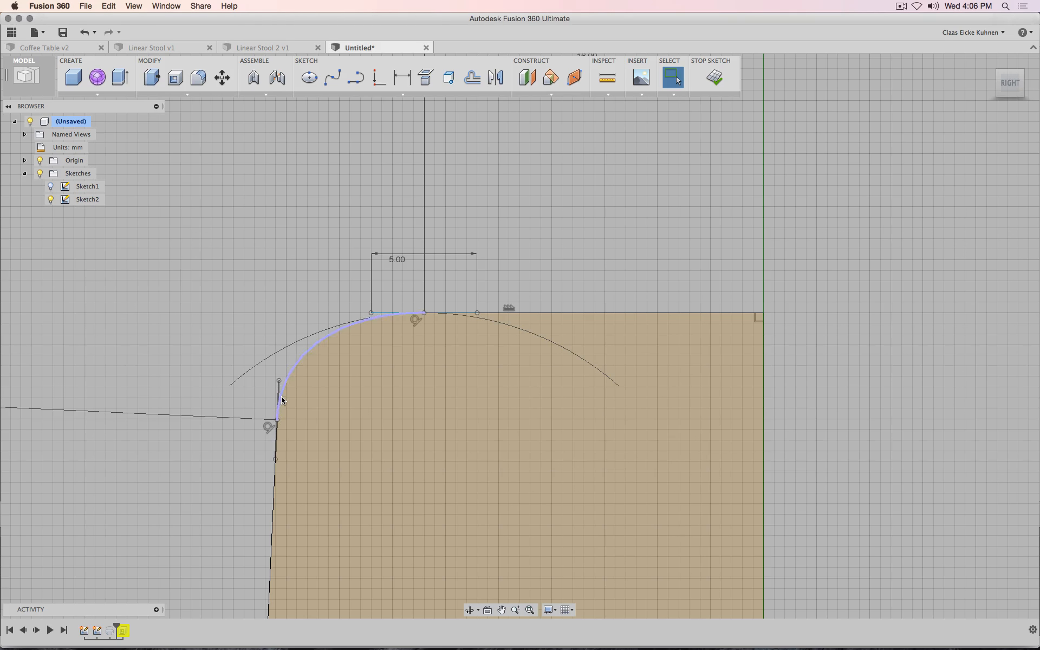
# - Activate the tangent handle at the corner spline's lower end, where it meets the wall line
pyautogui.click(278, 396)
pyautogui.rightClick(277, 394)
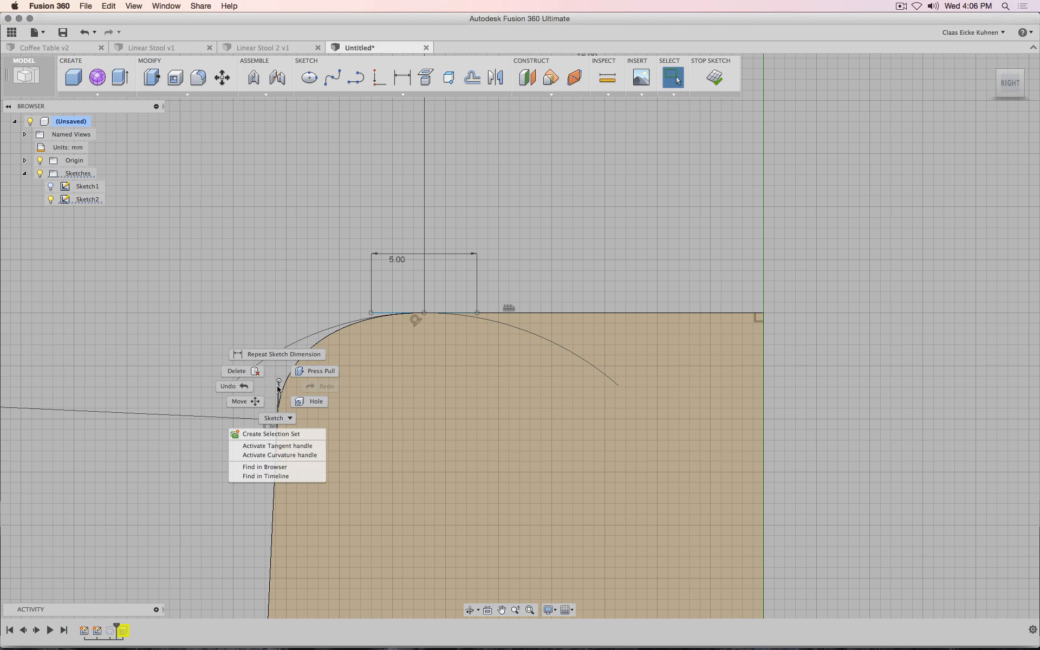
pyautogui.click(279, 444)
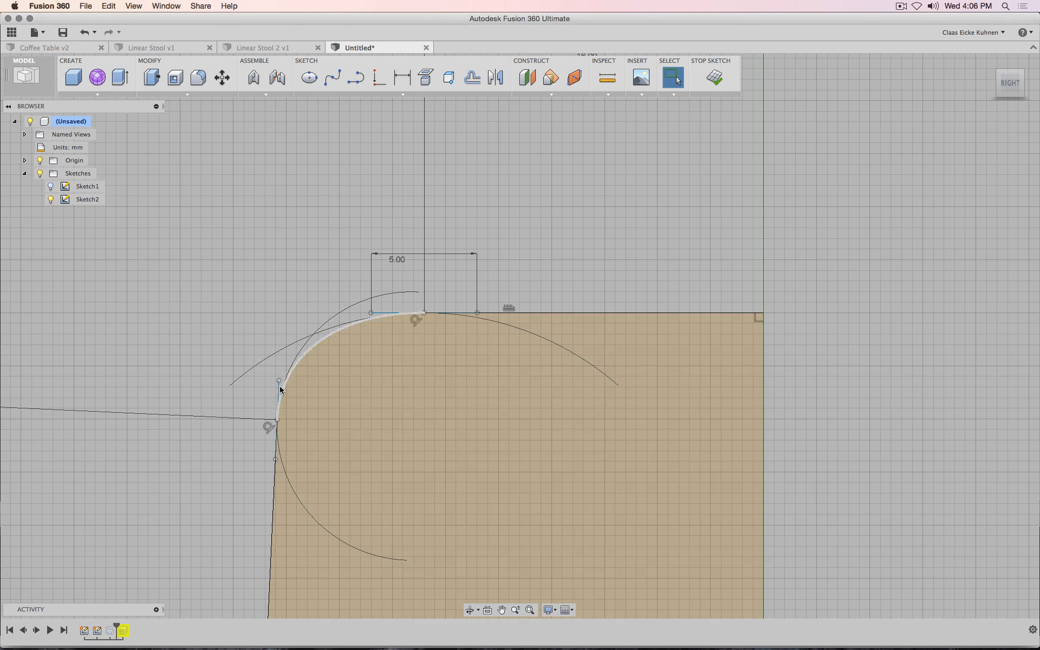
pyautogui.click(402, 77)
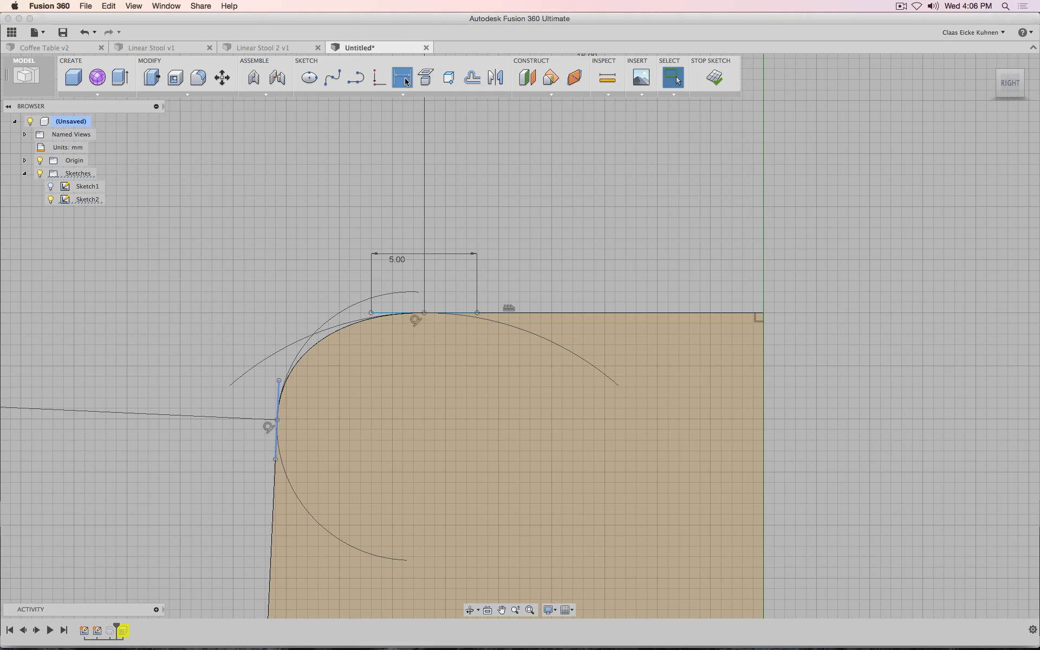
pyautogui.click(277, 417)
pyautogui.click(277, 392)
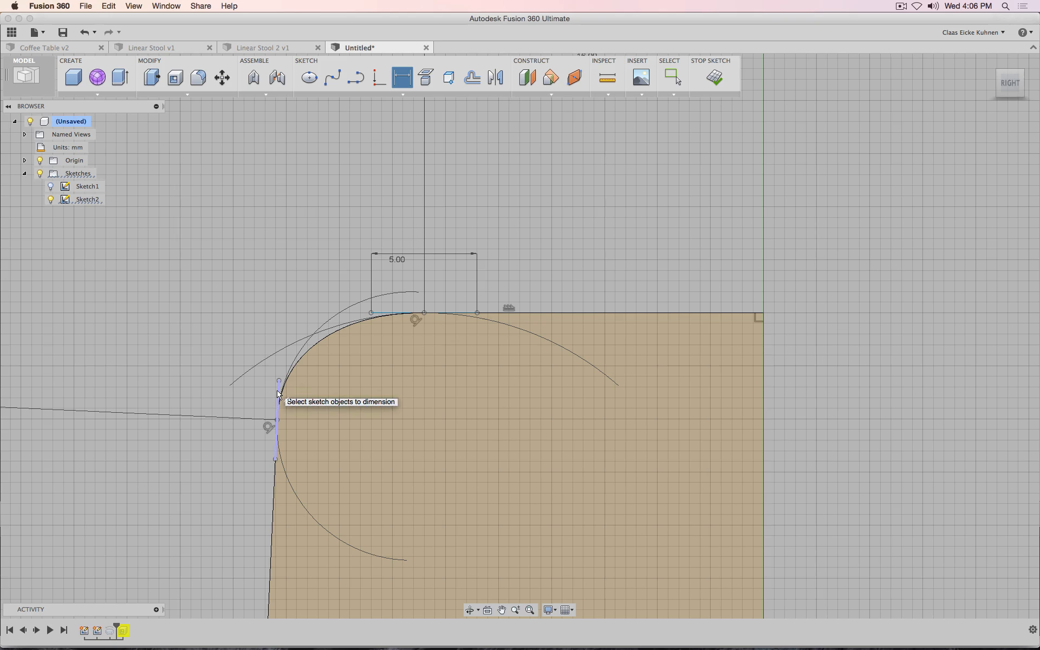
pyautogui.click(279, 391)
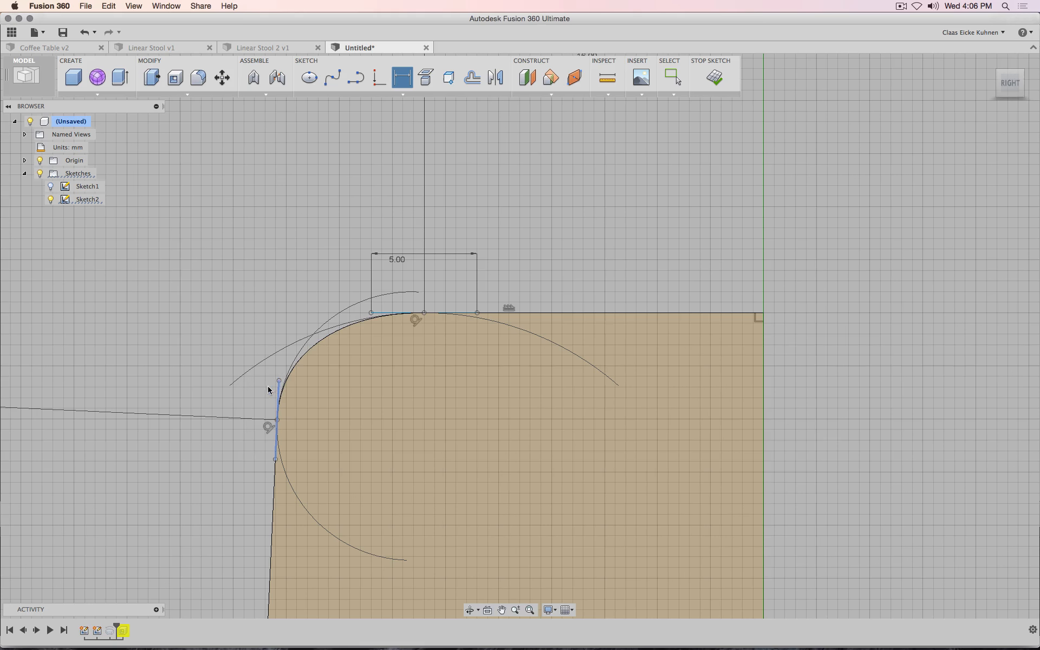
pyautogui.press('Escape')
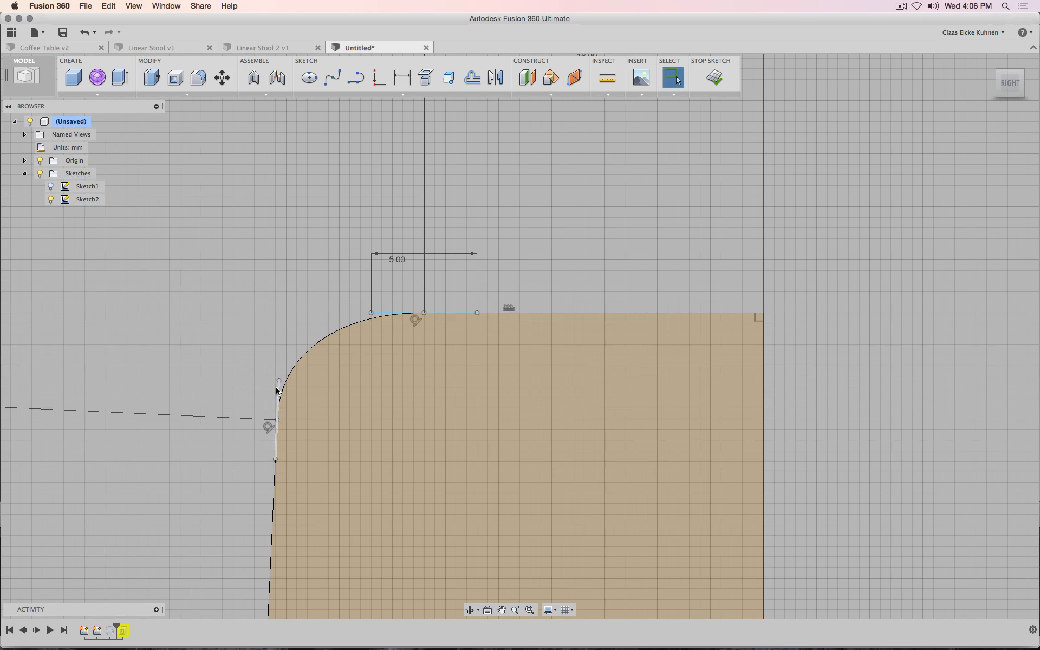
pyautogui.click(403, 70)
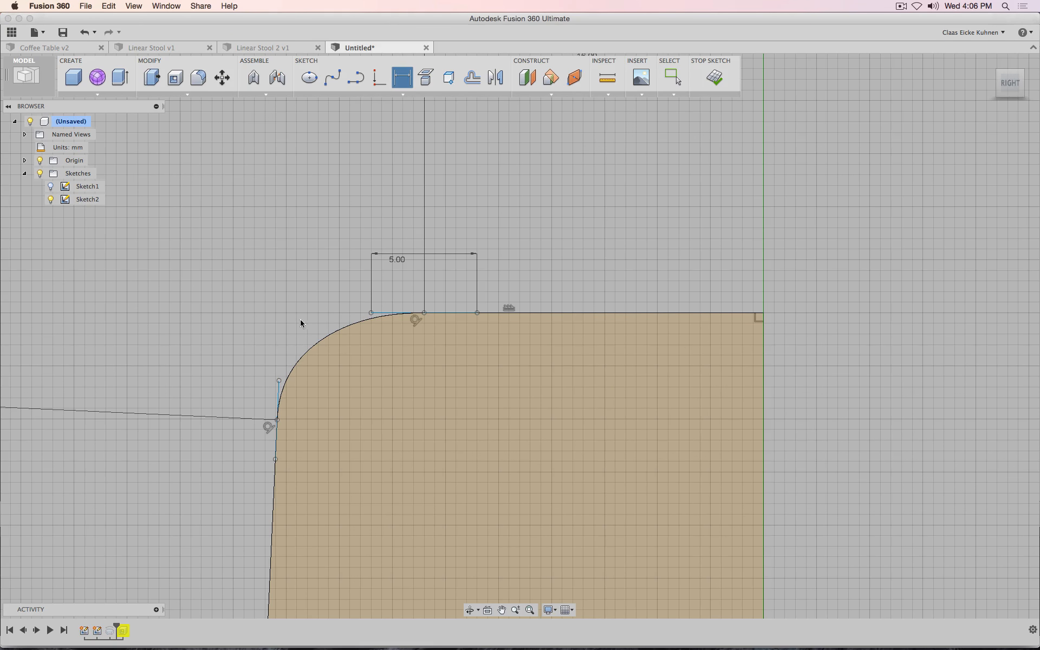
pyautogui.click(279, 395)
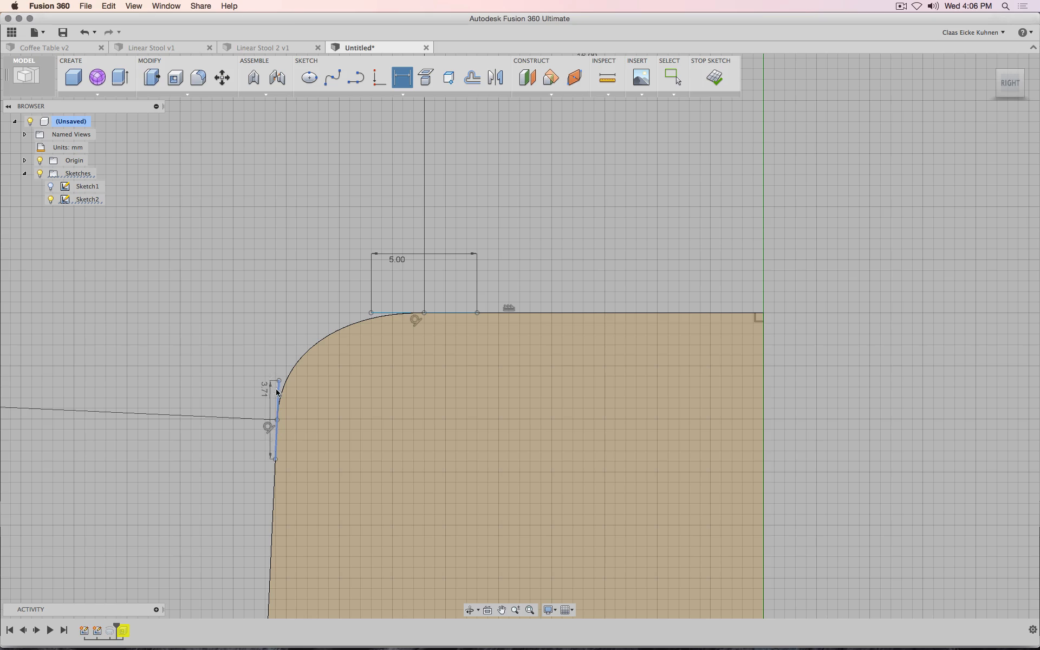
pyautogui.press('Escape')
# - Add an aligned dimension along the spline's wall-side tangent handle, outside the profile, and set it to 3 mm
pyautogui.click(402, 77)
pyautogui.click(276, 417)
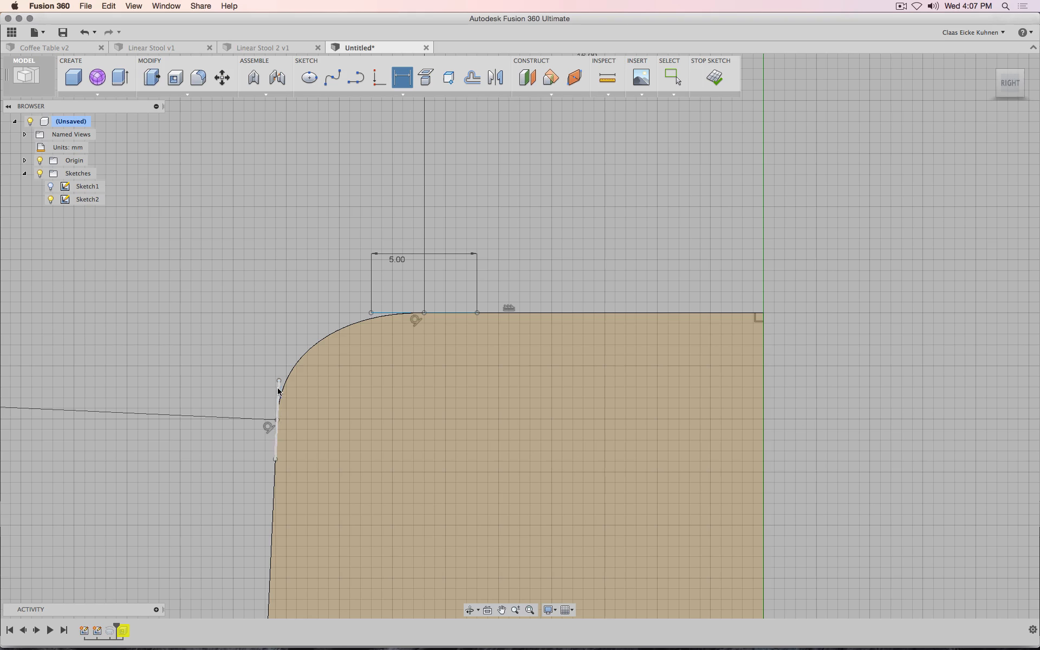
pyautogui.click(225, 387)
pyautogui.write('3')
pyautogui.press('Return')
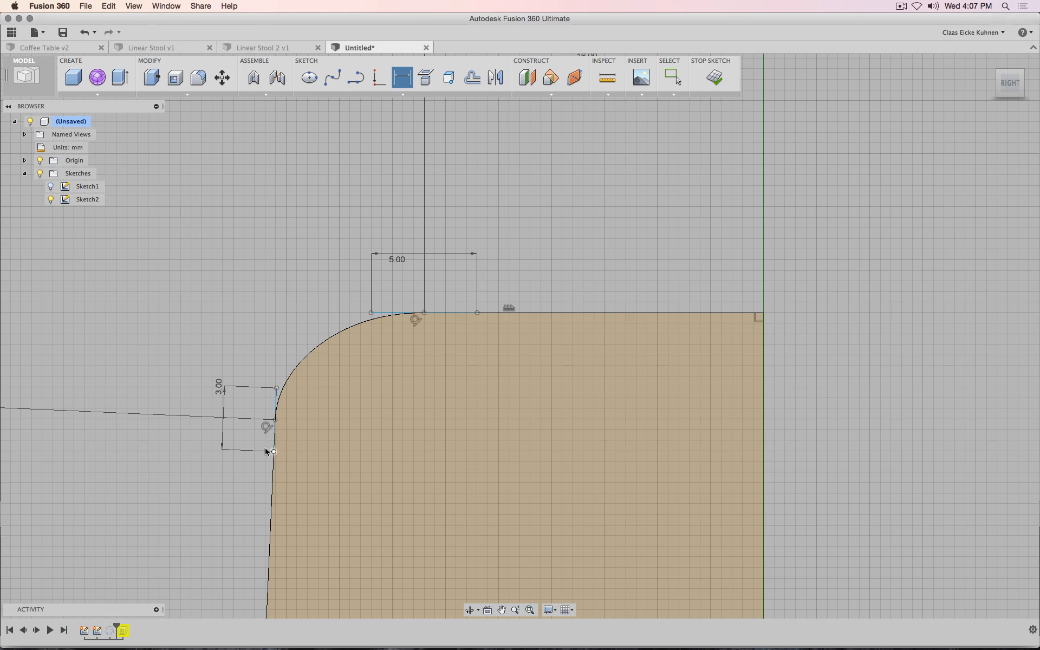
# - Set the wall-side tangent handle's dimension to 4 mm
pyautogui.doubleClick(220, 388)
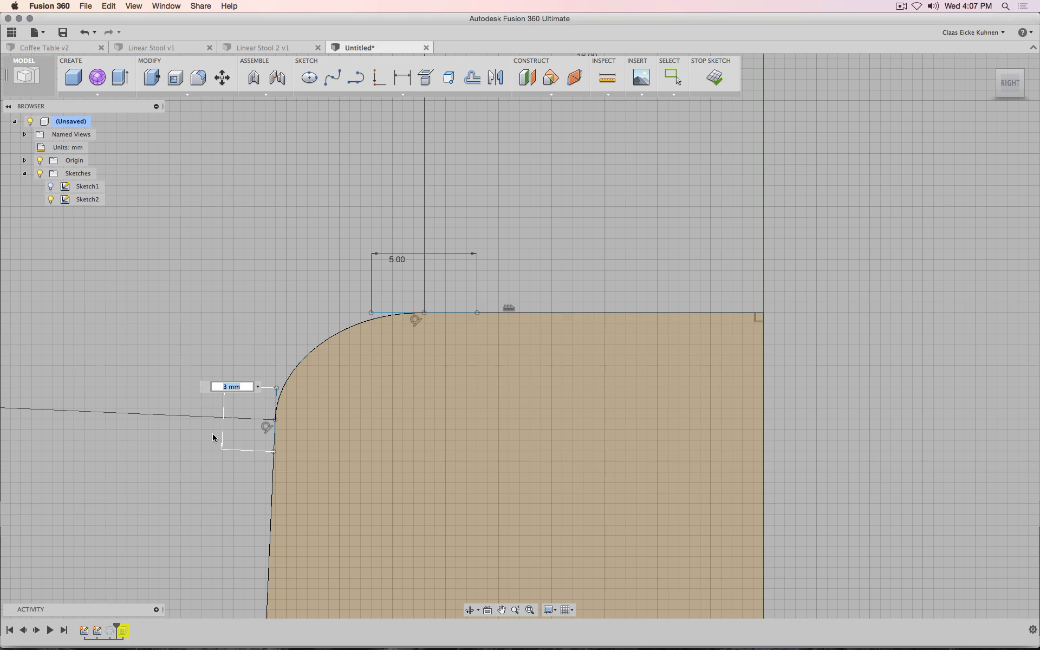
pyautogui.write('4')
pyautogui.press('Return')
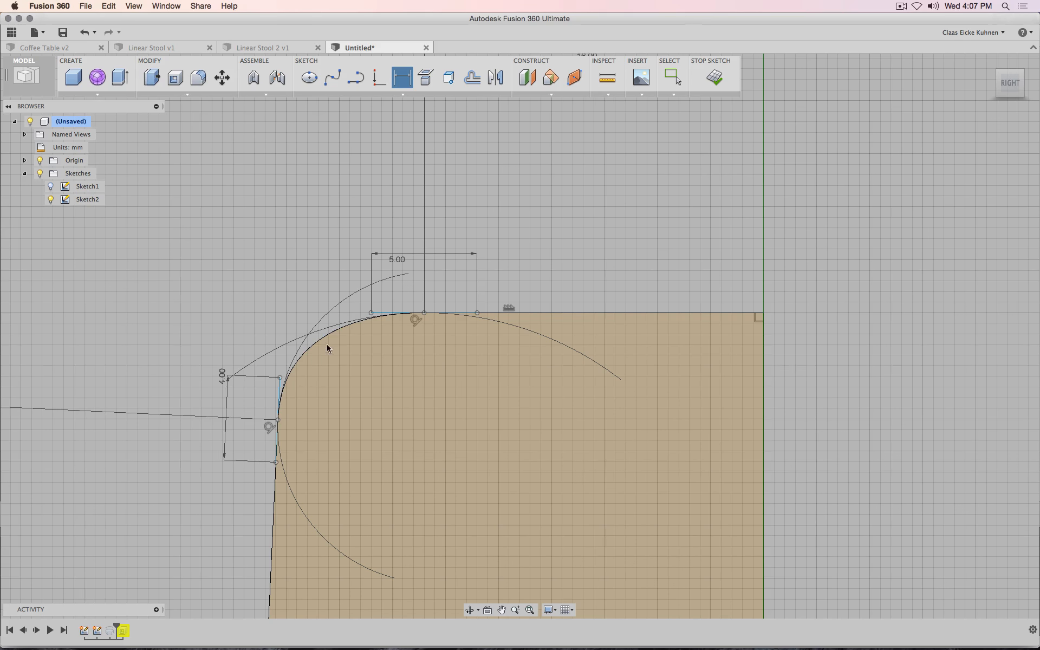
# - Finish editing the profile sketch so the revolved body rebuilds from it
pyautogui.scroll(-5, 282, 407)
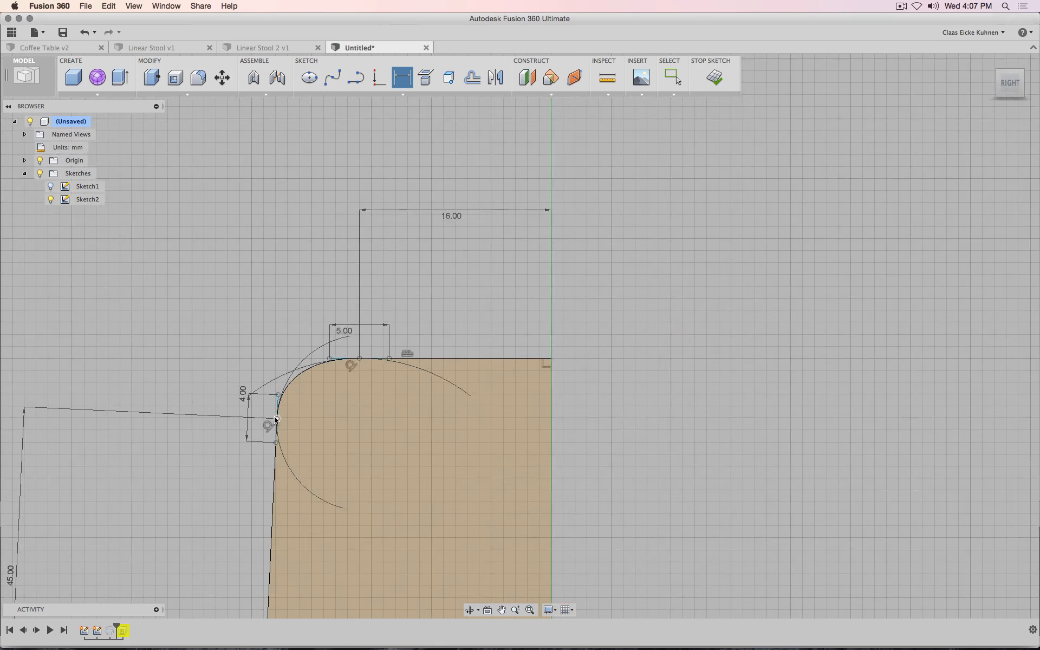
pyautogui.moveTo(552, 433)
pyautogui.mouseDown(button='middle')
pyautogui.moveTo(629, 196)
pyautogui.moveTo(648, 210)
pyautogui.mouseUp(button='middle')
pyautogui.scroll(3, 602, 272)
pyautogui.scroll(-4, 610, 410)
pyautogui.scroll(-2, 610, 412)
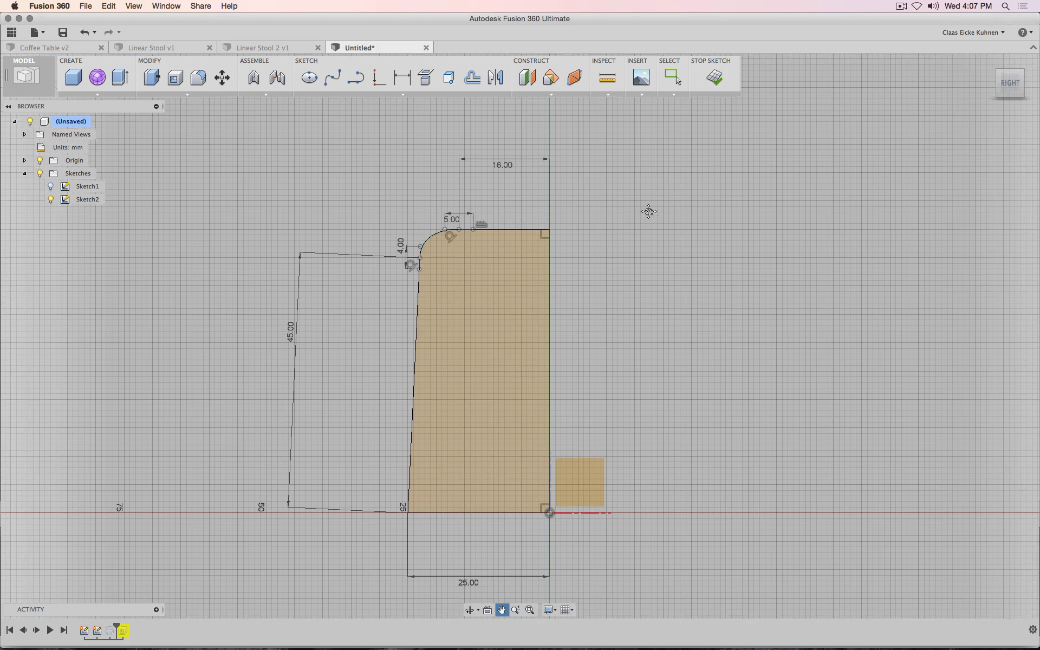
pyautogui.click(713, 77)
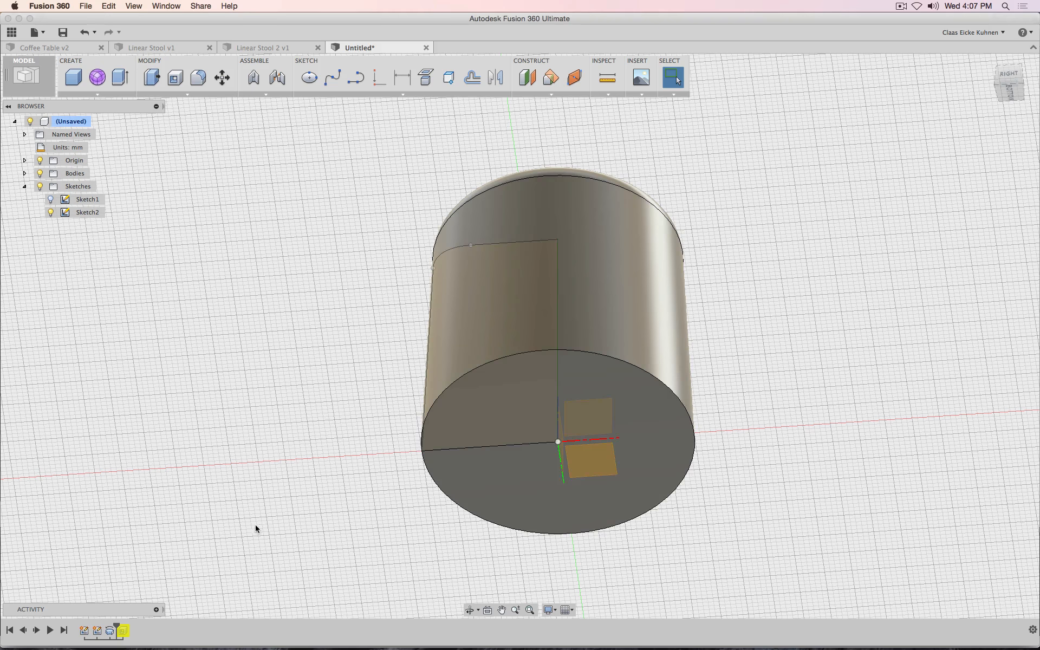
# - Roll the history forward to include the failed Shell feature and delete that feature
pyautogui.moveTo(118, 627); pyautogui.dragTo(130, 628)
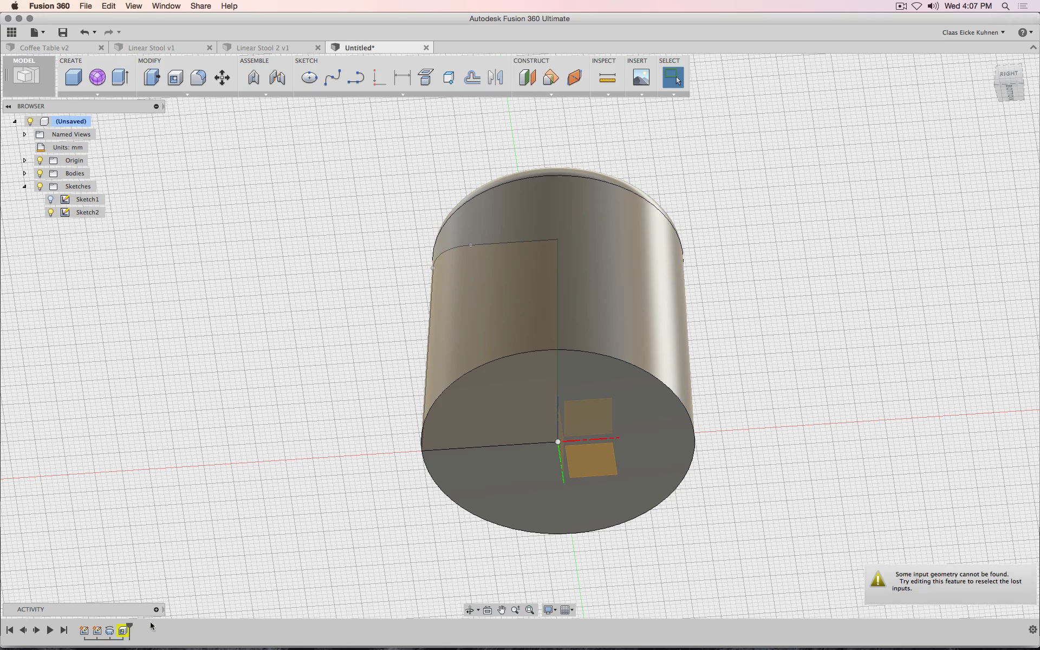
pyautogui.rightClick(128, 629)
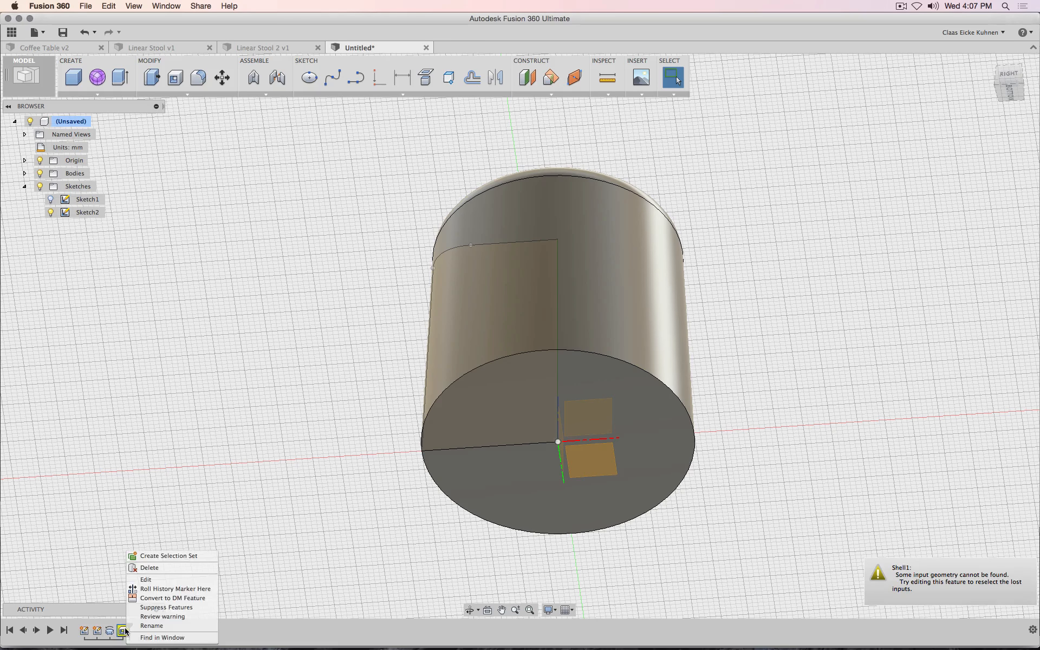
pyautogui.click(154, 578)
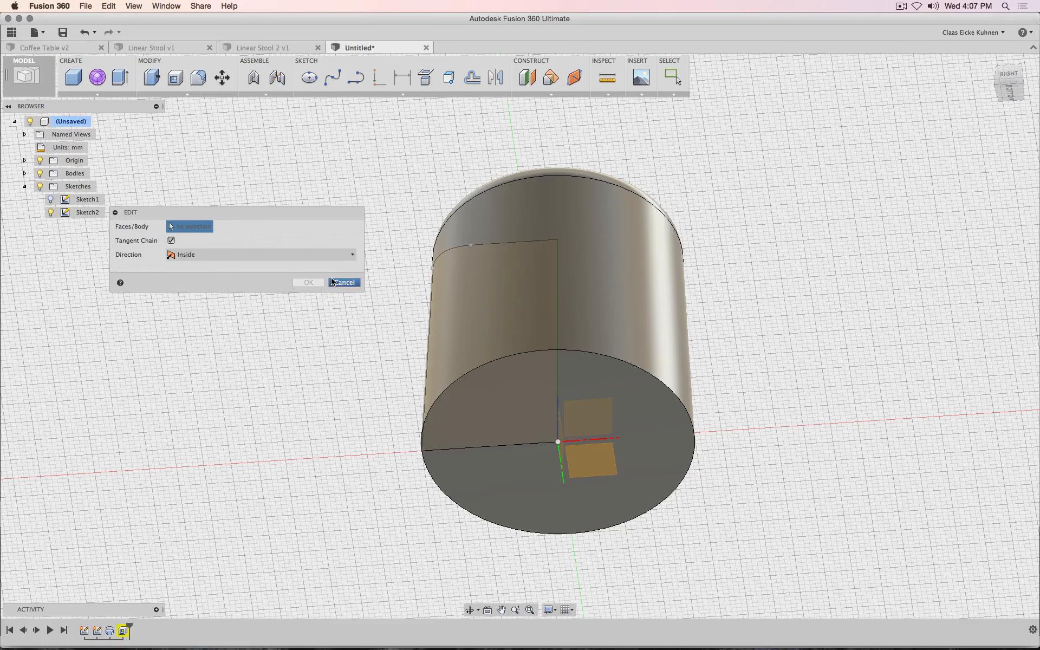
pyautogui.click(344, 282)
pyautogui.press('Delete')
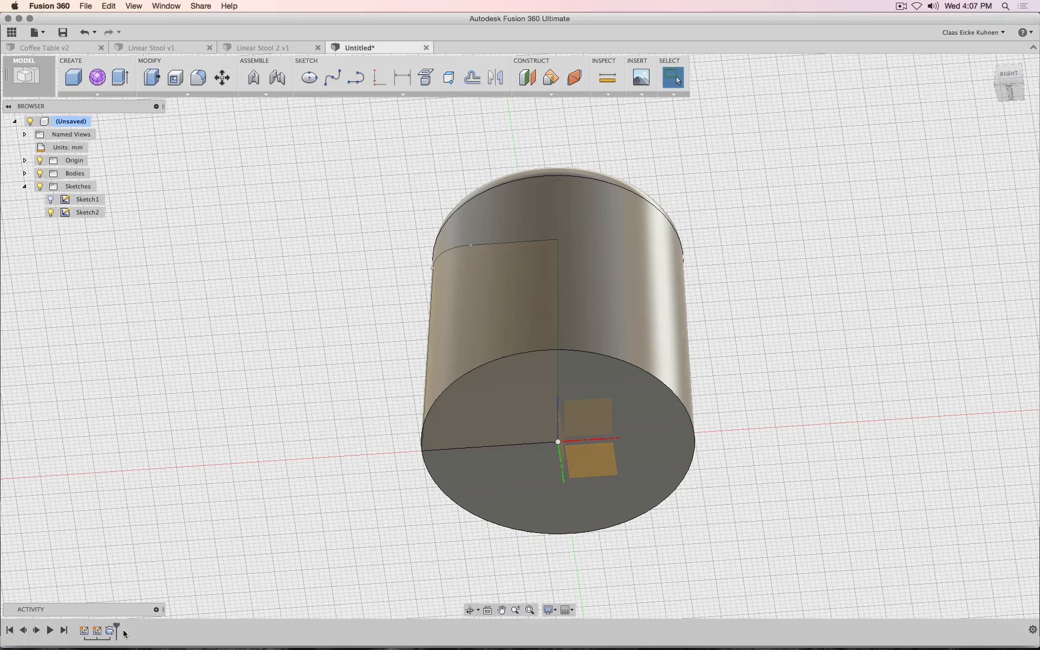
# - Shell the revolved body with a 3 mm inside thickness, leaving its flat base face open
pyautogui.click(175, 78)
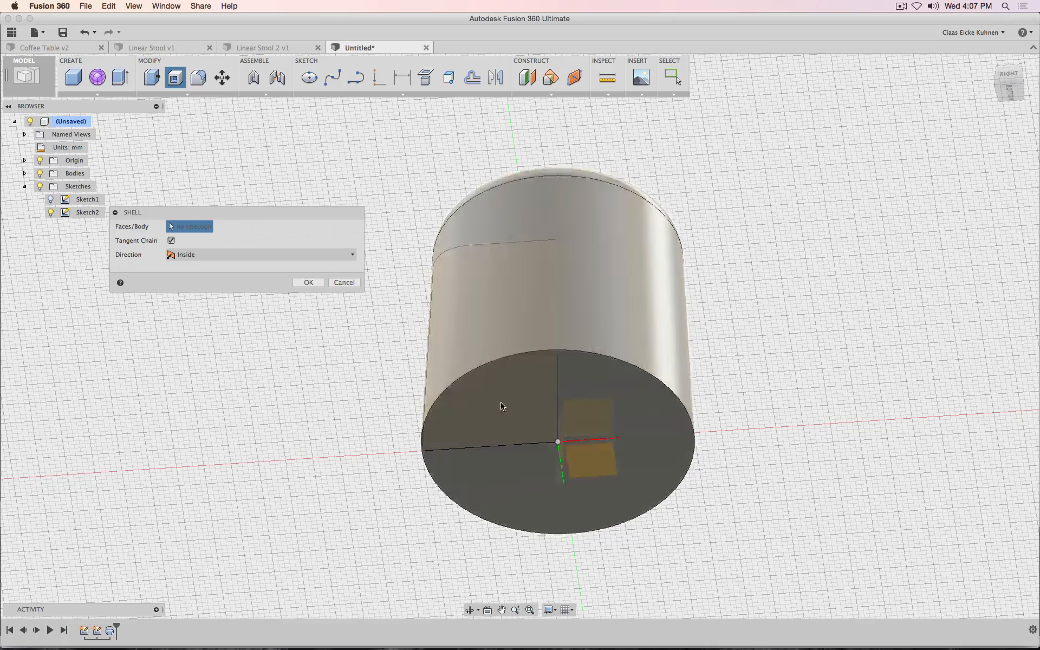
pyautogui.click(583, 382)
pyautogui.click(583, 384)
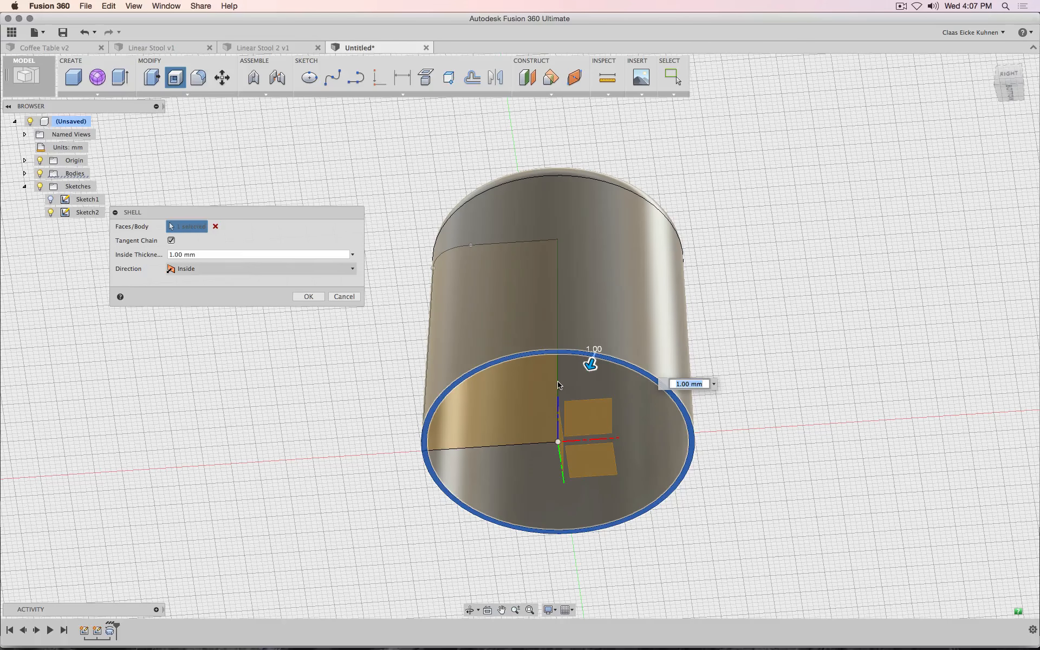
pyautogui.write('3')
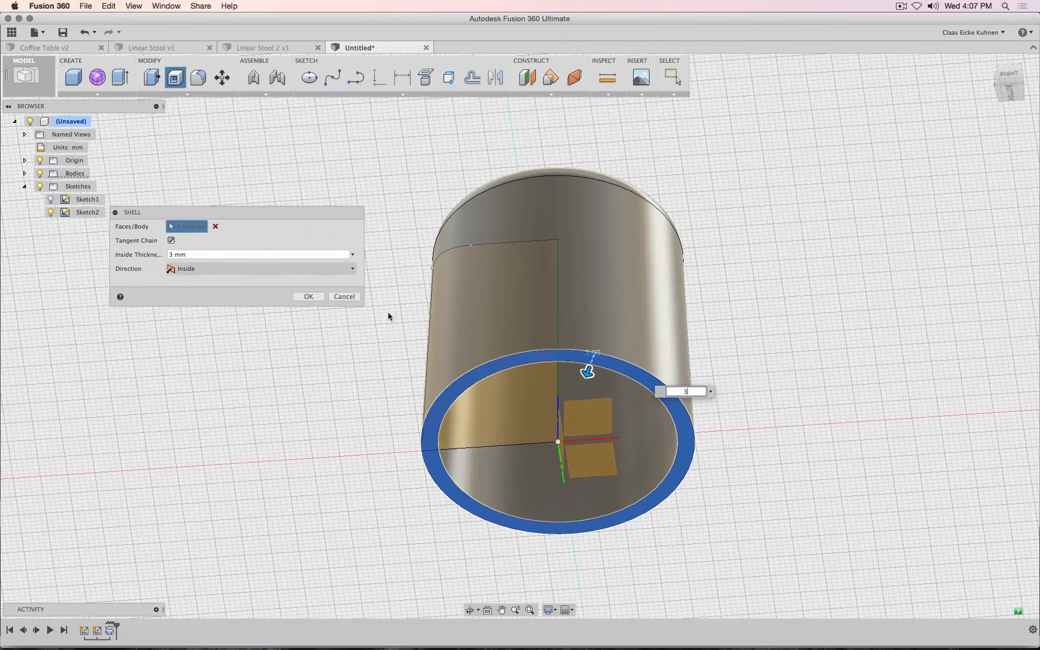
pyautogui.click(308, 297)
pyautogui.keyDown('shift'); pyautogui.moveTo(1007, 106); pyautogui.dragTo(1001, 114, button='middle'); pyautogui.keyUp('shift')
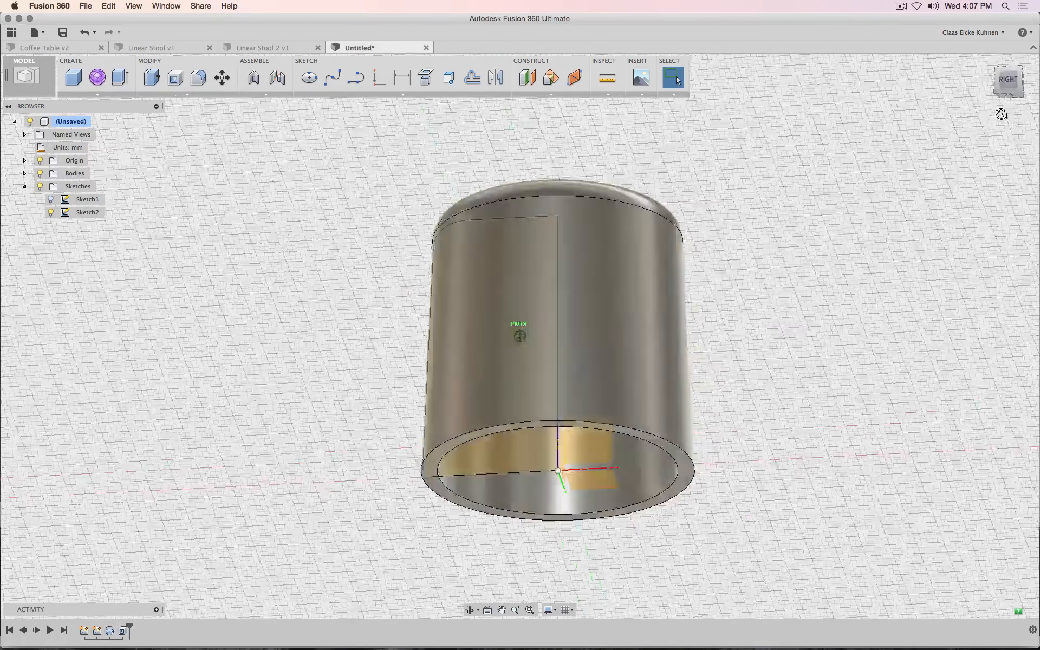
pyautogui.moveTo(1001, 114)
pyautogui.mouseDown()
pyautogui.moveTo(1001, 177)
pyautogui.moveTo(1006, 157)
pyautogui.mouseUp()
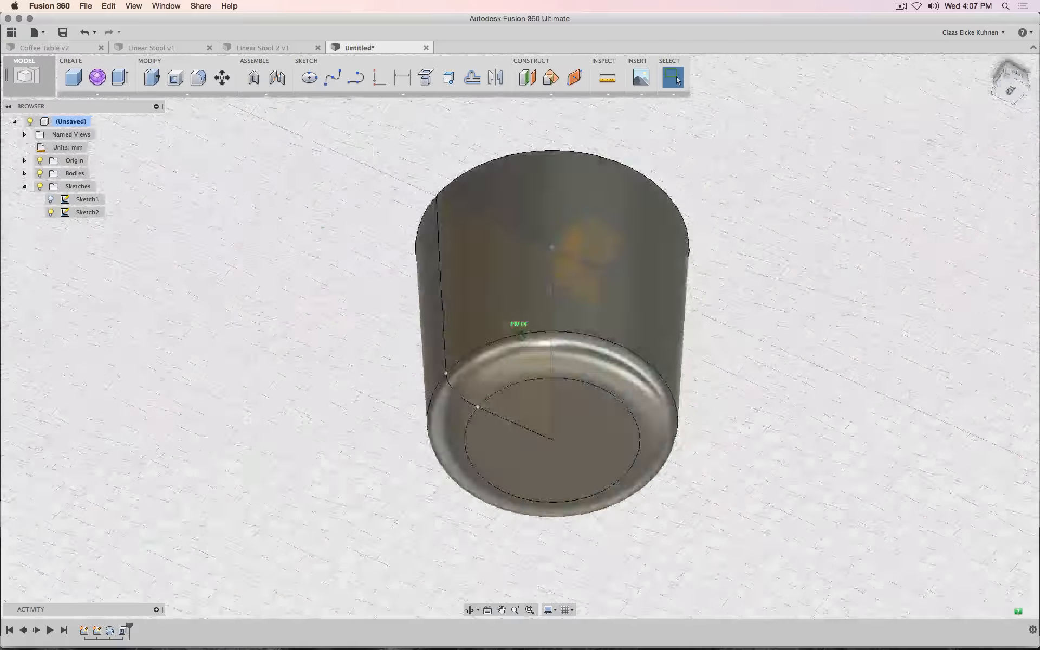
pyautogui.click(1006, 82)
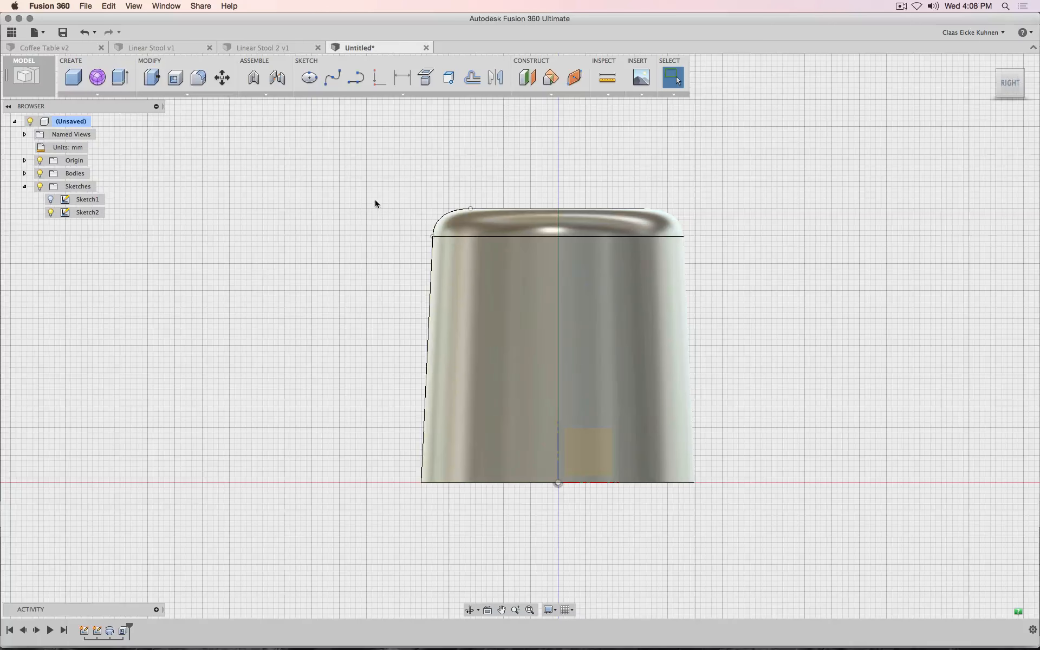
# - Show the dimensions of the profile sketch Sketch2 on the solid model
pyautogui.scroll(5, 375, 204)
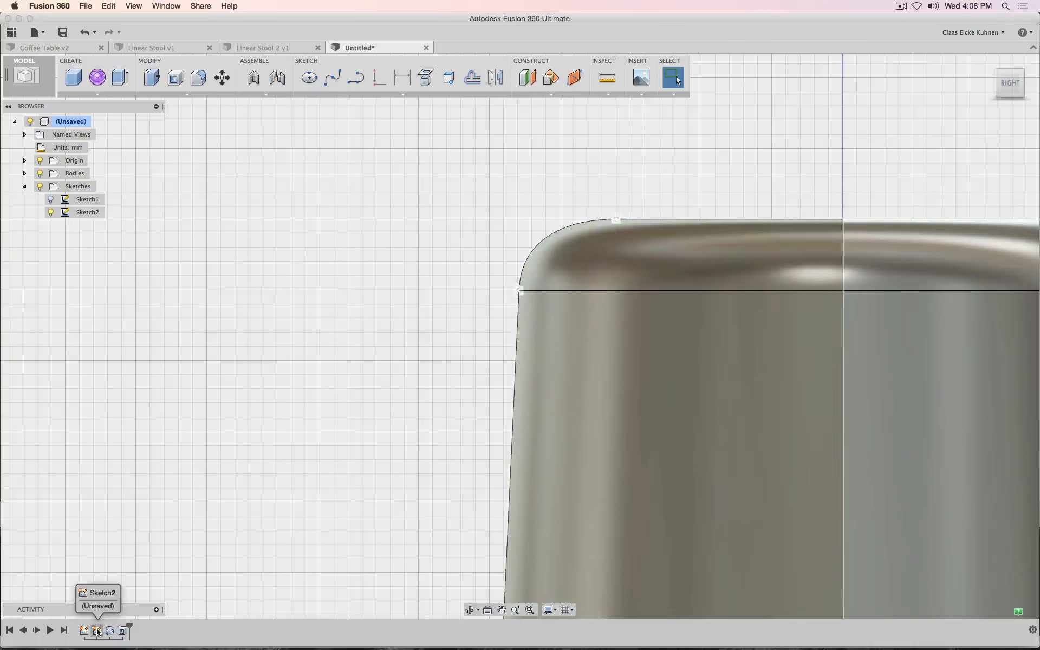
pyautogui.click(98, 630)
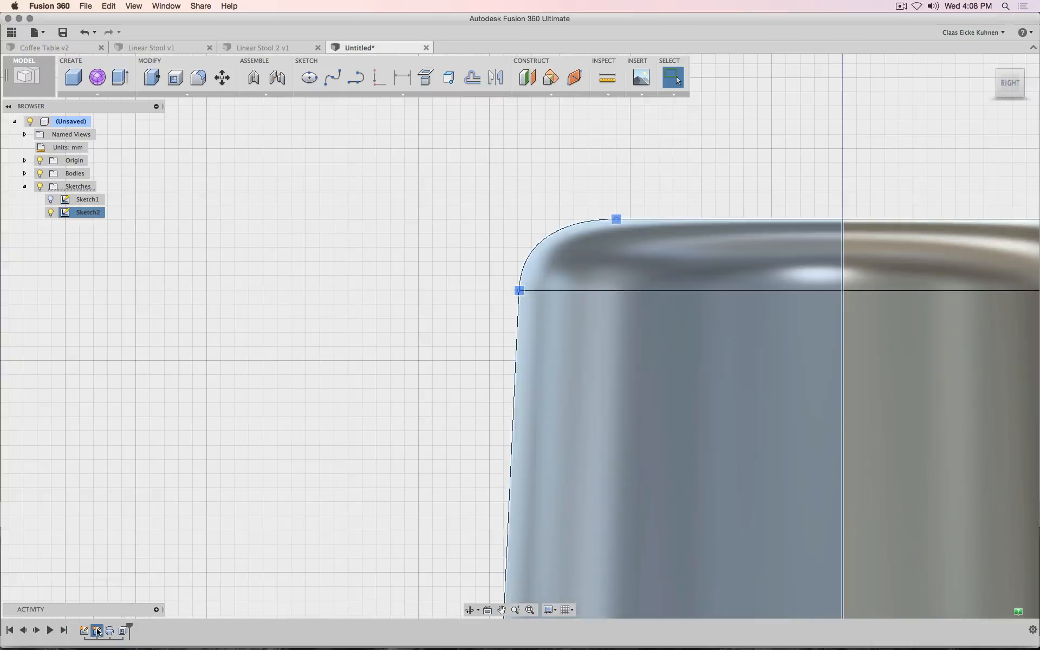
pyautogui.rightClick(86, 212)
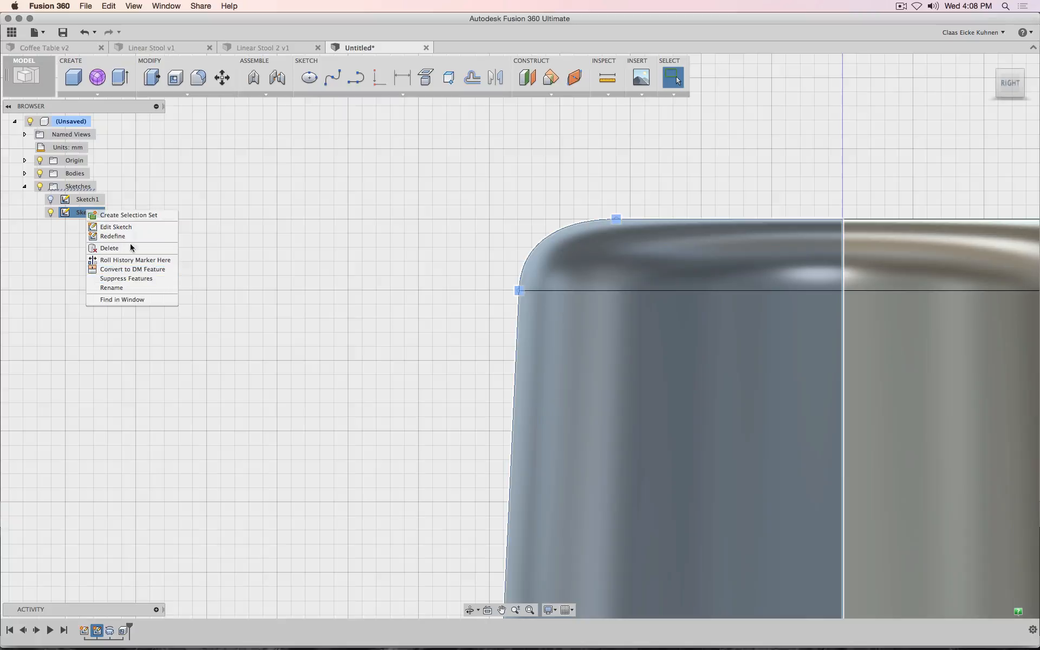
pyautogui.click(158, 165)
pyautogui.click(95, 210)
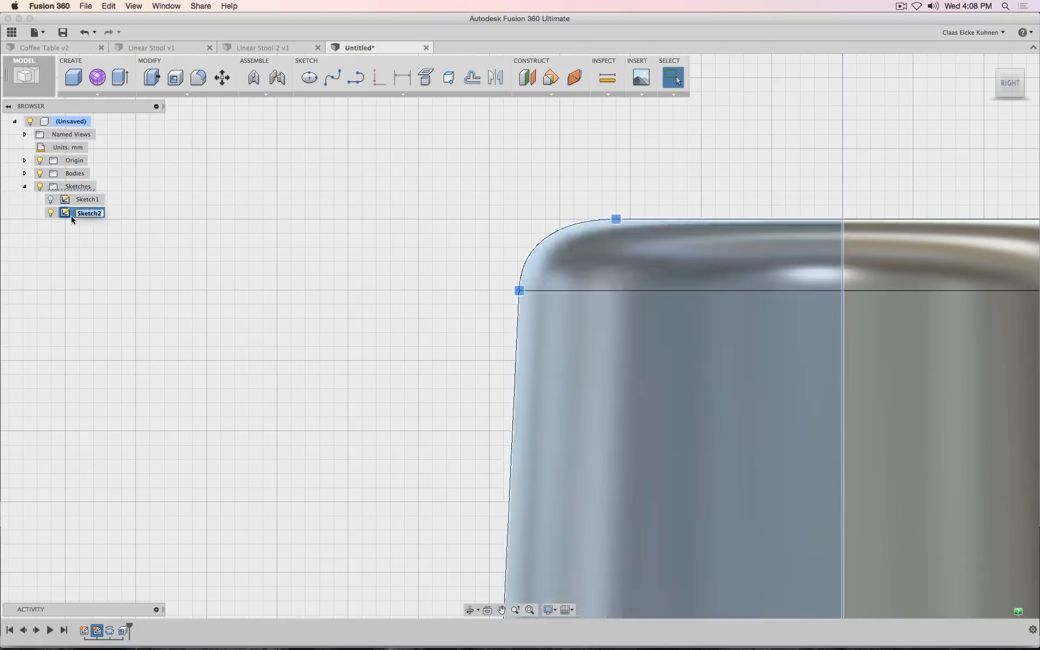
pyautogui.rightClick(82, 212)
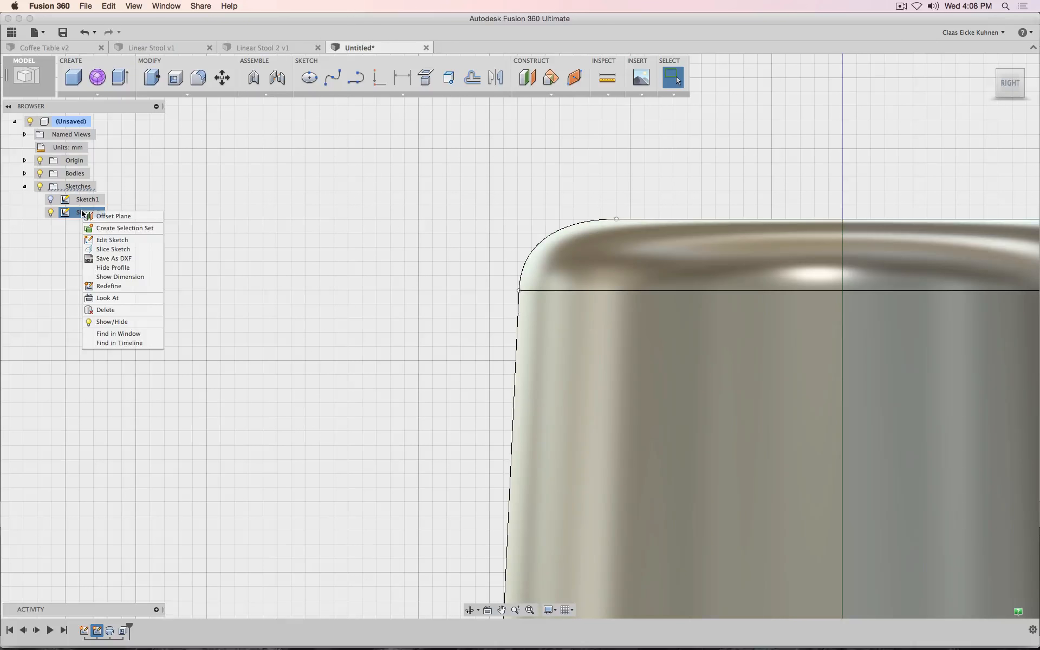
pyautogui.click(122, 277)
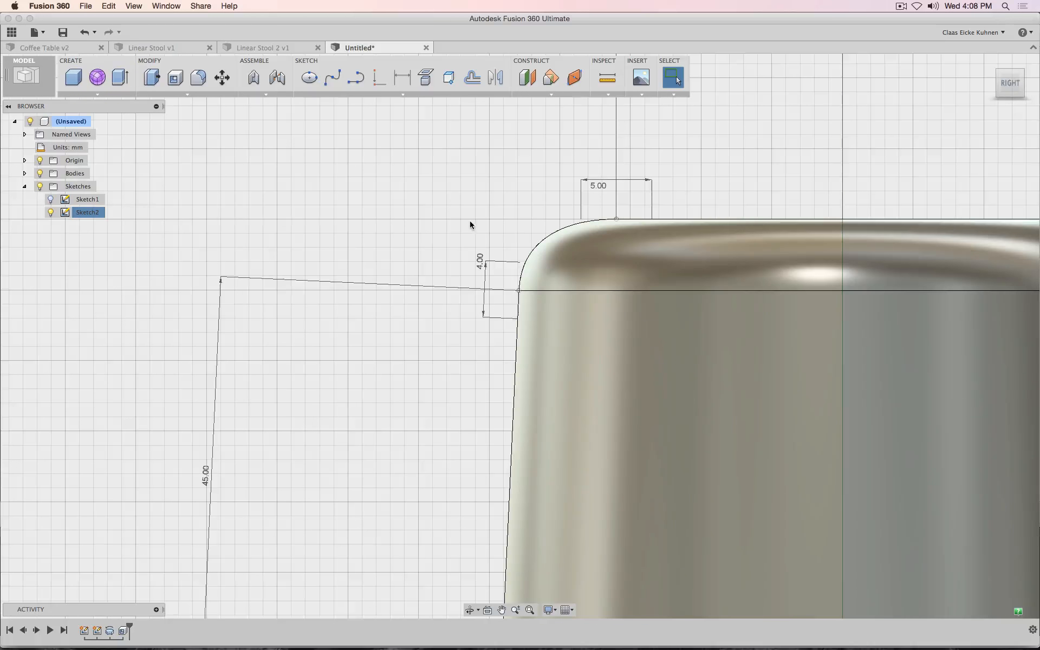
# - Try 2 mm for the wall-side tangent handle's dimension and set it back to 4 mm
pyautogui.scroll(-4, 470, 220)
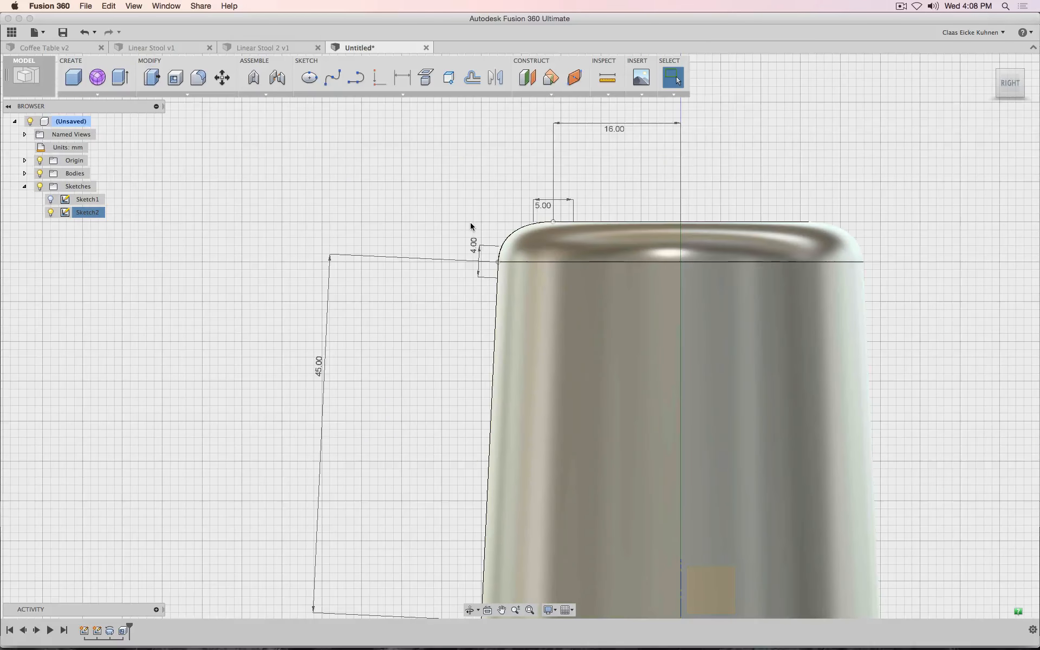
pyautogui.doubleClick(474, 251)
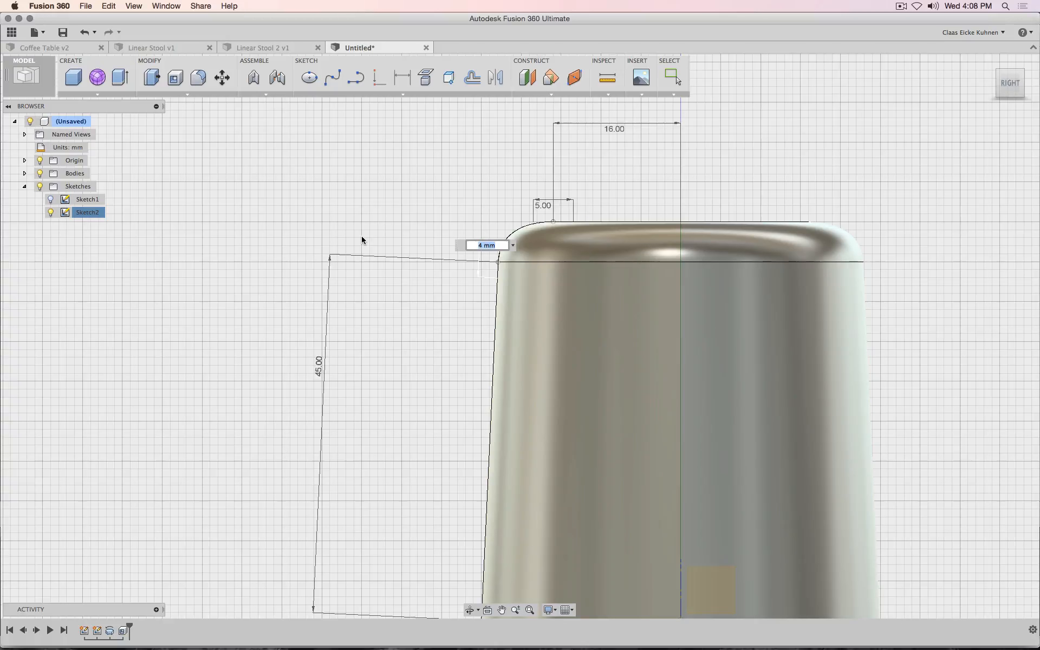
pyautogui.write('2')
pyautogui.press('Return')
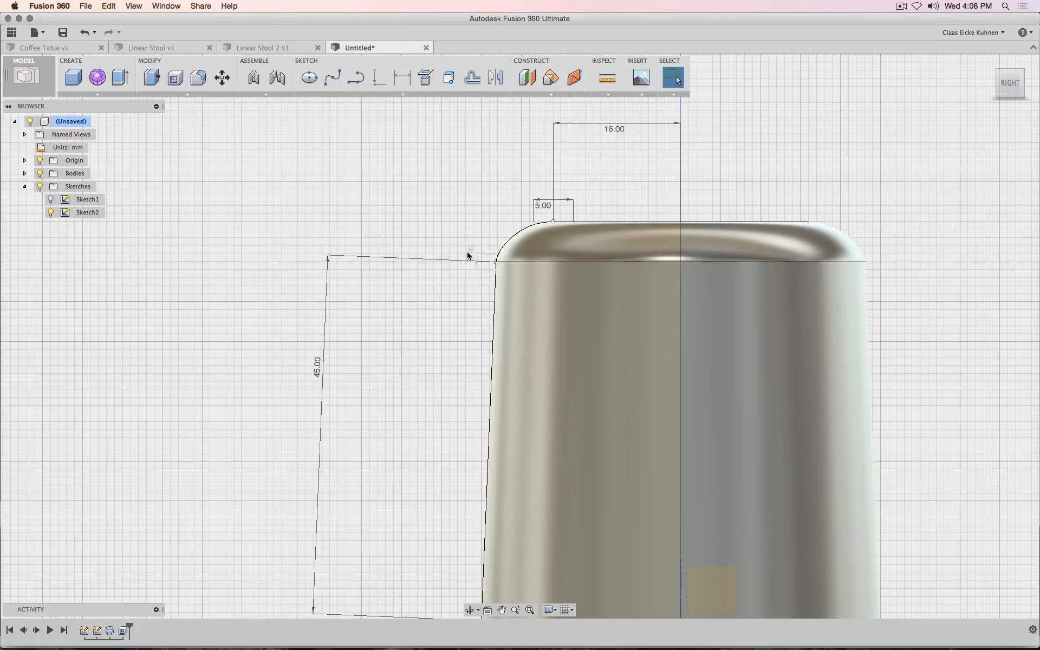
pyautogui.doubleClick(470, 252)
pyautogui.write('4')
pyautogui.press('Return')
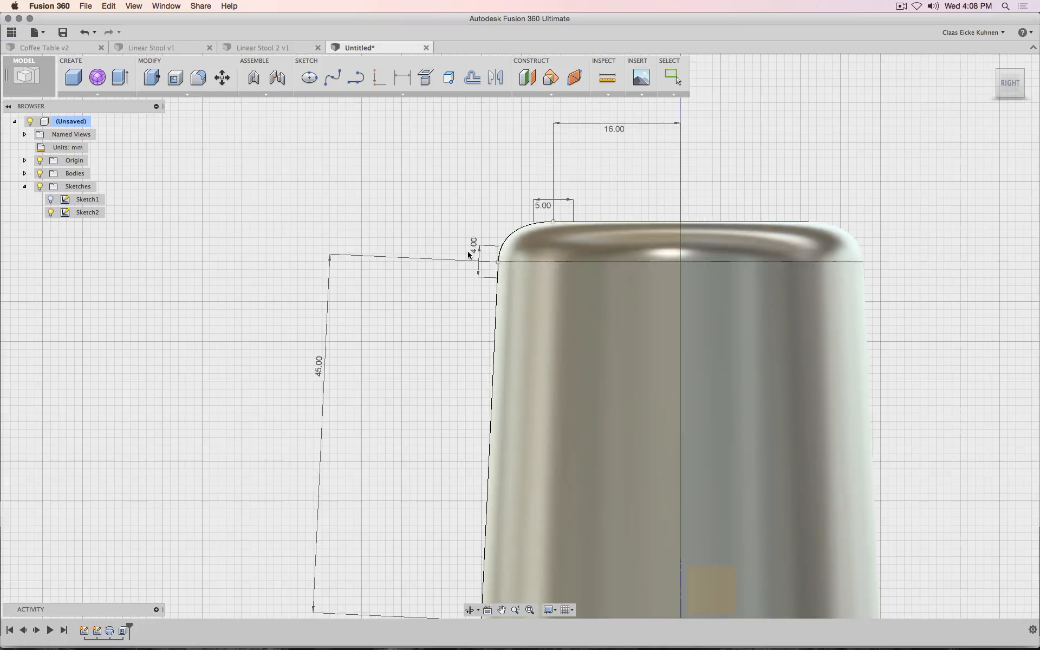
# - Set the top-edge tangent handle's dimension to 6 mm and increase it to 8 mm
pyautogui.doubleClick(540, 207)
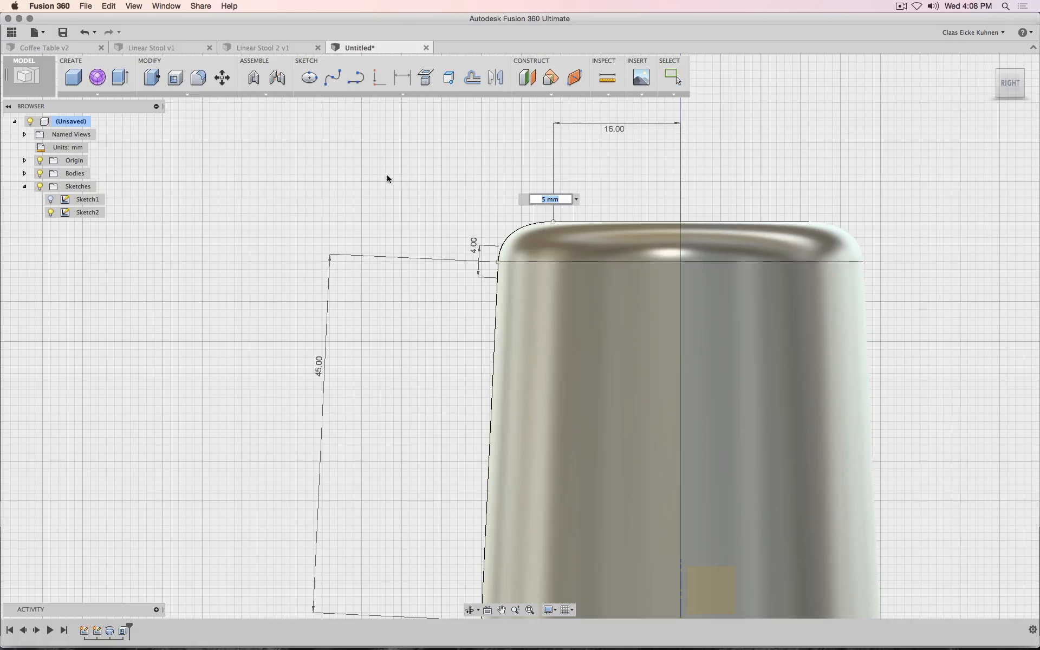
pyautogui.write('6')
pyautogui.press('Return')
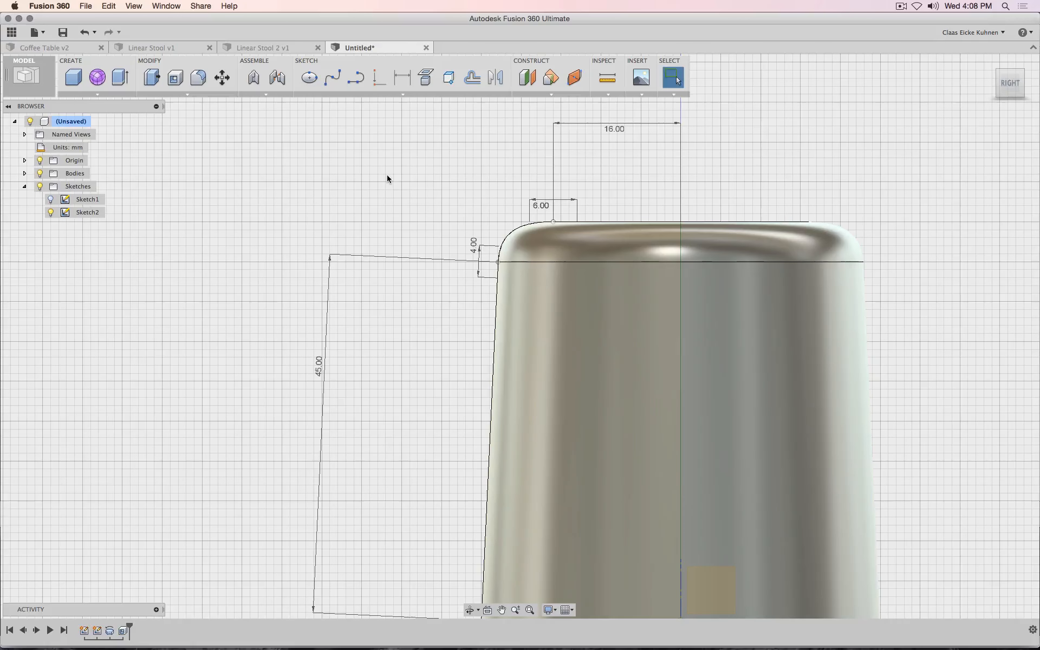
pyautogui.doubleClick(544, 206)
pyautogui.write('8')
pyautogui.press('Return')
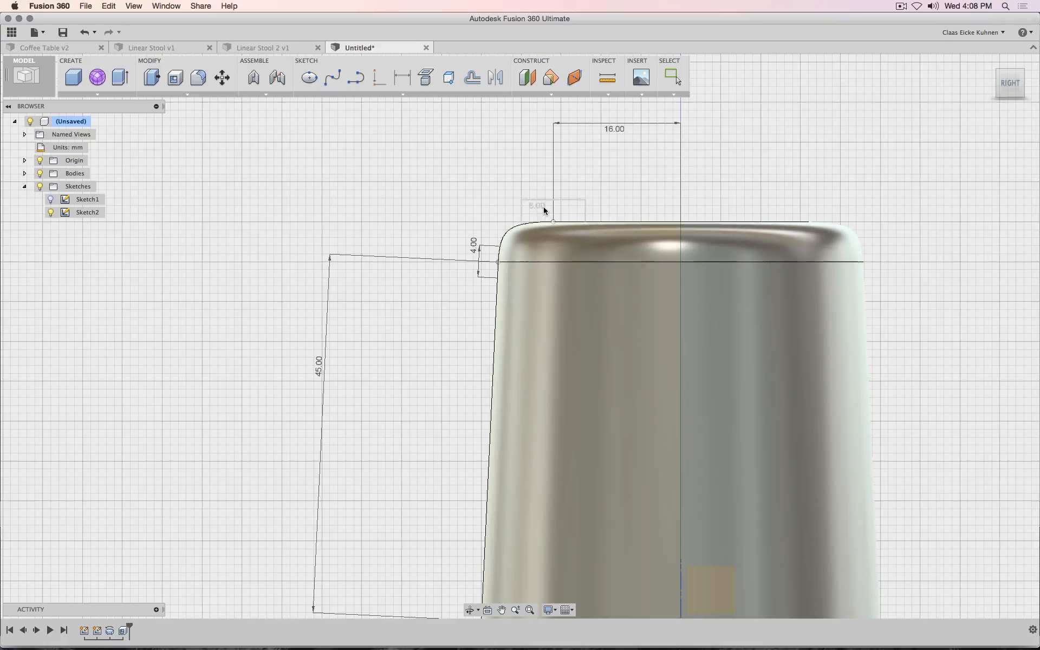
# - Try 1 mm for the top-edge tangent handle's dimension and set it back to 8 mm
pyautogui.doubleClick(544, 206)
pyautogui.write('1')
pyautogui.press('Return')
pyautogui.doubleClick(547, 207)
pyautogui.write('8')
pyautogui.press('Return')
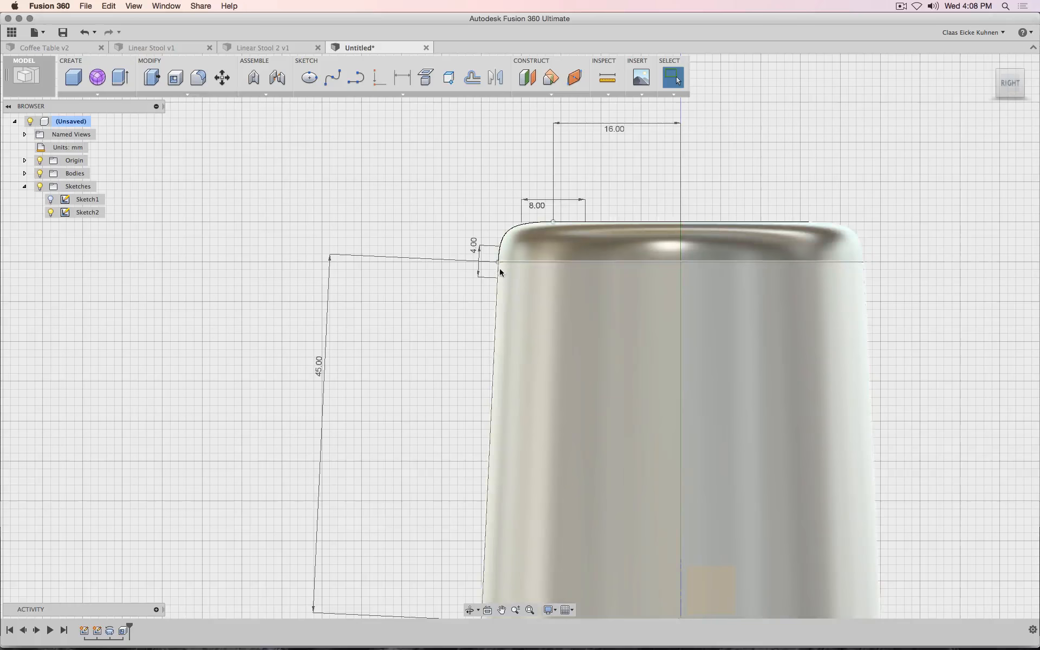
# - Nudge the corner spline's lower endpoint, where it meets the slanted wall line
pyautogui.moveTo(497, 264)
pyautogui.mouseDown()
pyautogui.moveTo(491, 259)
pyautogui.moveTo(531, 271)
pyautogui.moveTo(420, 282)
pyautogui.moveTo(499, 282)
pyautogui.mouseUp()
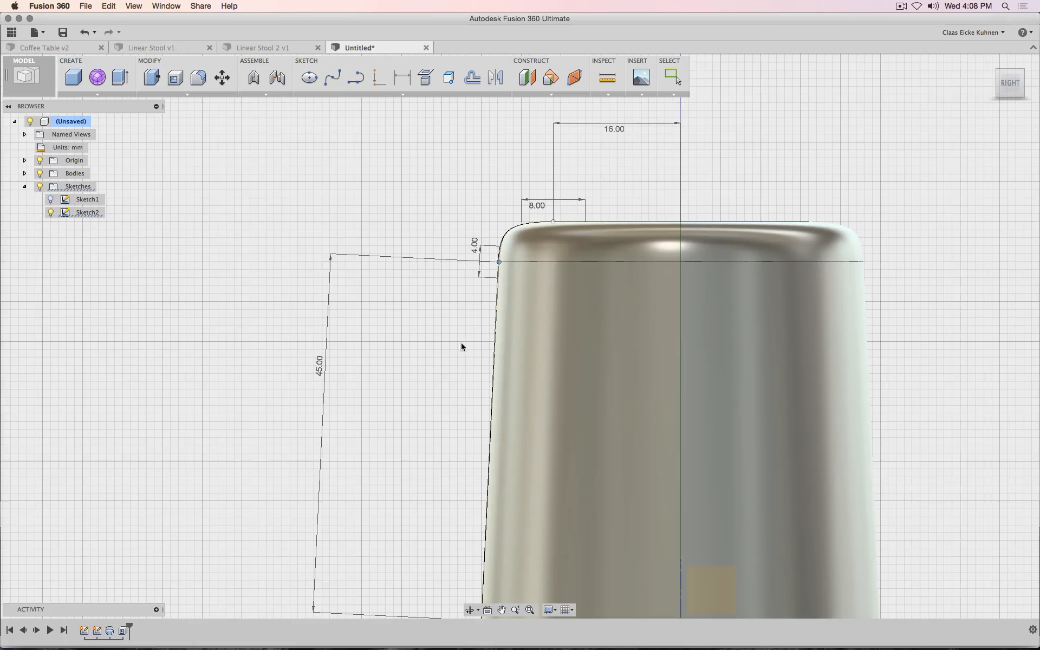
pyautogui.scroll(-1, 461, 344)
pyautogui.moveTo(445, 342); pyautogui.dragTo(405, 312, button='middle')
pyautogui.scroll(-4, 407, 313)
pyautogui.scroll(2, 424, 312)
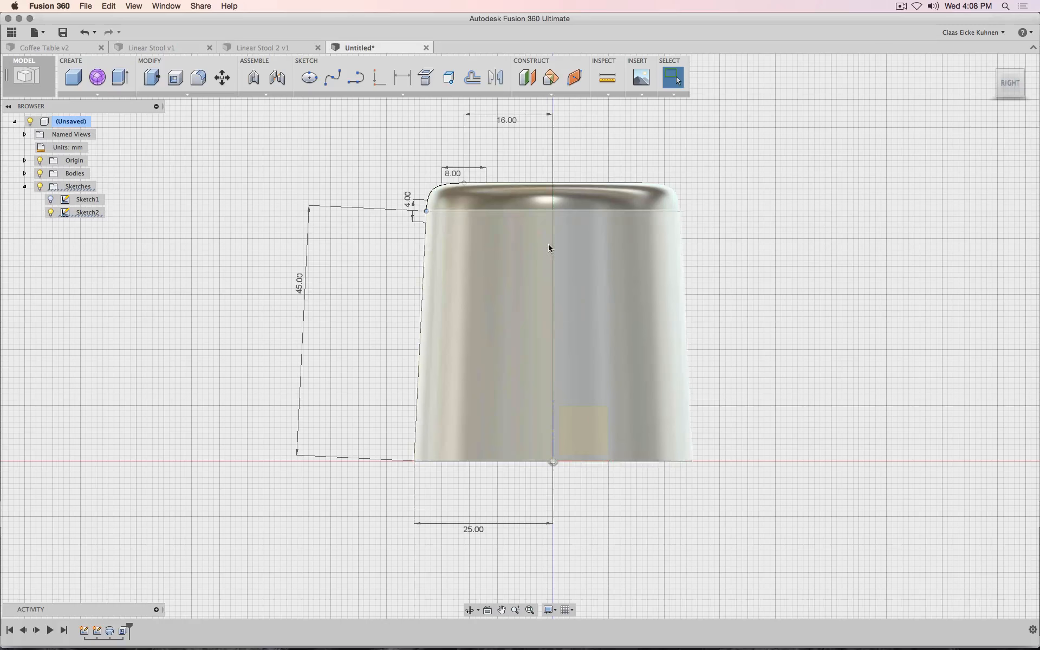
# - Edit the profile sketch Sketch2 and add a 50 mm height dimension to its vertical axis line
pyautogui.rightClick(85, 213)
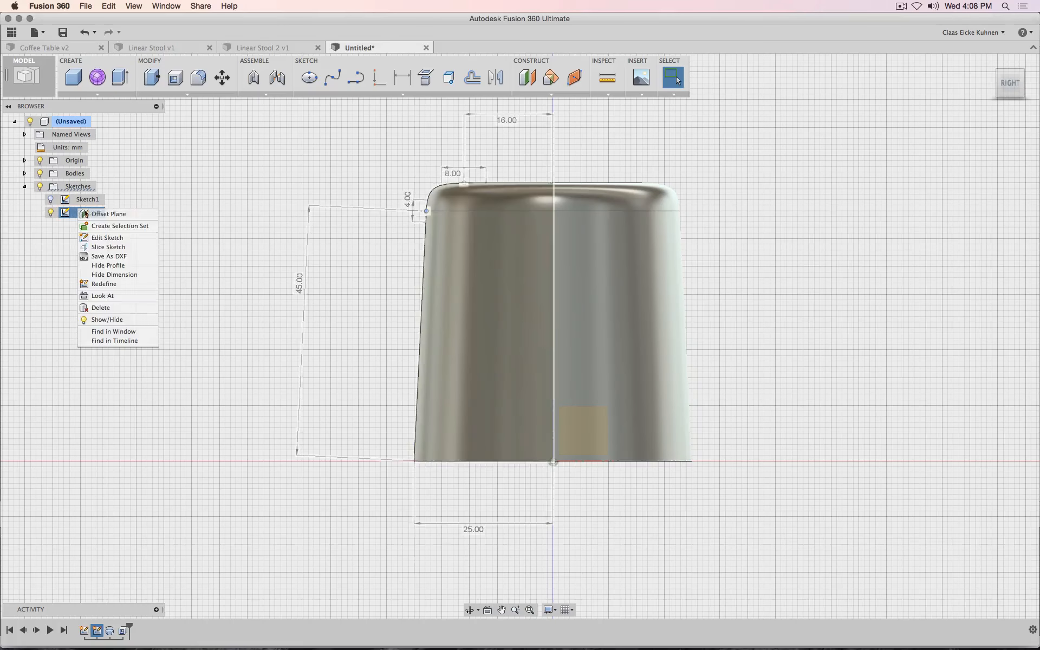
pyautogui.click(106, 239)
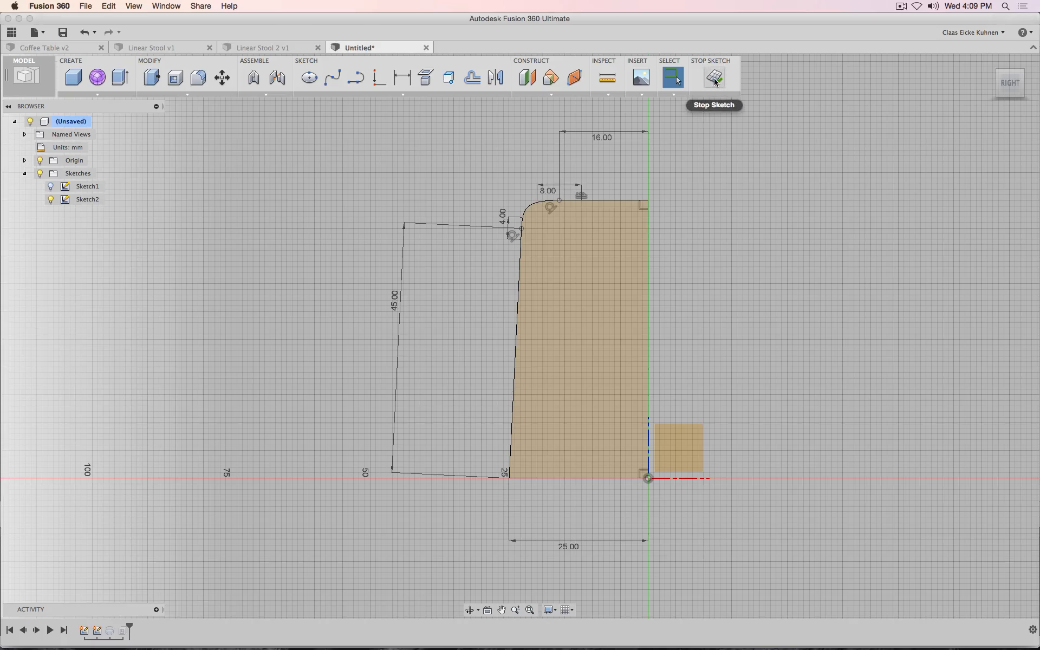
pyautogui.rightClick(648, 266)
pyautogui.click(651, 325)
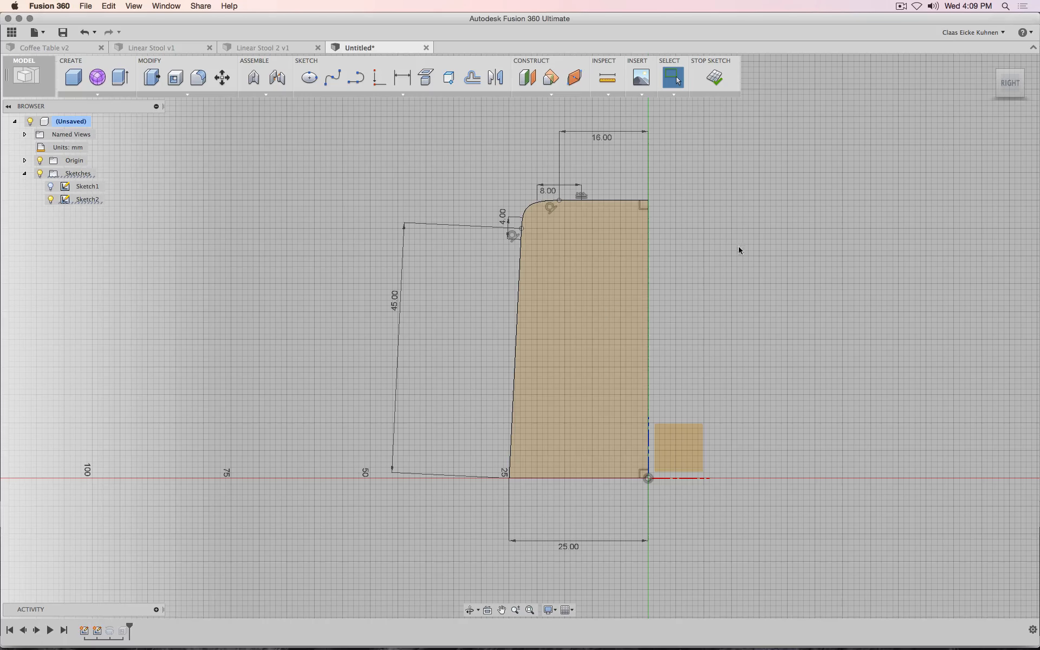
pyautogui.click(402, 77)
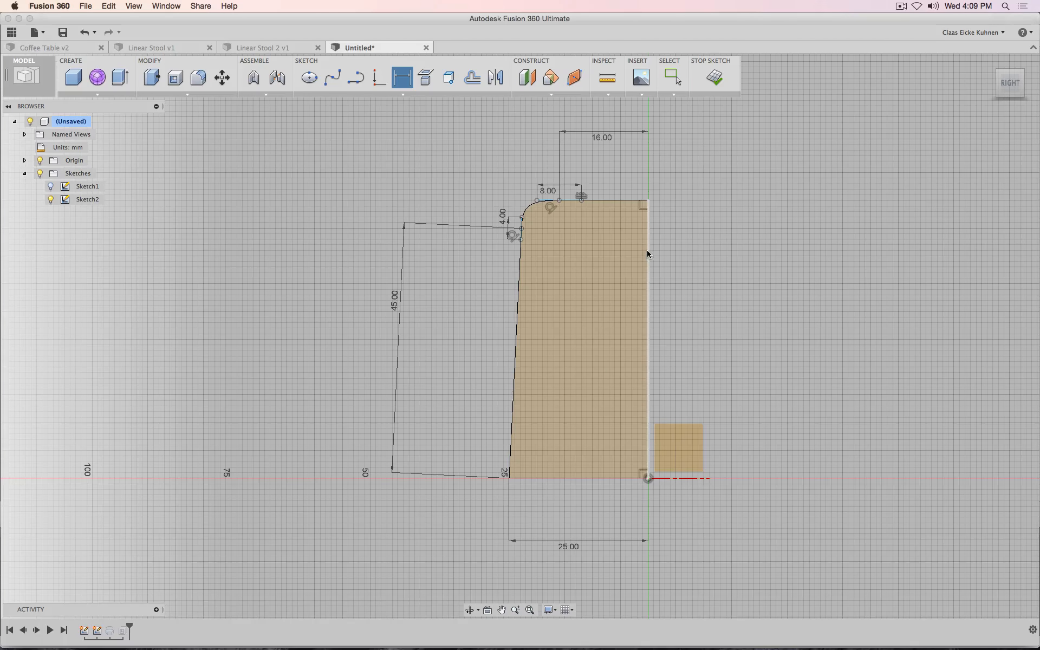
pyautogui.click(647, 249)
pyautogui.click(791, 269)
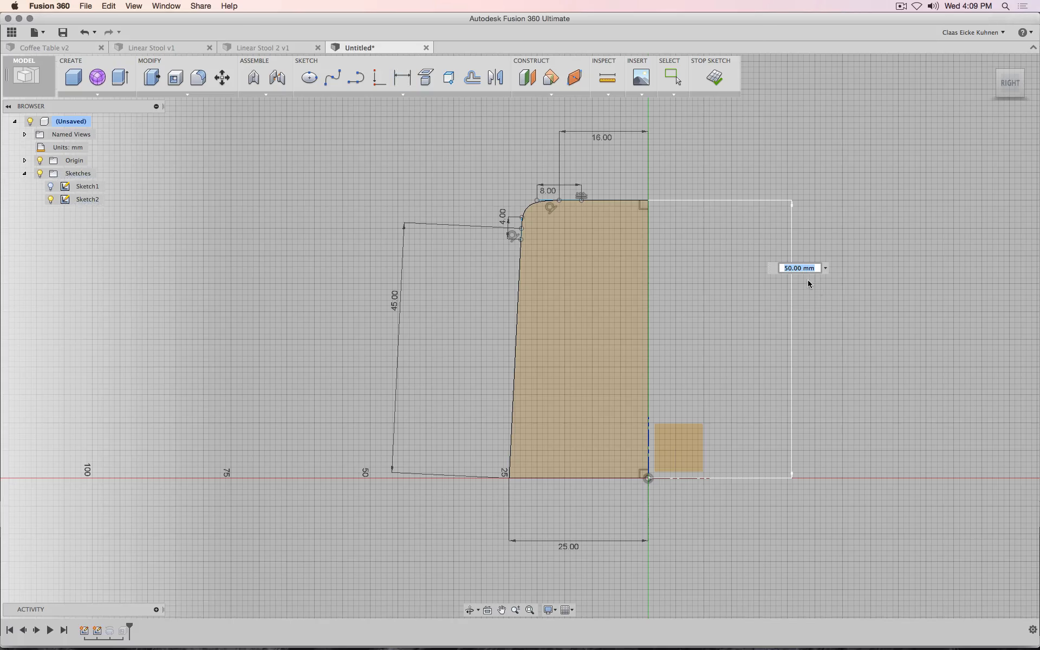
pyautogui.press('Return')
# - Set the dimension between the axis and the spline's top endpoint to 10 mm, and change it to 20 mm
pyautogui.click(593, 139)
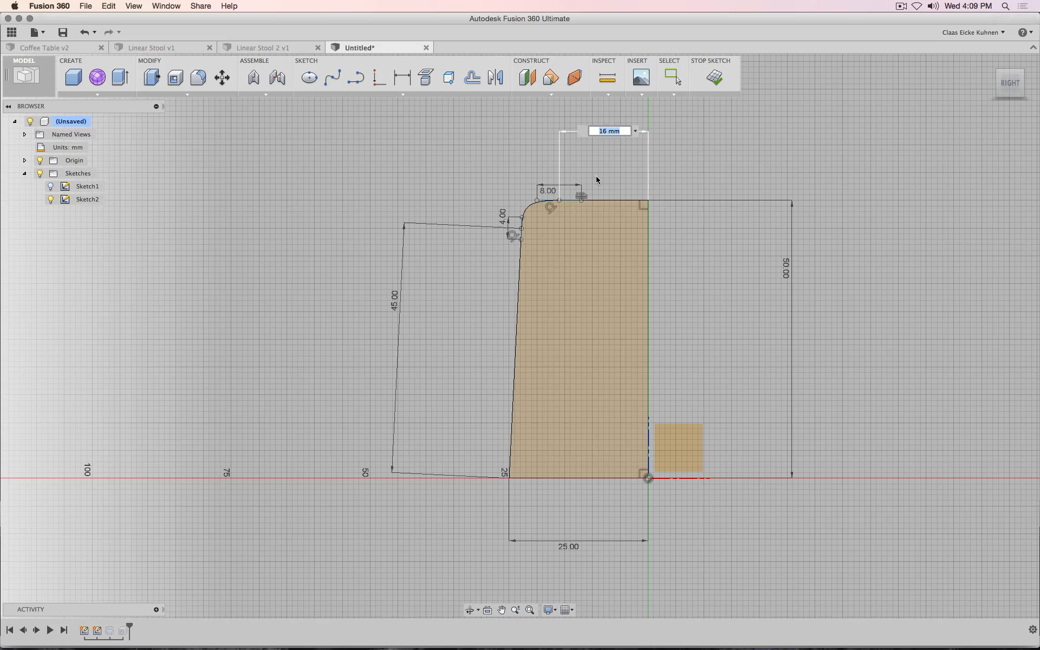
pyautogui.write('15')
pyautogui.press('Return')
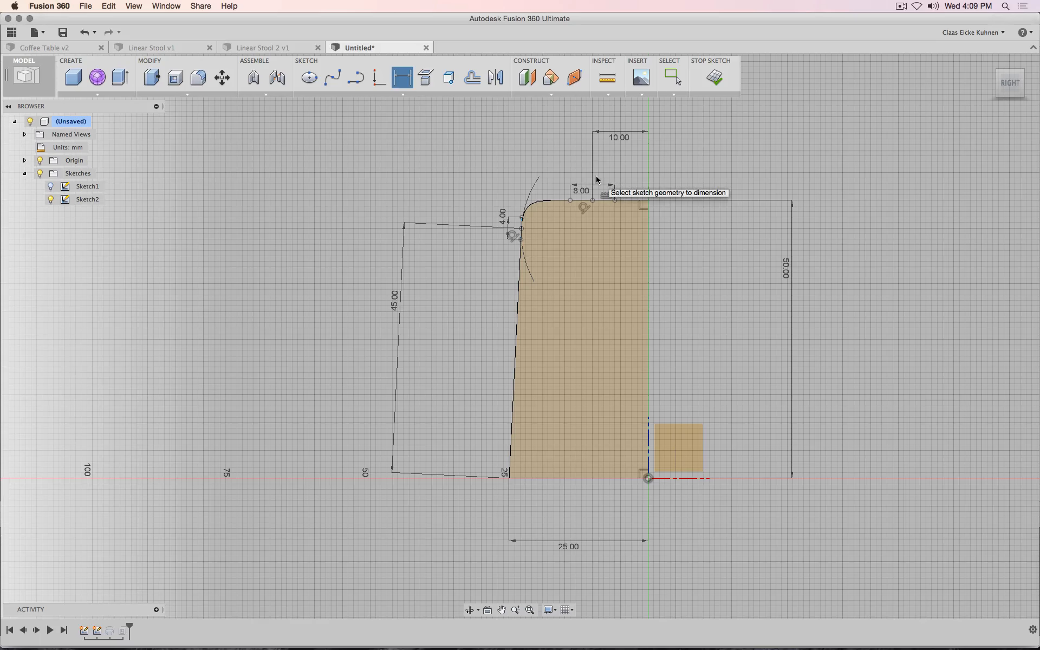
pyautogui.press('Escape')
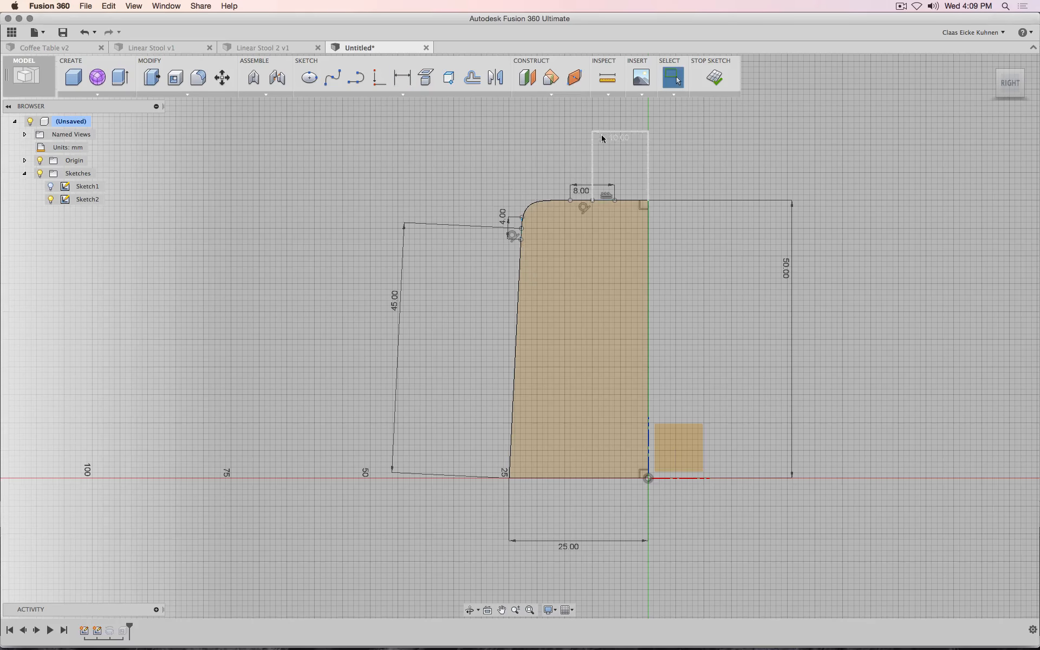
pyautogui.doubleClick(613, 137)
pyautogui.press('Return')
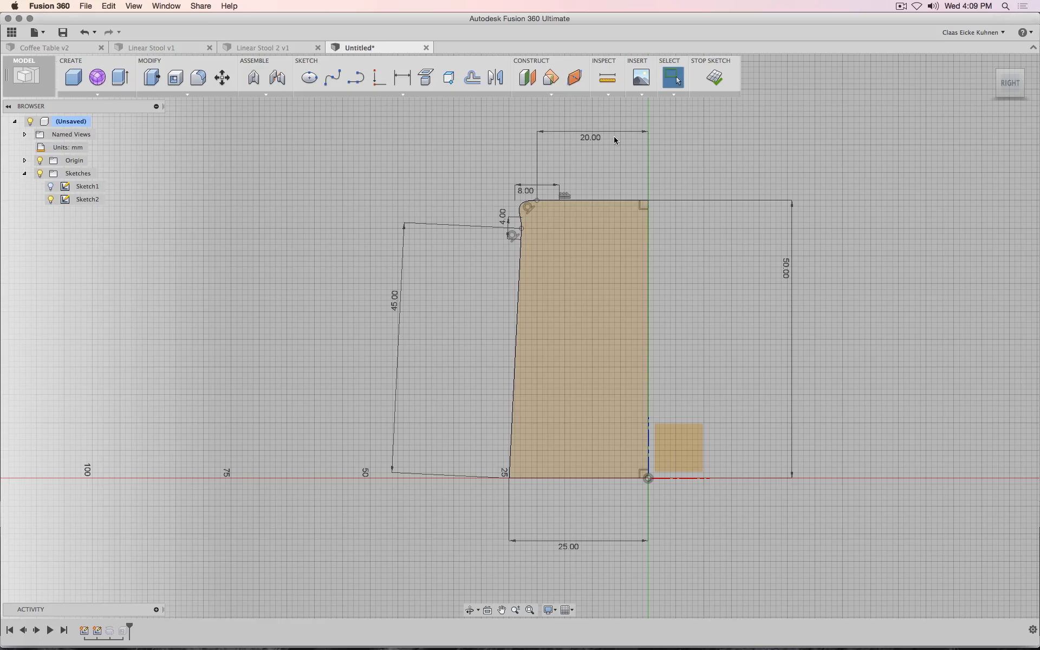
# - Set the dimension between the axis and the spline's top endpoint to 16 mm
pyautogui.doubleClick(590, 138)
pyautogui.write('16')
pyautogui.press('Return')
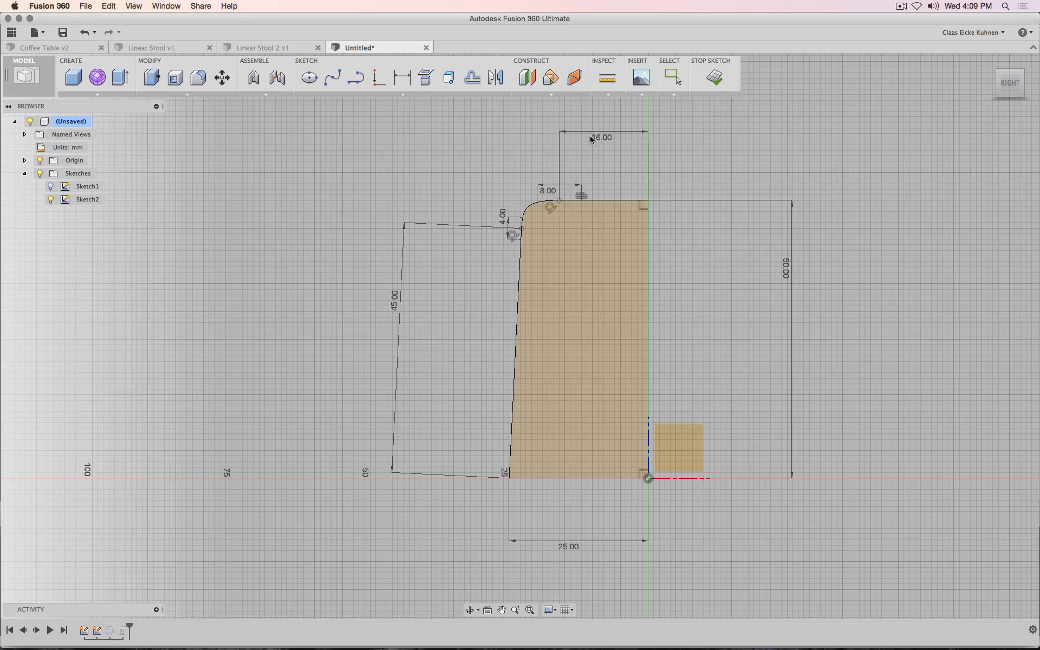
# - Try 40 mm and 60 mm for the profile's overall height dimension, and set it back to 50 mm
pyautogui.doubleClick(785, 270)
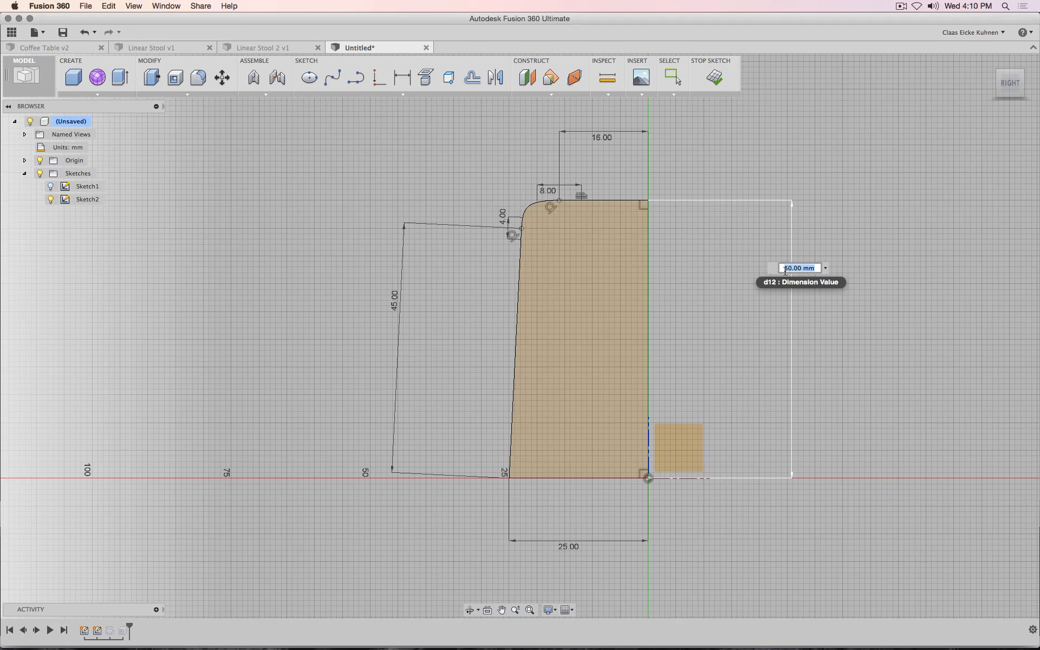
pyautogui.write('40')
pyautogui.press('Return')
pyautogui.doubleClick(788, 320)
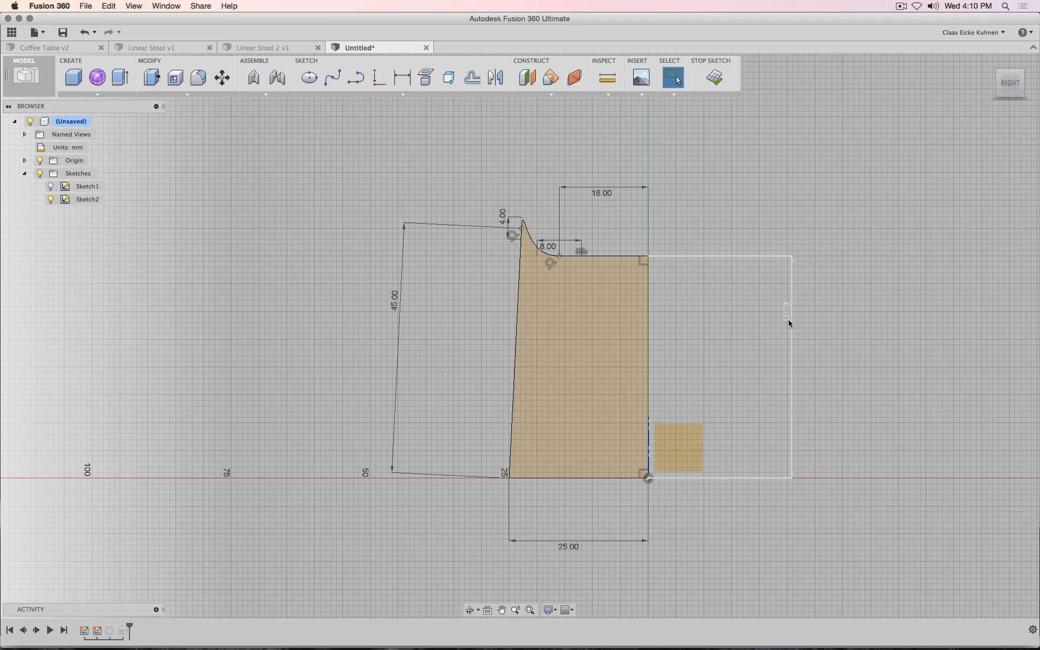
pyautogui.write('60')
pyautogui.press('Return')
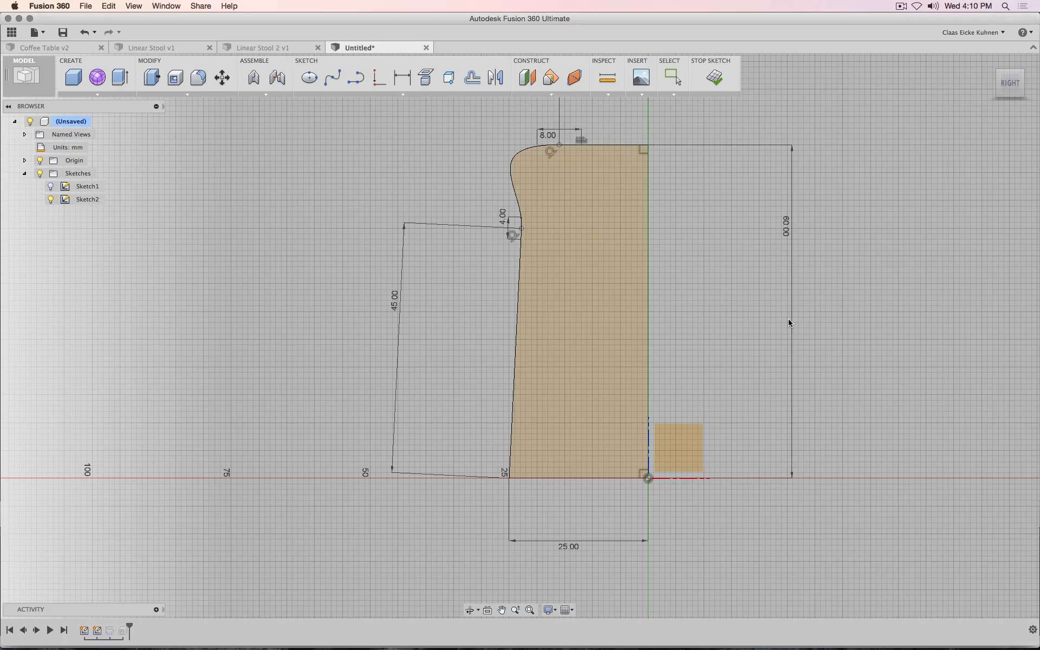
pyautogui.doubleClick(786, 234)
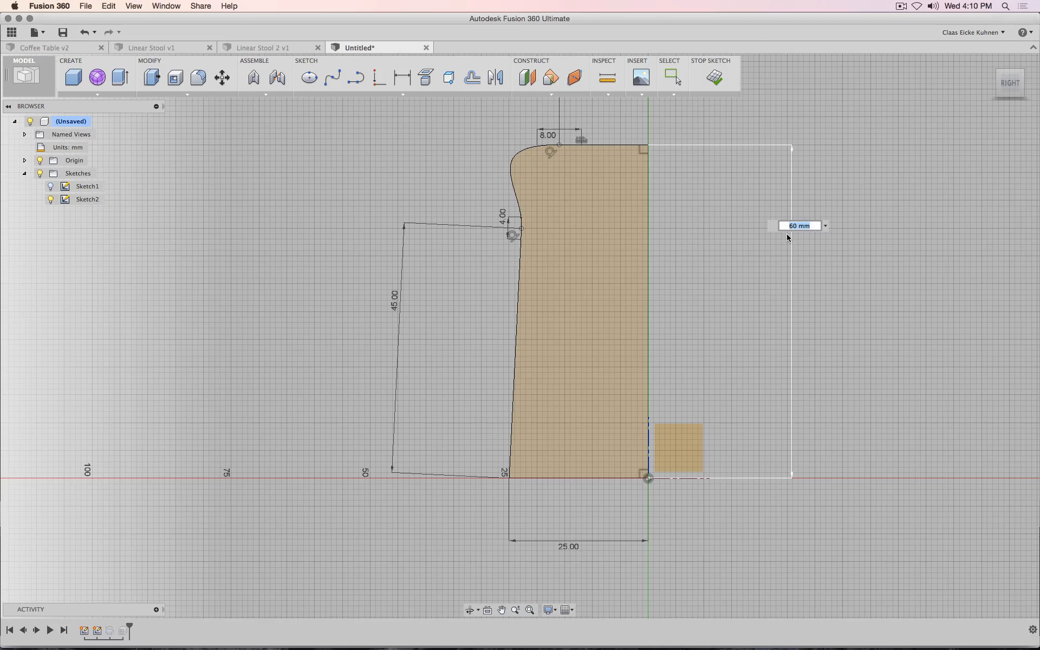
pyautogui.write('50')
pyautogui.press('Return')
# - Try 20 mm for the profile's base width dimension and set it back to 25 mm
pyautogui.doubleClick(571, 547)
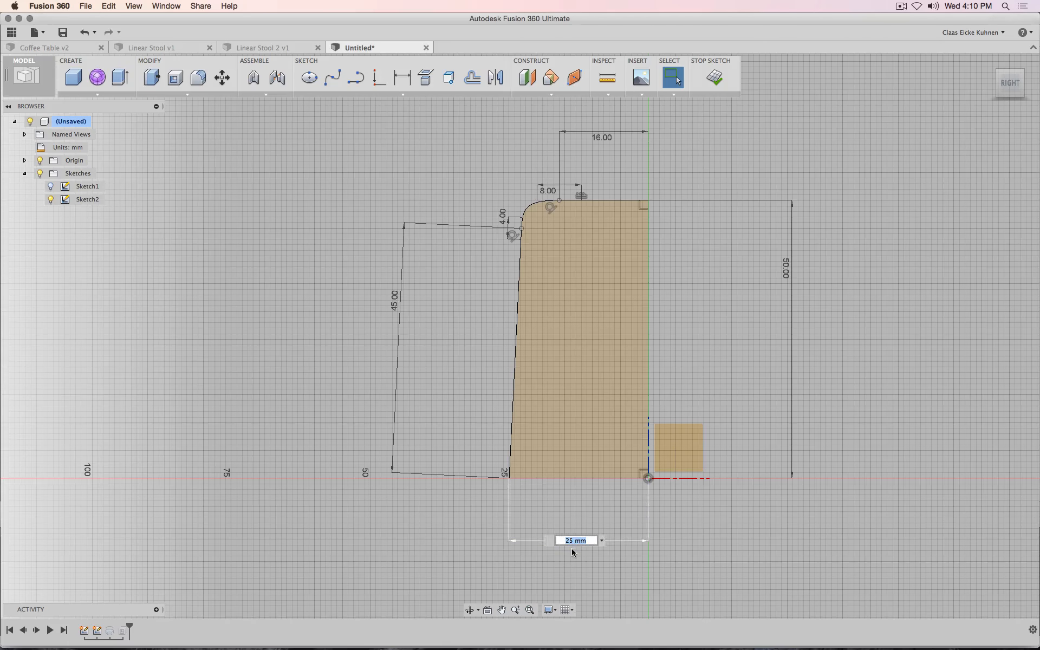
pyautogui.write('20')
pyautogui.press('Return')
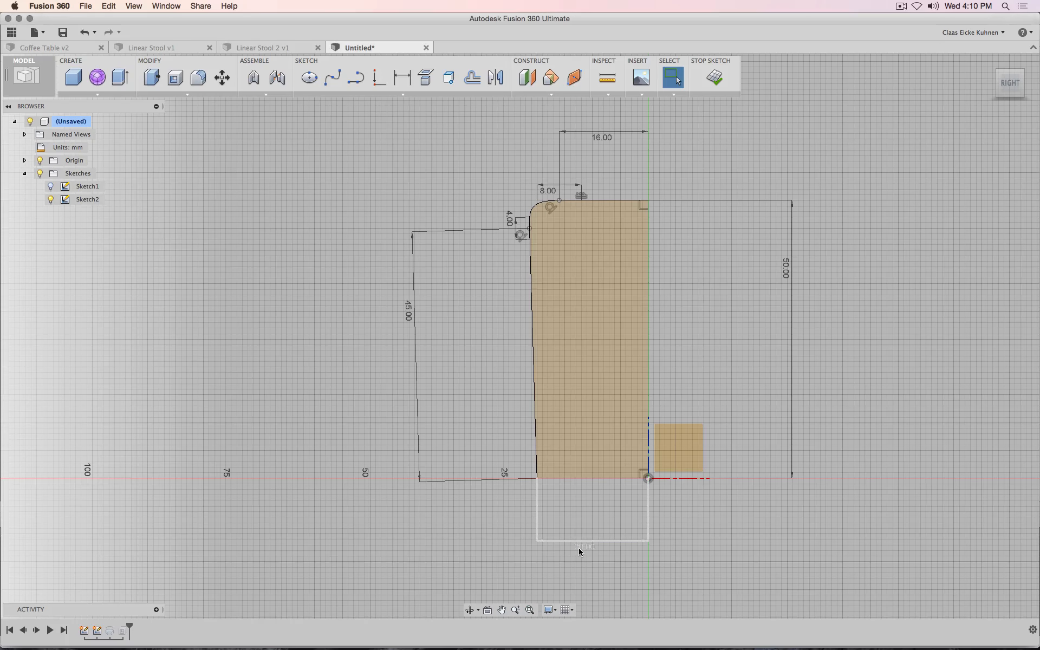
pyautogui.doubleClick(579, 548)
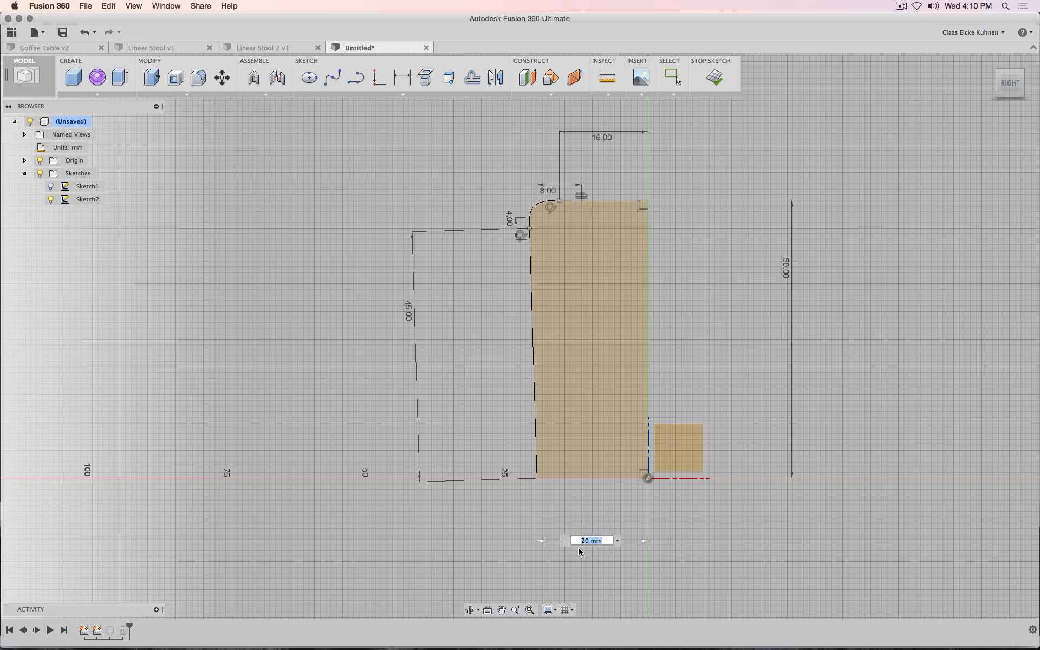
pyautogui.write('25')
pyautogui.press('Return')
pyautogui.press('Escape')
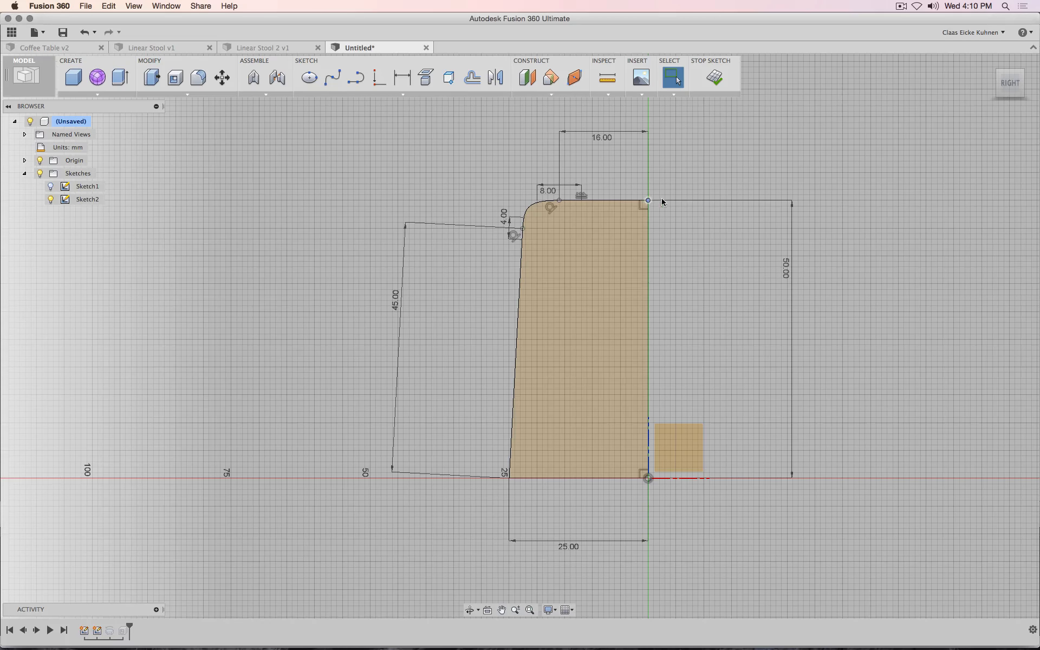
# - Toggle Fix/UnFix on the vertical axis line, and start and cancel a Move
pyautogui.click(649, 242)
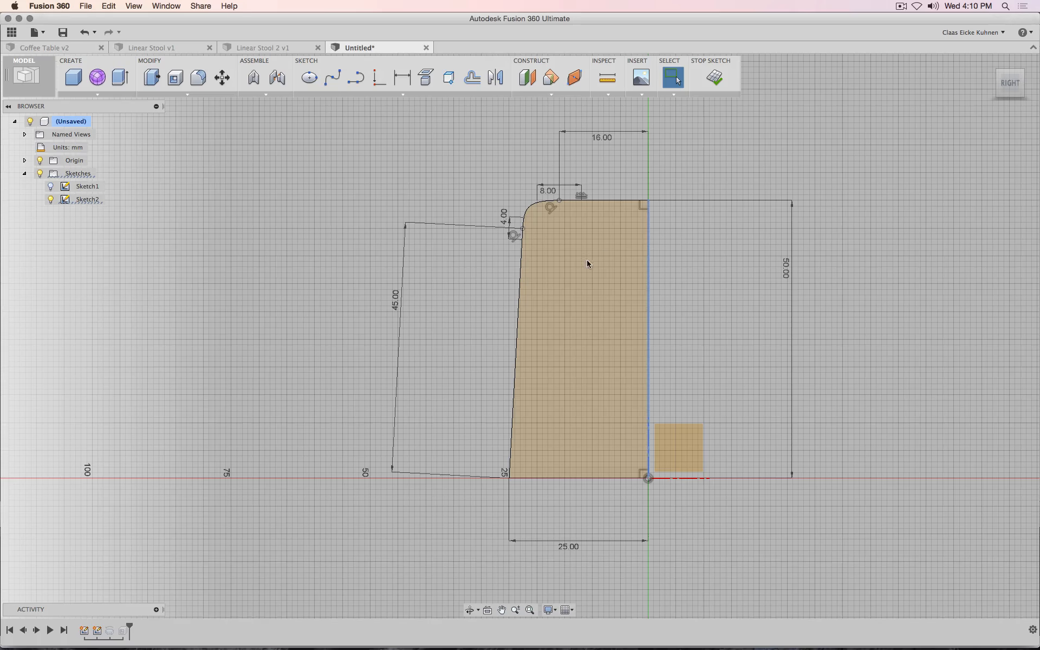
pyautogui.rightClick(648, 269)
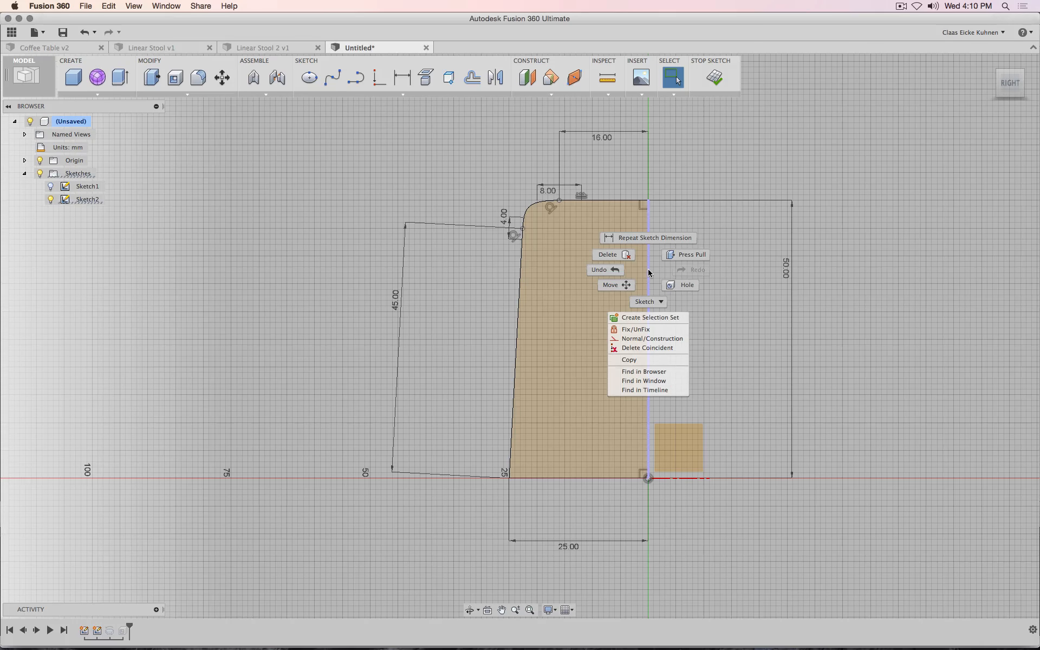
pyautogui.click(650, 330)
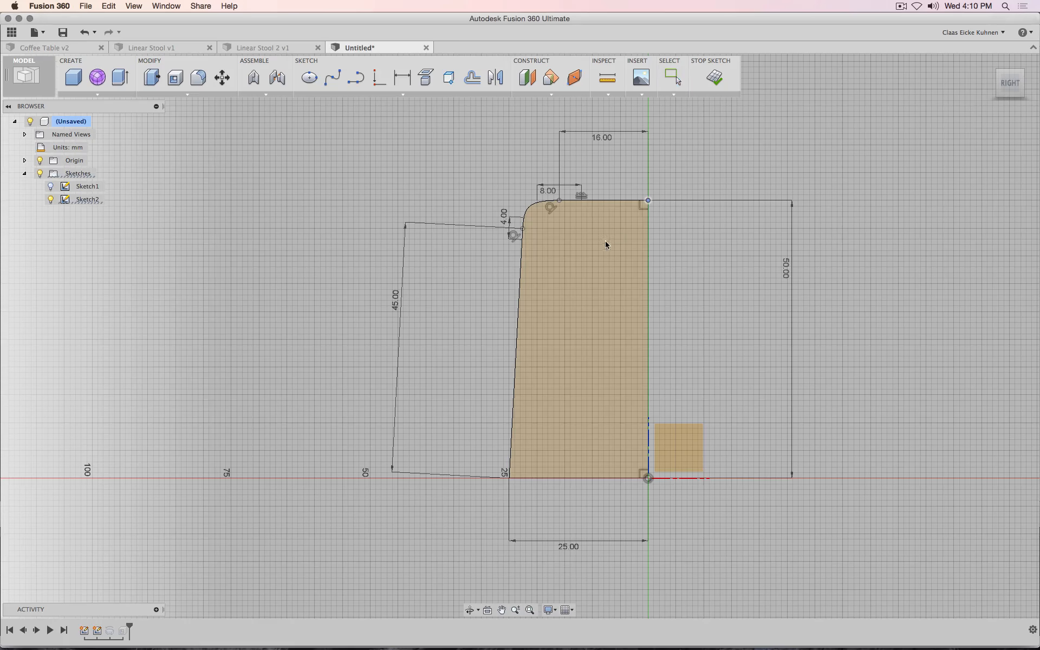
pyautogui.click(646, 245)
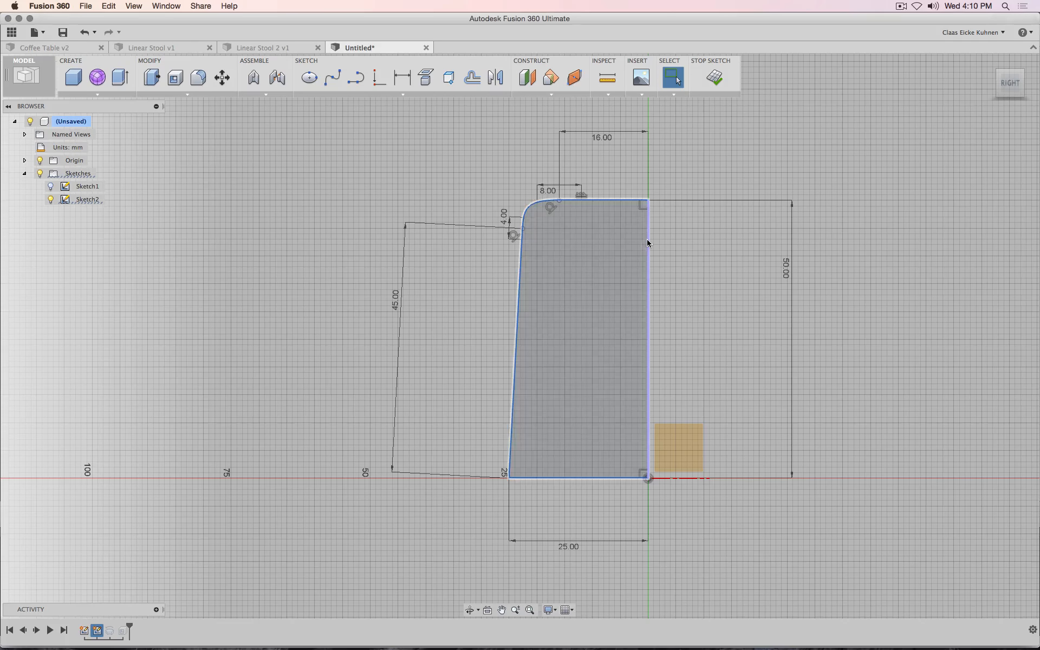
pyautogui.click(647, 239)
pyautogui.press('m')
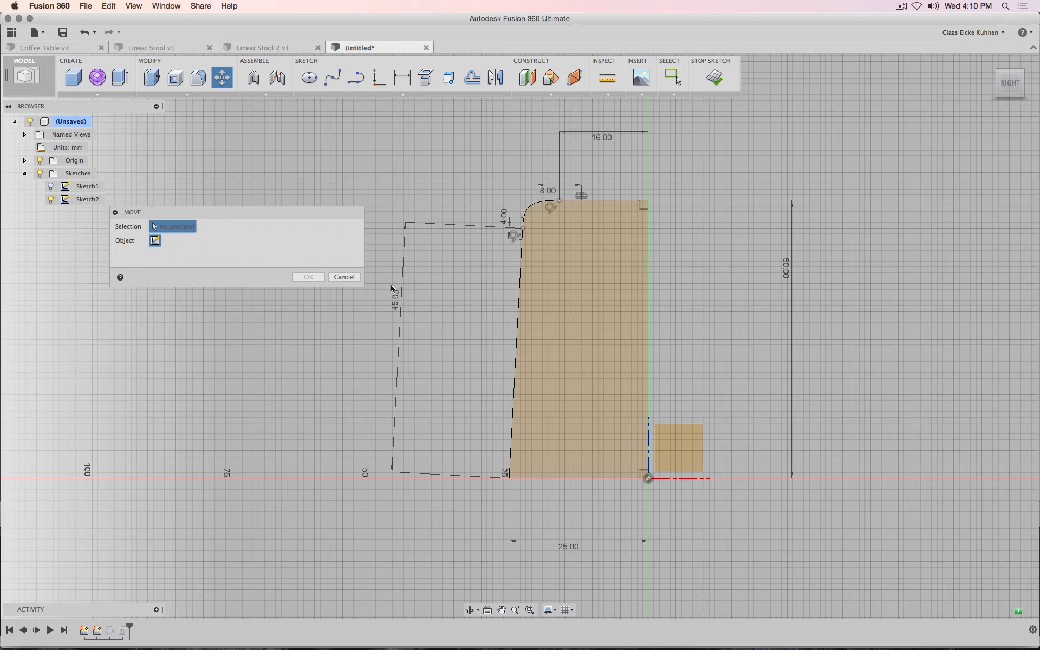
pyautogui.press('Escape')
# - Toggle the axis line's Fix/UnFix state again and try to move the line horizontally away from the profile
pyautogui.rightClick(648, 246)
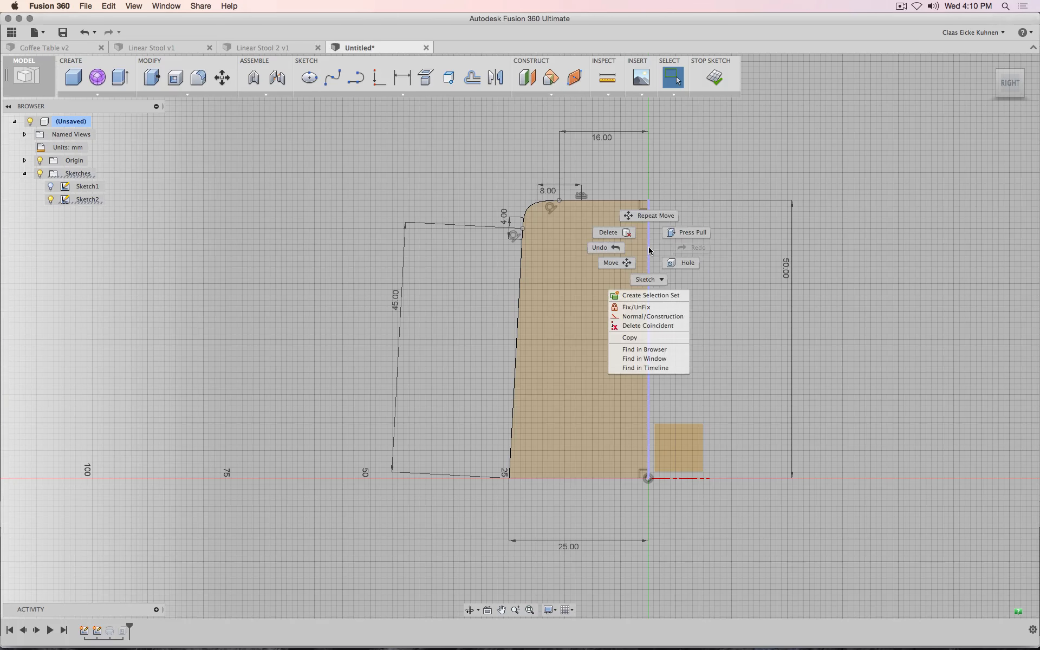
pyautogui.click(649, 308)
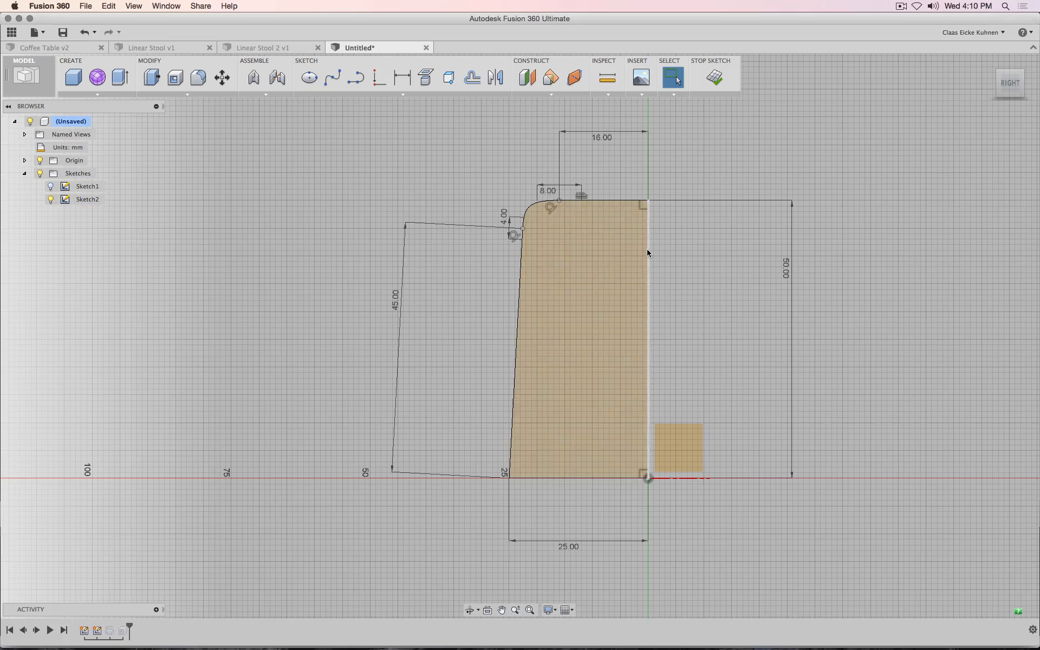
pyautogui.click(222, 77)
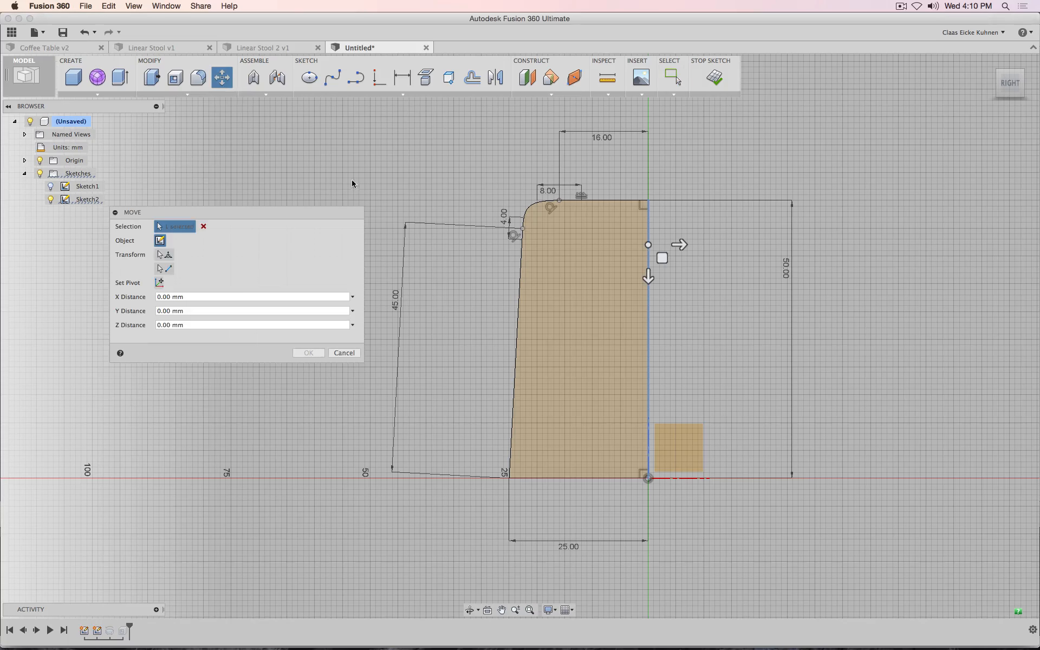
pyautogui.moveTo(682, 247)
pyautogui.mouseDown()
pyautogui.moveTo(650, 244)
pyautogui.moveTo(734, 244)
pyautogui.moveTo(712, 245)
pyautogui.mouseUp()
pyautogui.click(345, 352)
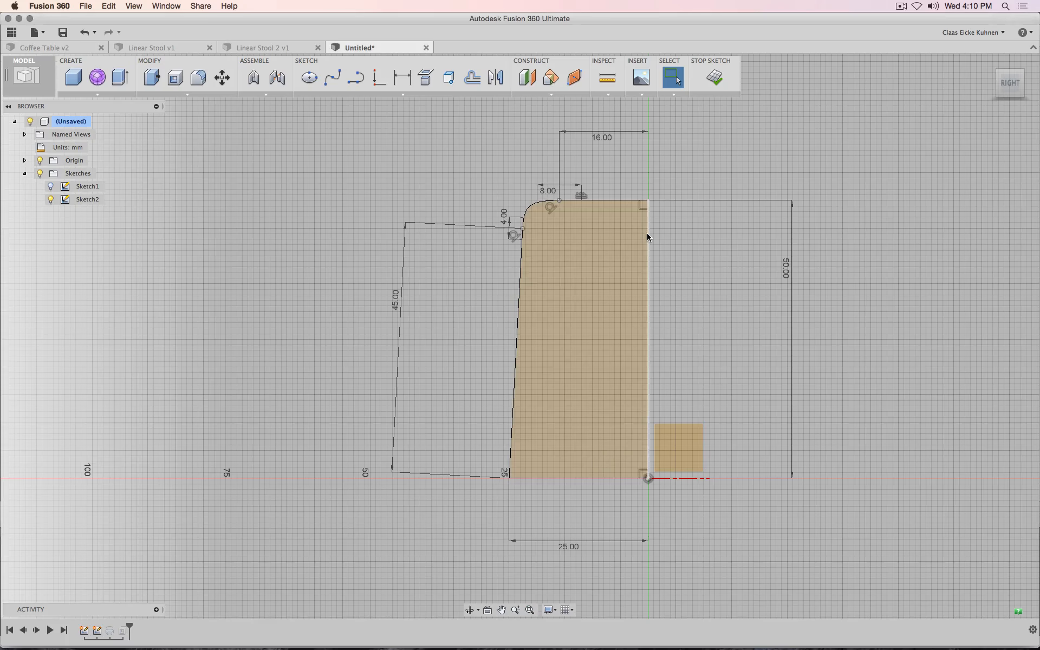
# - Delete the axis line's coincident constraints, try to pull the line into the profile, and undo the last change
pyautogui.rightClick(648, 236)
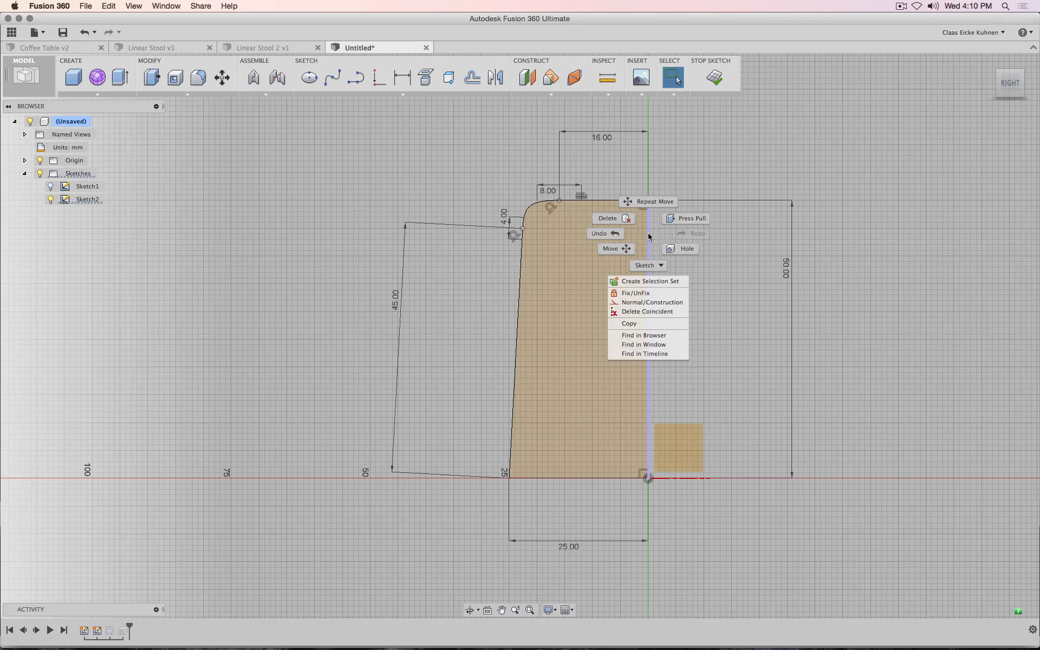
pyautogui.click(658, 312)
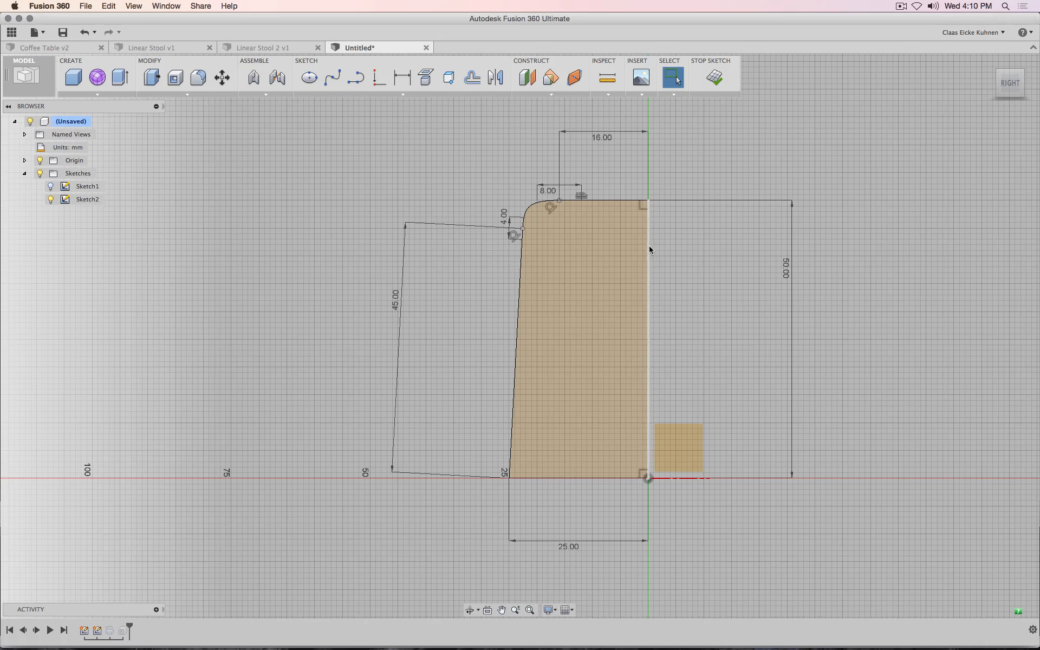
pyautogui.moveTo(649, 246); pyautogui.dragTo(617, 248)
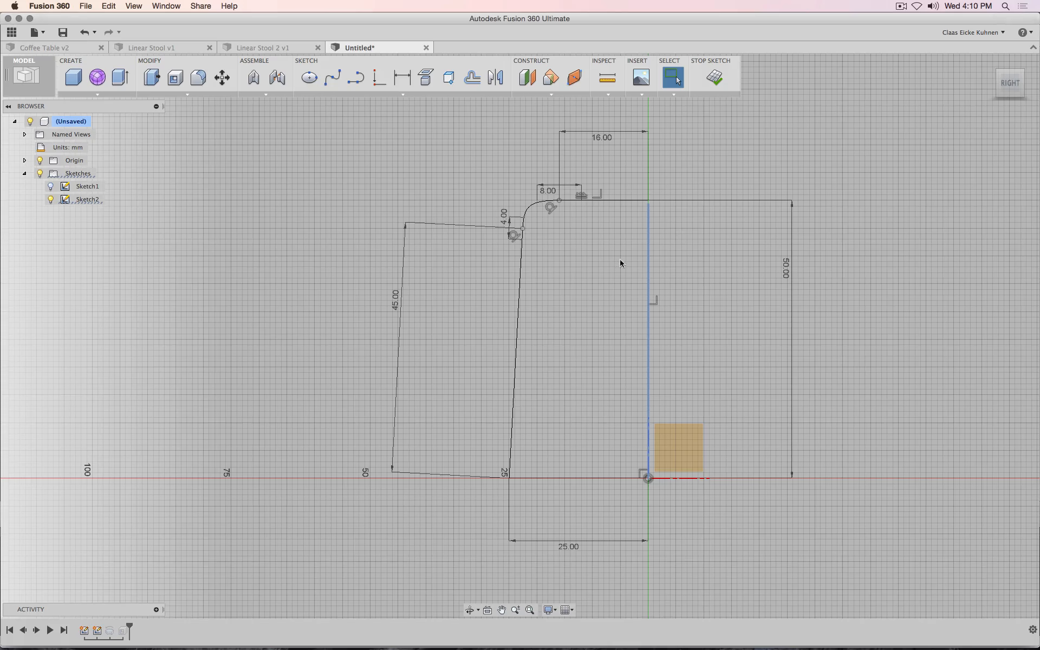
pyautogui.press('super+z')
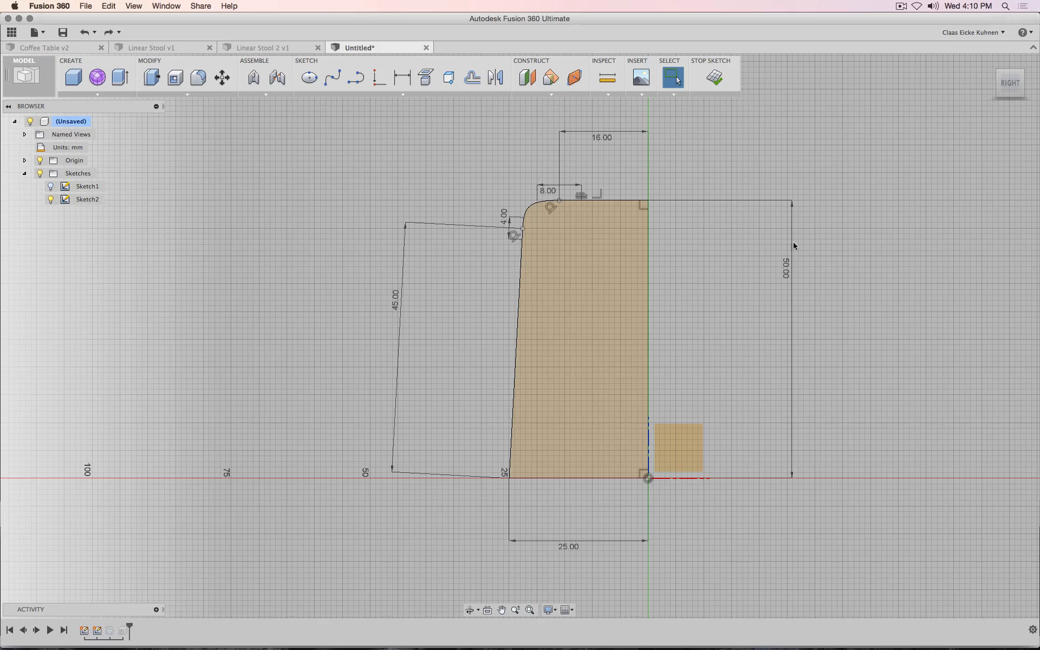
# - Re-enter 50 mm for the existing height dimension beside the vertical axis line
pyautogui.press('d')
pyautogui.click(790, 270)
pyautogui.click(790, 267)
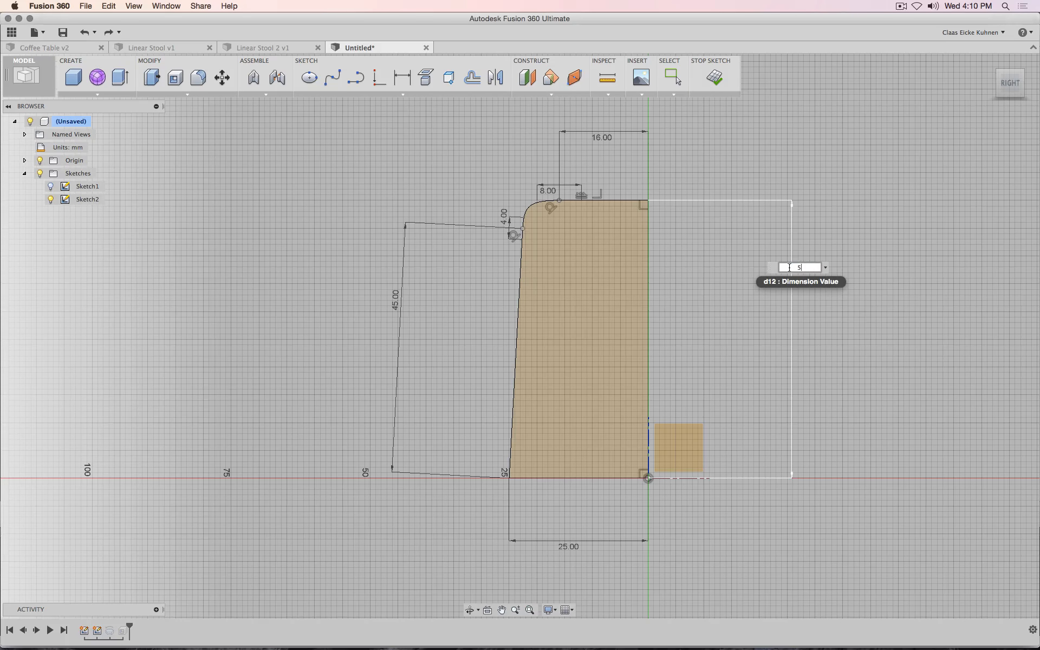
pyautogui.write('50')
pyautogui.press('Return')
pyautogui.press('Escape')
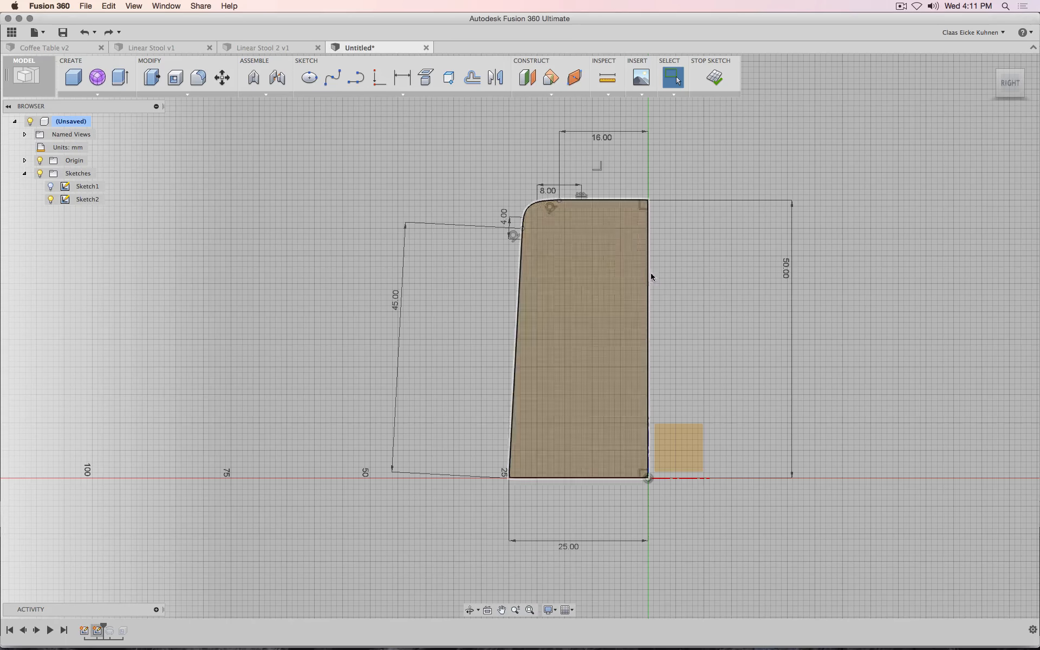
# - Delete the profile's vertical axis line together with its height dimension
pyautogui.click(649, 249)
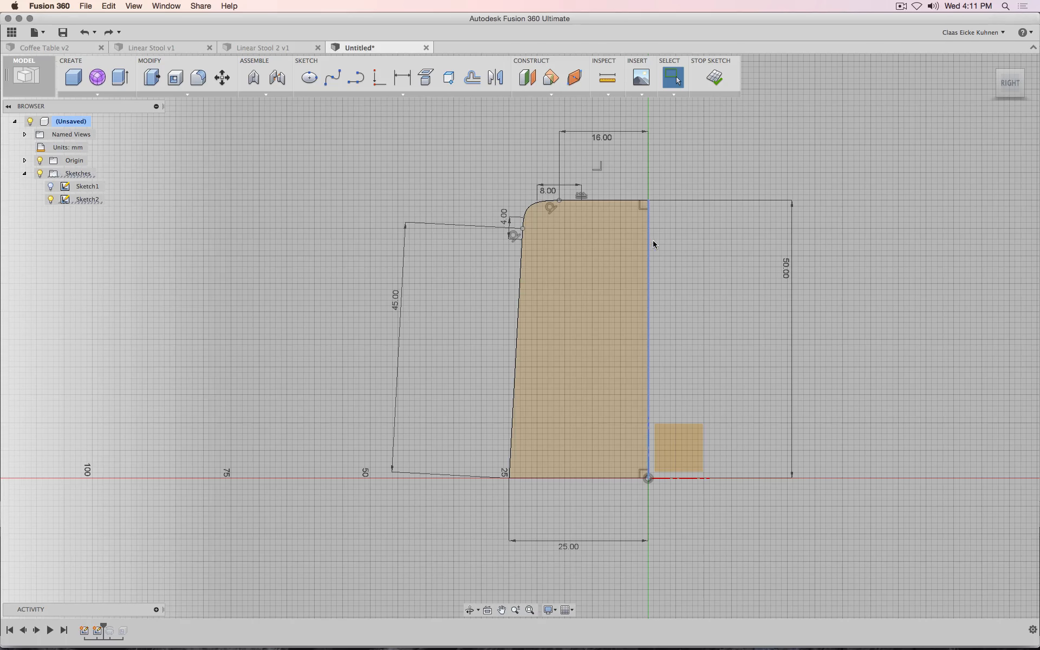
pyautogui.press('Delete')
pyautogui.doubleClick(689, 201)
pyautogui.press('Delete')
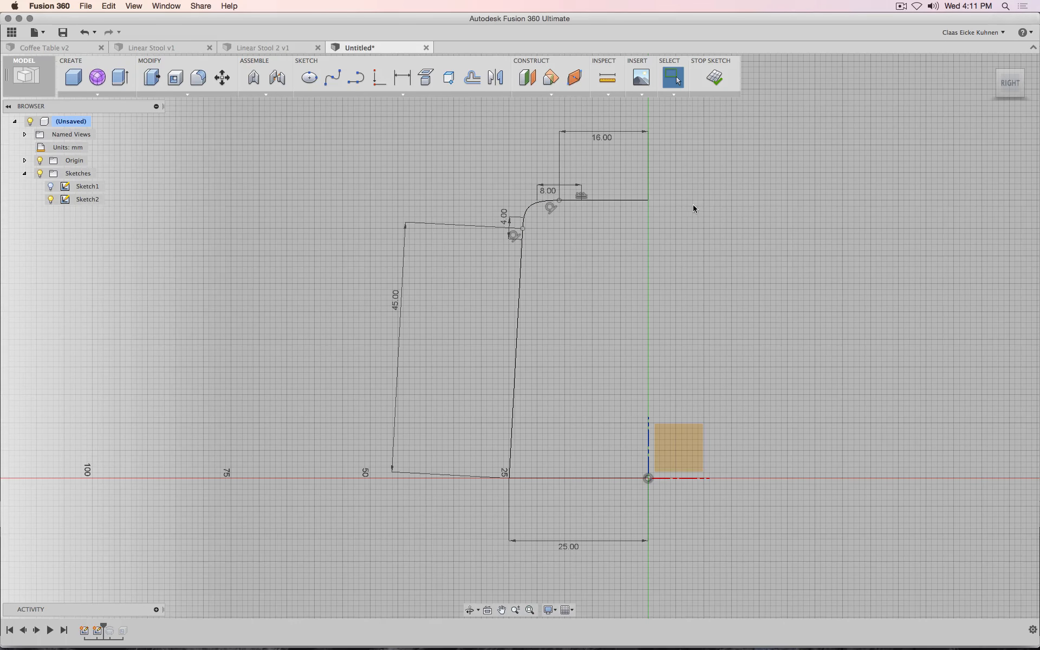
# - Redraw the vertical axis line from the origin to the inner endpoint of the profile's top edge
pyautogui.click(355, 77)
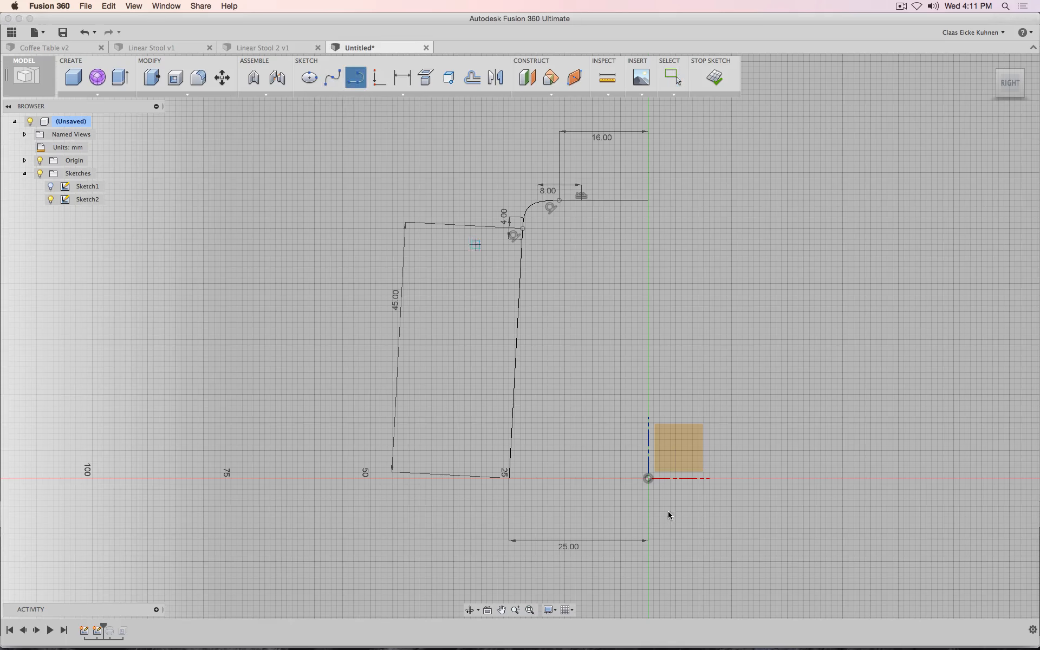
pyautogui.click(648, 479)
pyautogui.click(648, 201)
pyautogui.press('Escape')
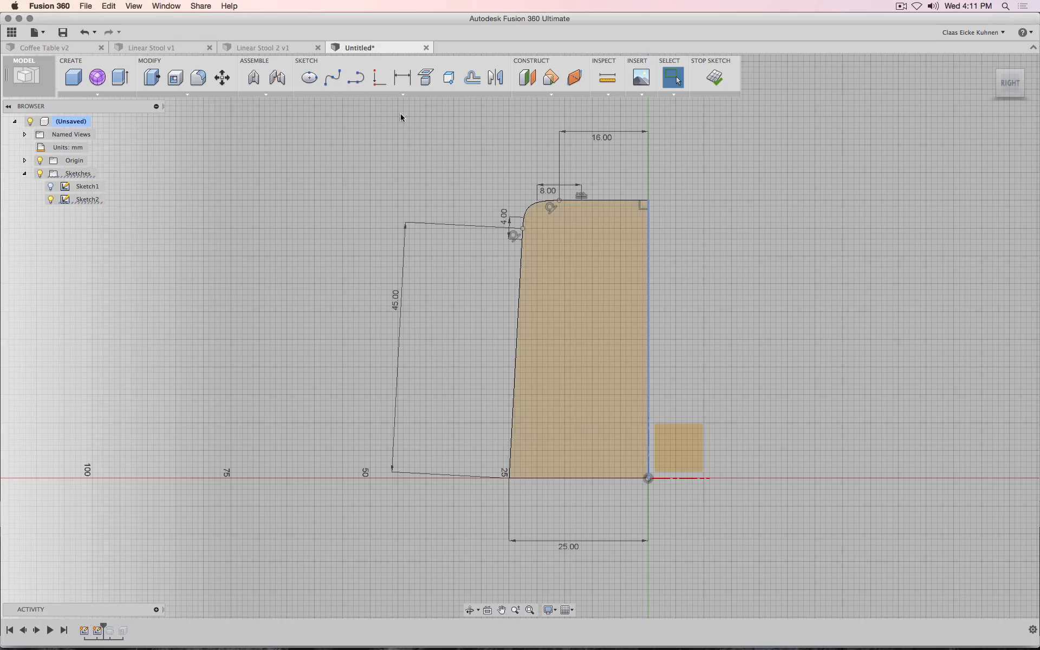
# - Try to move the redrawn axis line 13 mm horizontally away from the profile, and cancel the move
pyautogui.click(223, 80)
pyautogui.click(649, 248)
pyautogui.moveTo(681, 226); pyautogui.dragTo(755, 226)
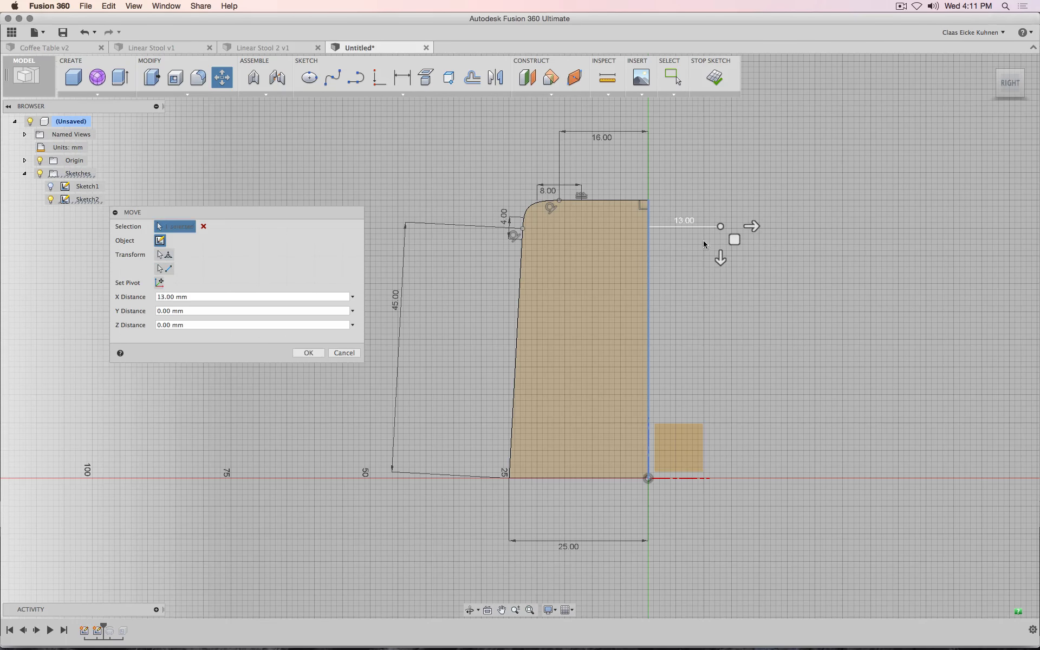
pyautogui.click(344, 352)
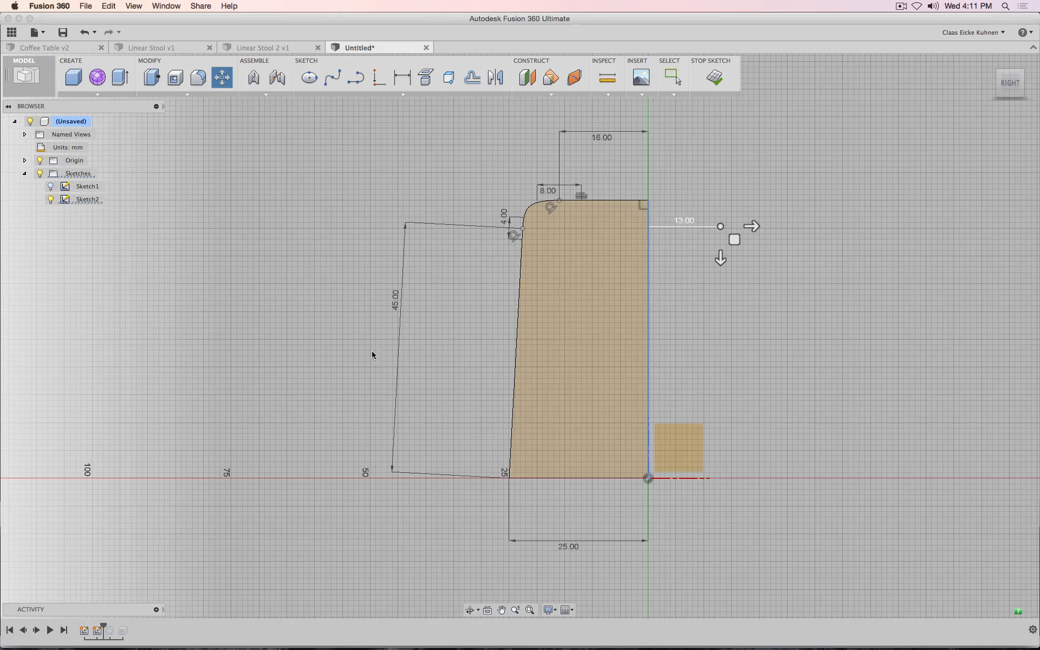
# - Add a 50 mm height dimension to the redrawn vertical axis line
pyautogui.click(410, 77)
pyautogui.click(647, 242)
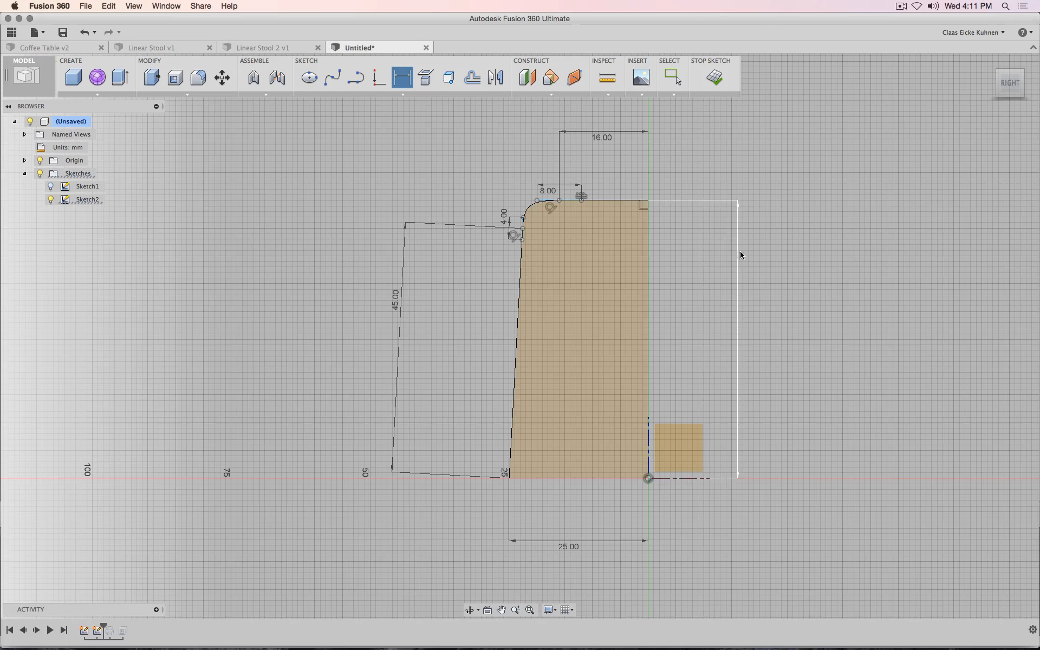
pyautogui.click(741, 254)
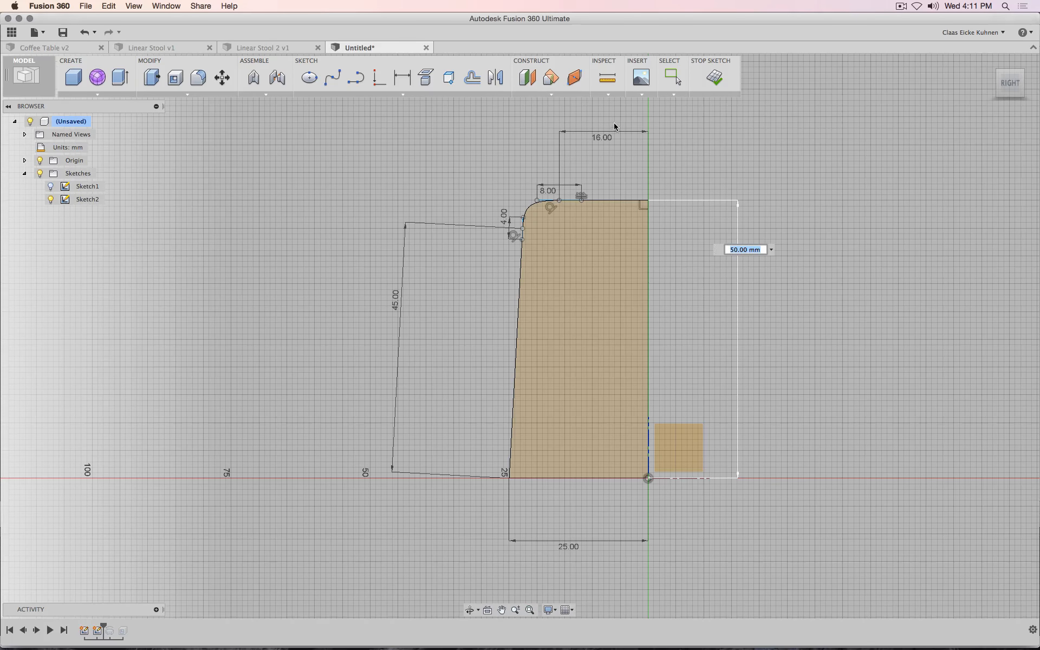
pyautogui.press('Return')
# - Try 15 mm for the dimension between the axis and the spline's top endpoint, and set it back to 16 mm
pyautogui.doubleClick(600, 138)
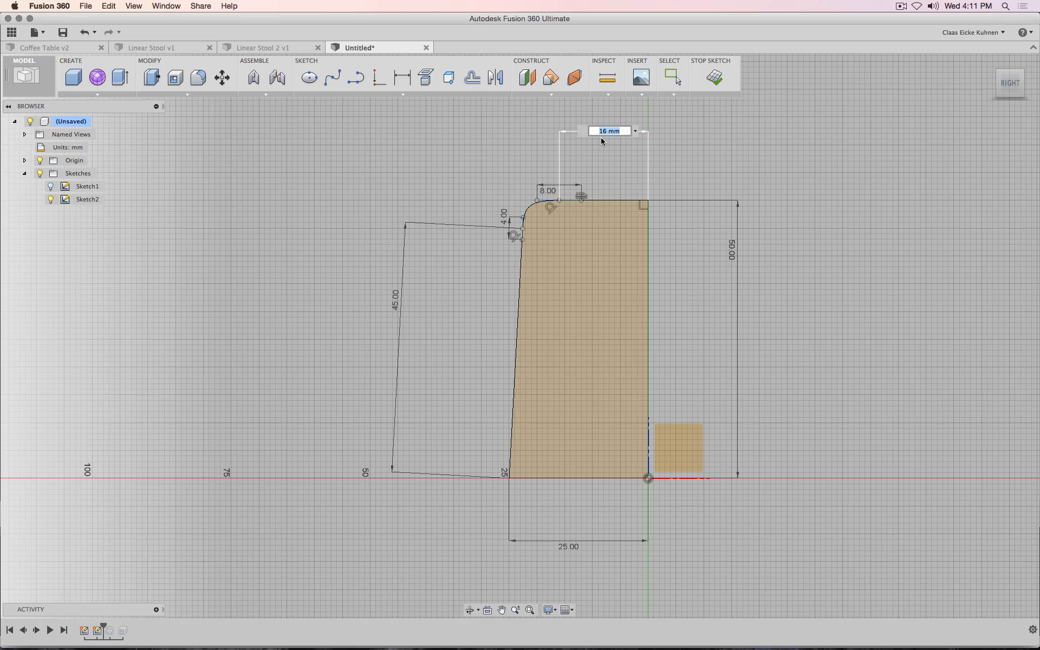
pyautogui.write('15')
pyautogui.press('Return')
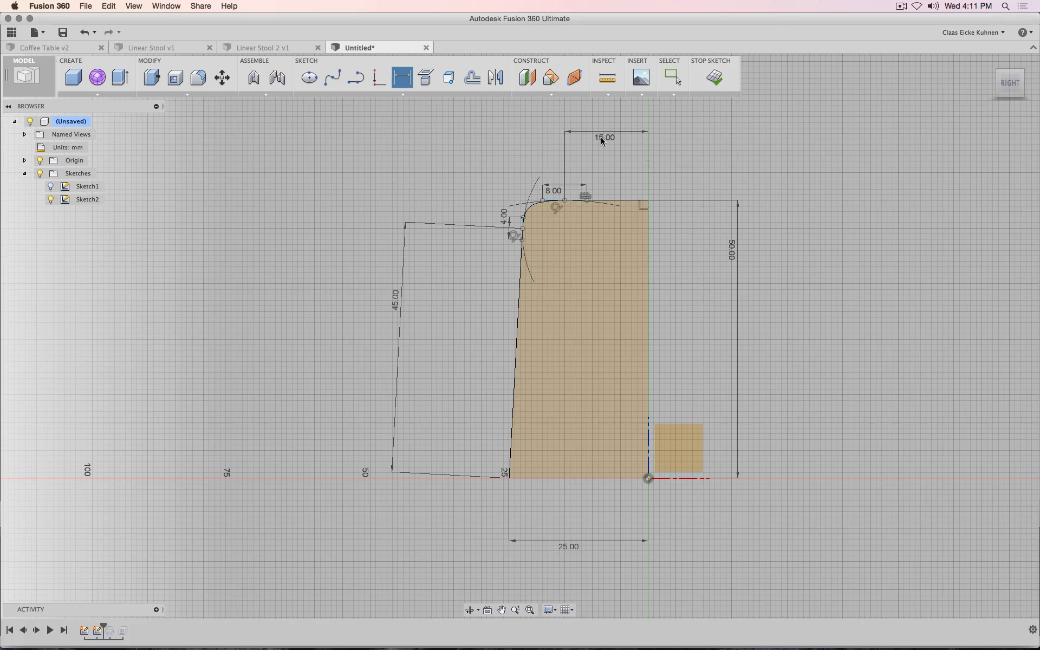
pyautogui.doubleClick(602, 139)
pyautogui.write('16')
pyautogui.press('Return')
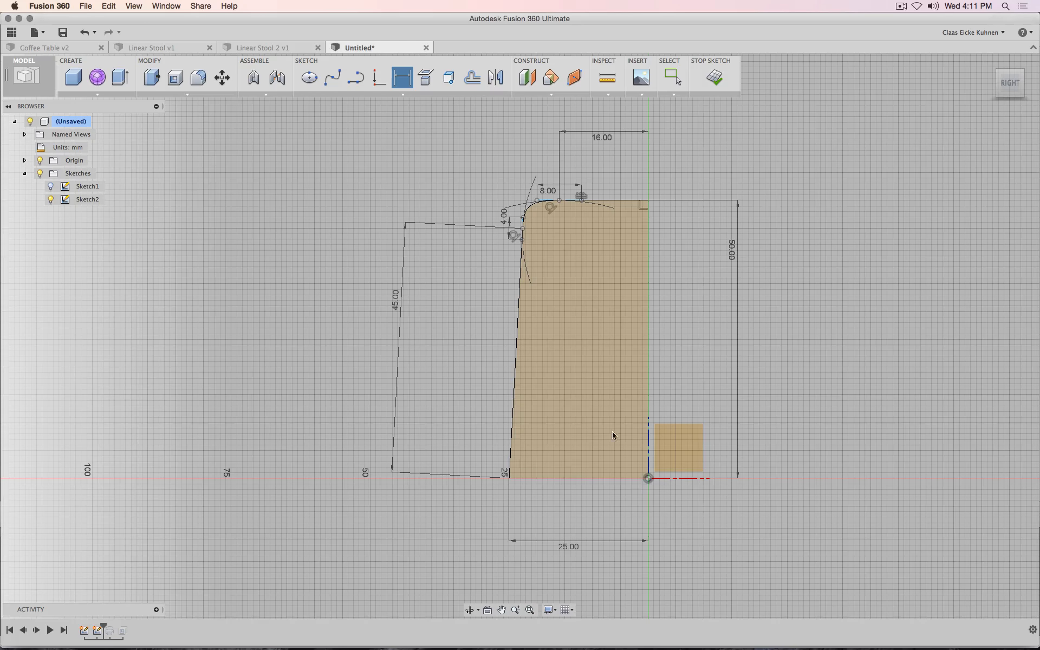
# - Finish editing the profile sketch and hide all bodies in a straight side view
pyautogui.click(715, 78)
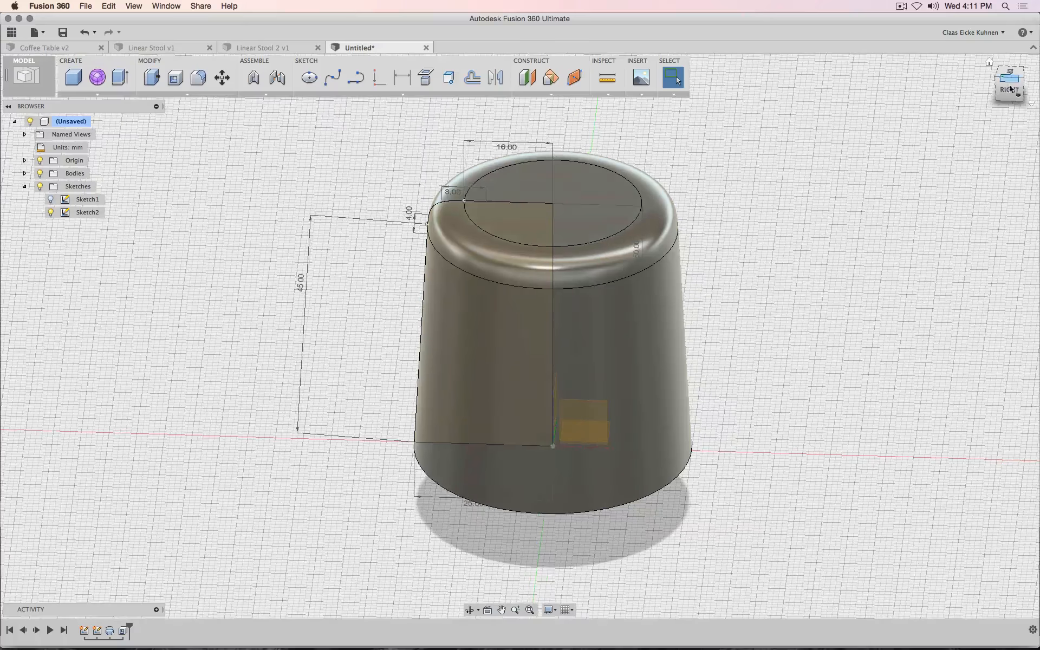
pyautogui.click(1011, 89)
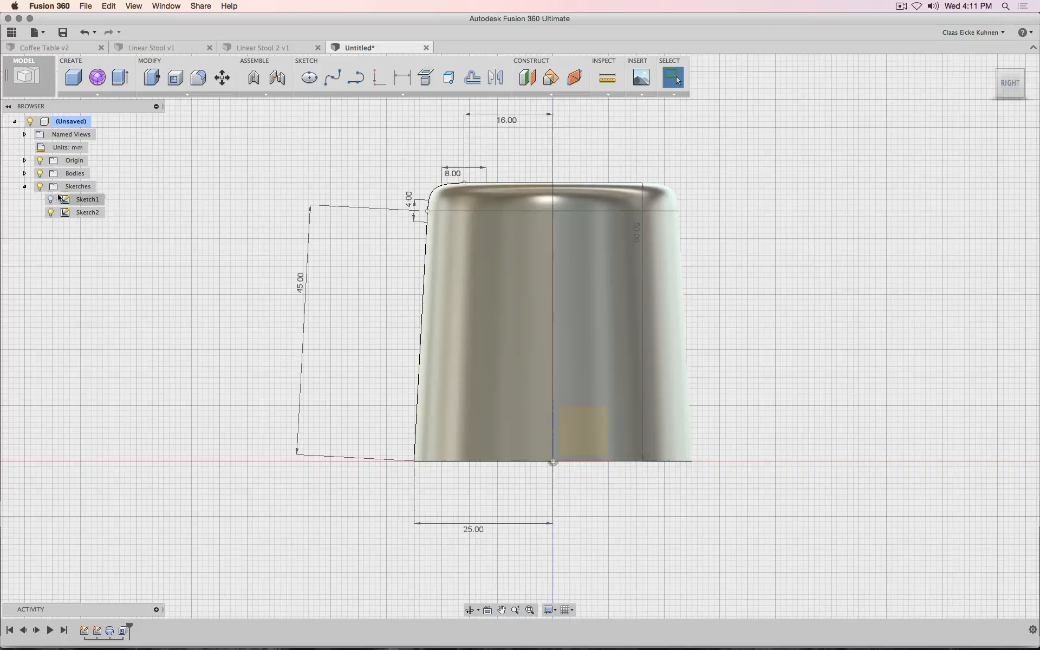
pyautogui.click(37, 174)
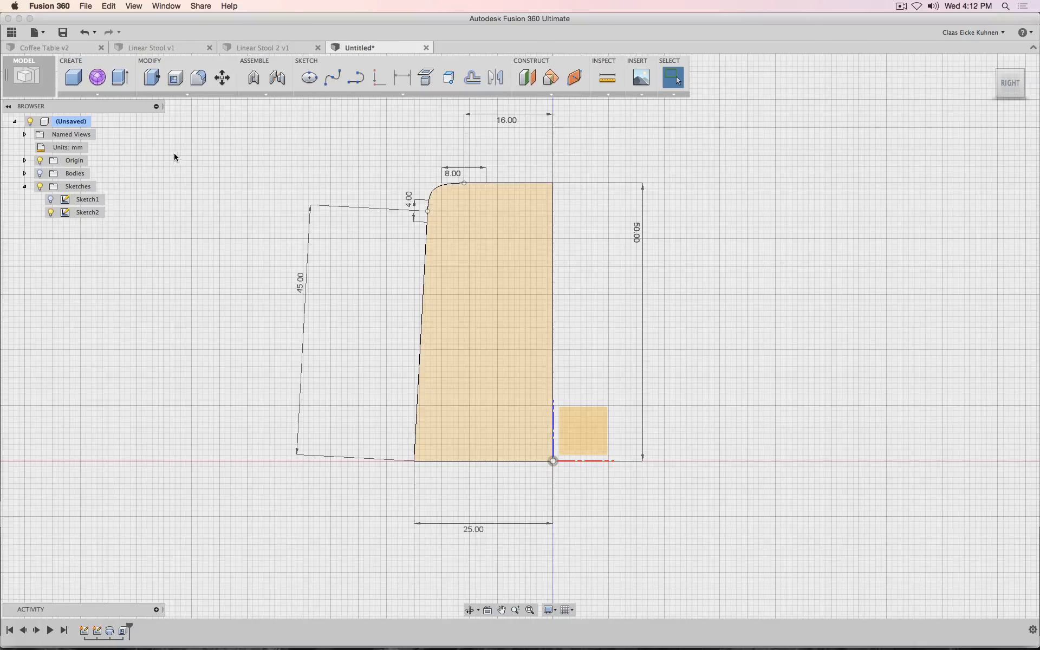
# - In the Patch workspace, set up an unchained surface Revolve of the slanted side line and top edge around the vertical axis line
pyautogui.click(27, 82)
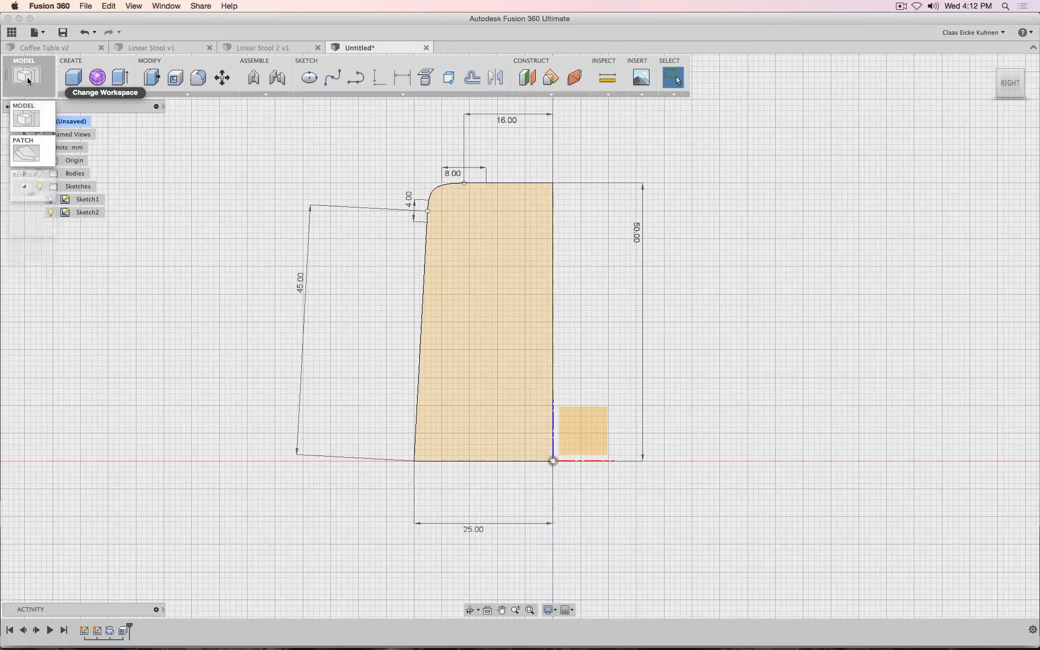
pyautogui.click(30, 153)
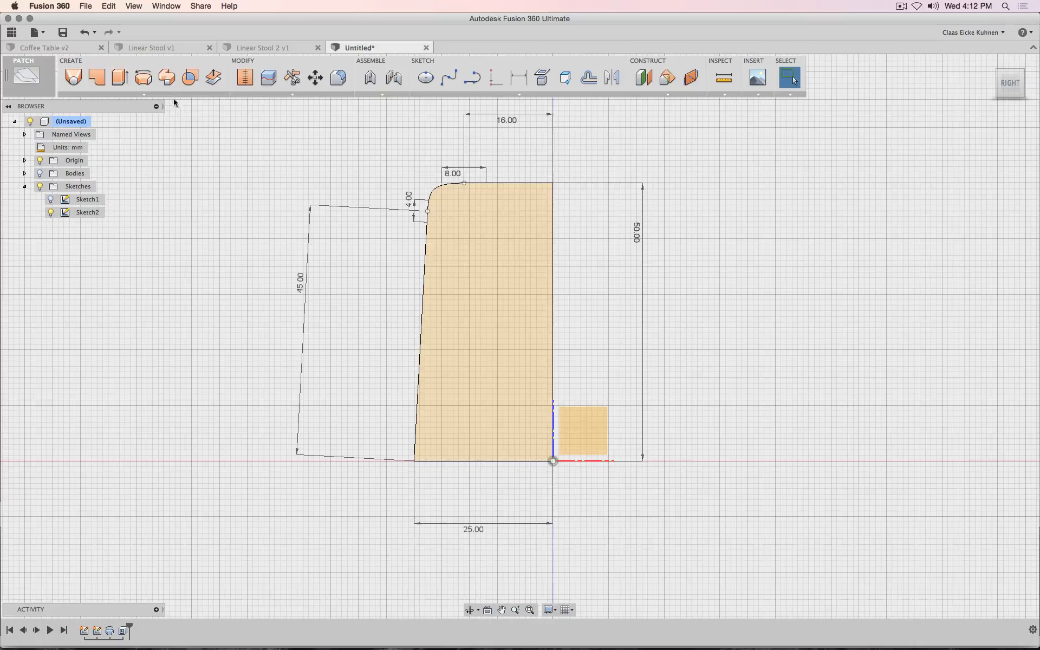
pyautogui.click(143, 94)
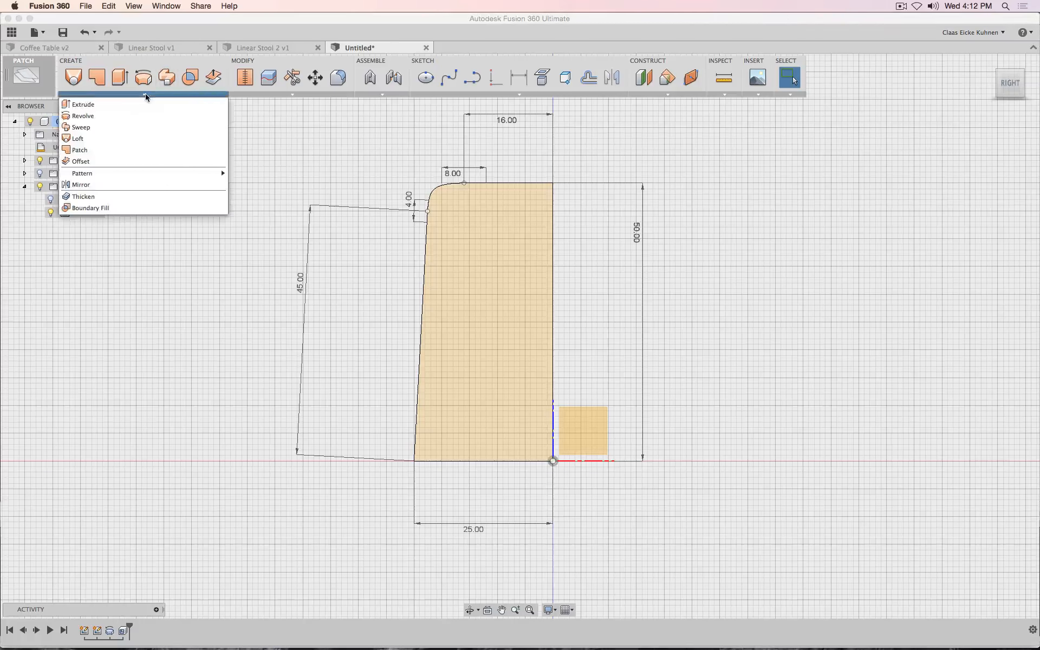
pyautogui.click(124, 116)
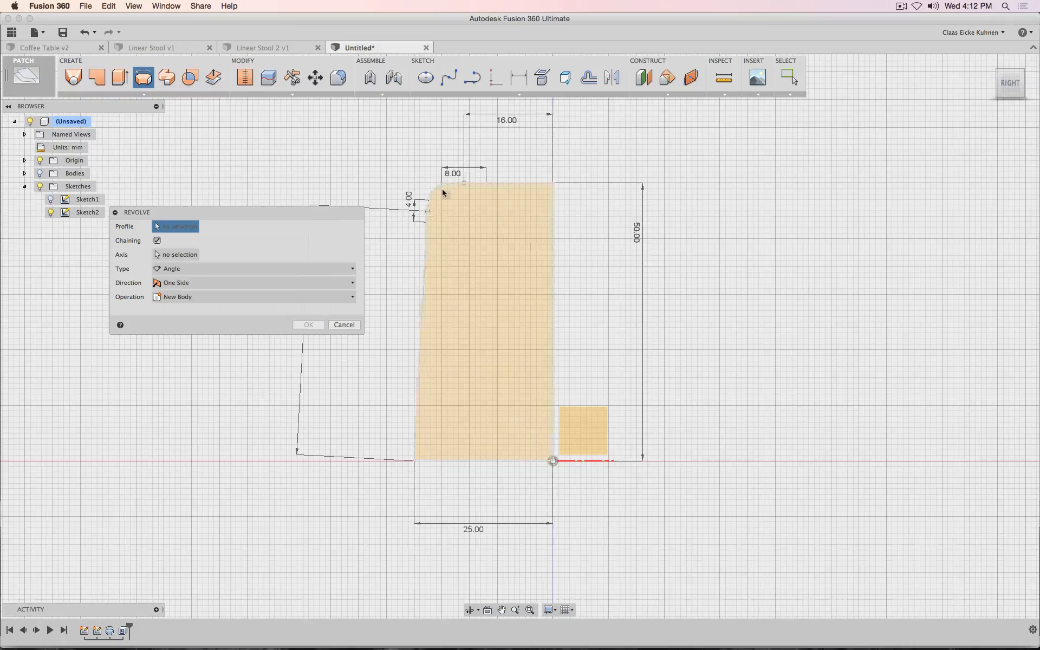
pyautogui.click(426, 236)
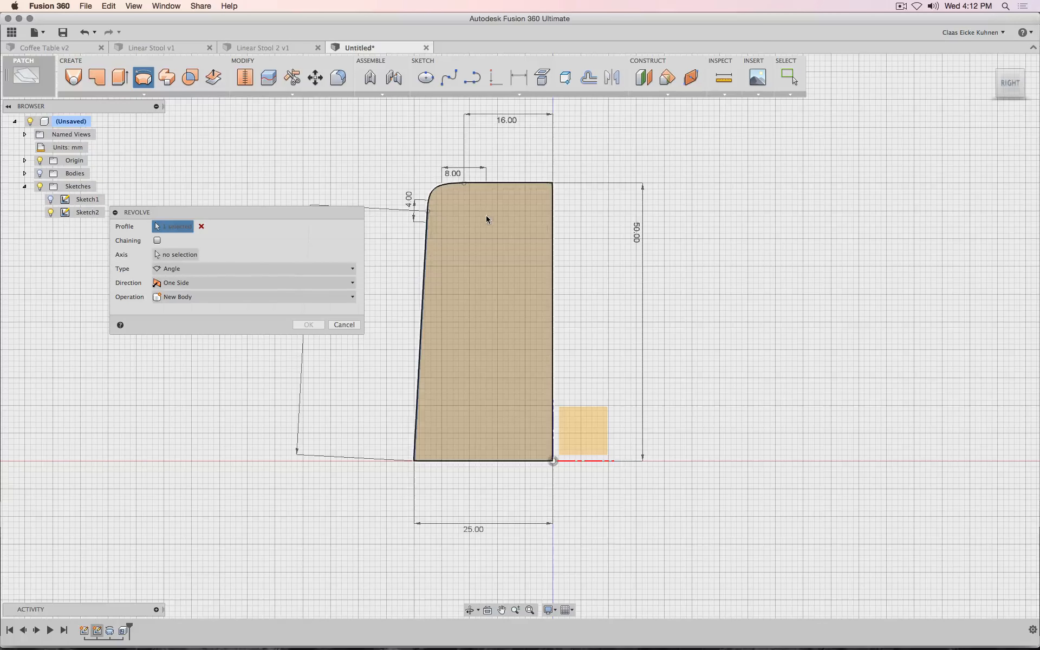
pyautogui.click(499, 183)
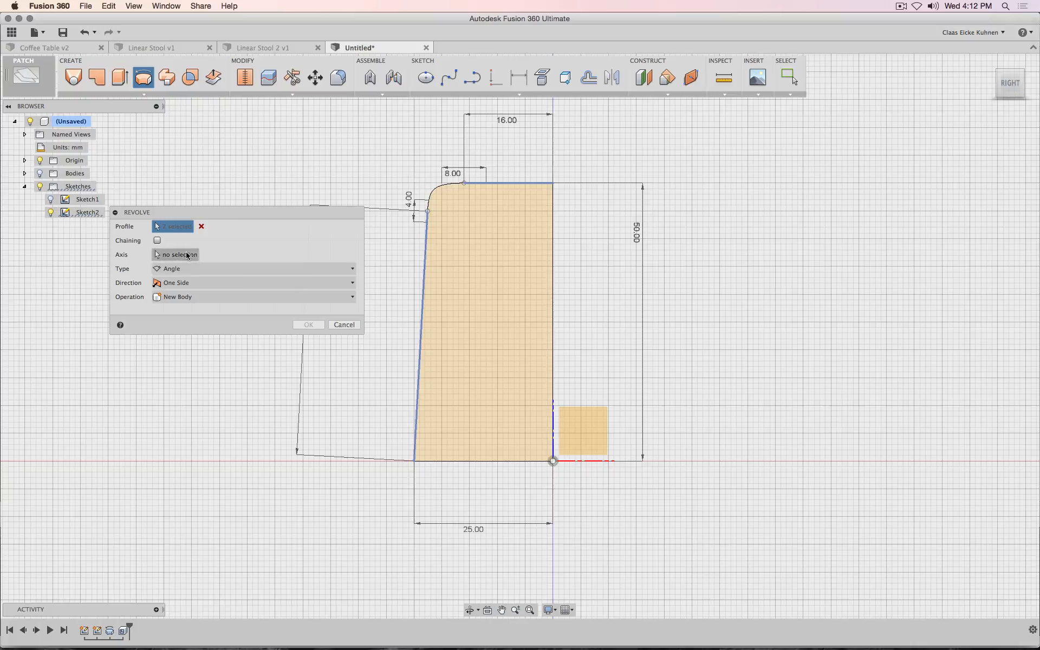
pyautogui.click(204, 256)
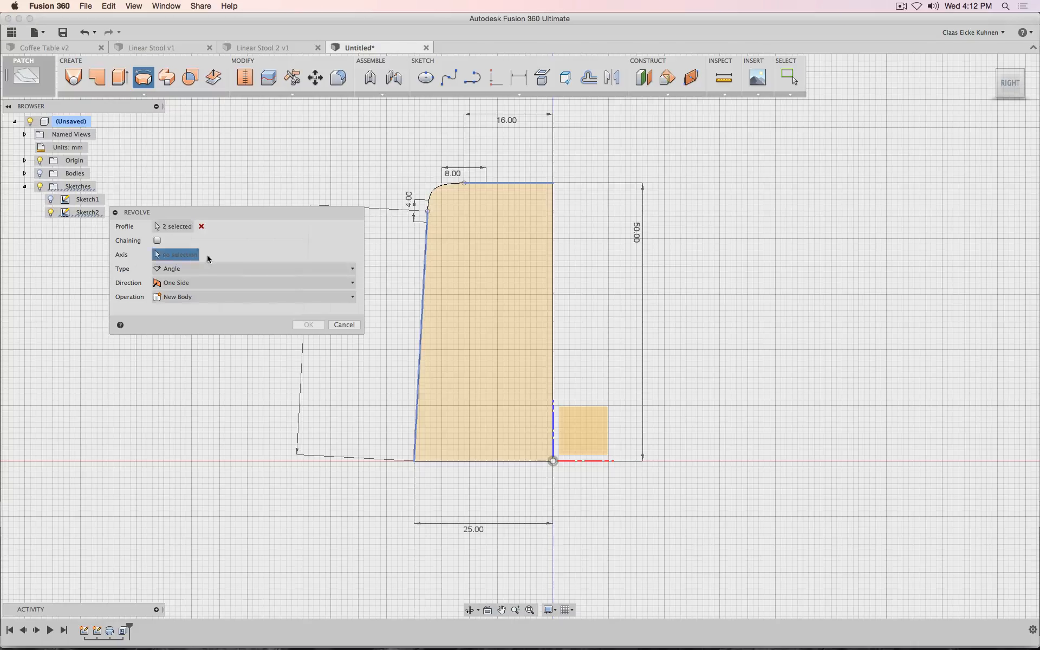
pyautogui.click(553, 246)
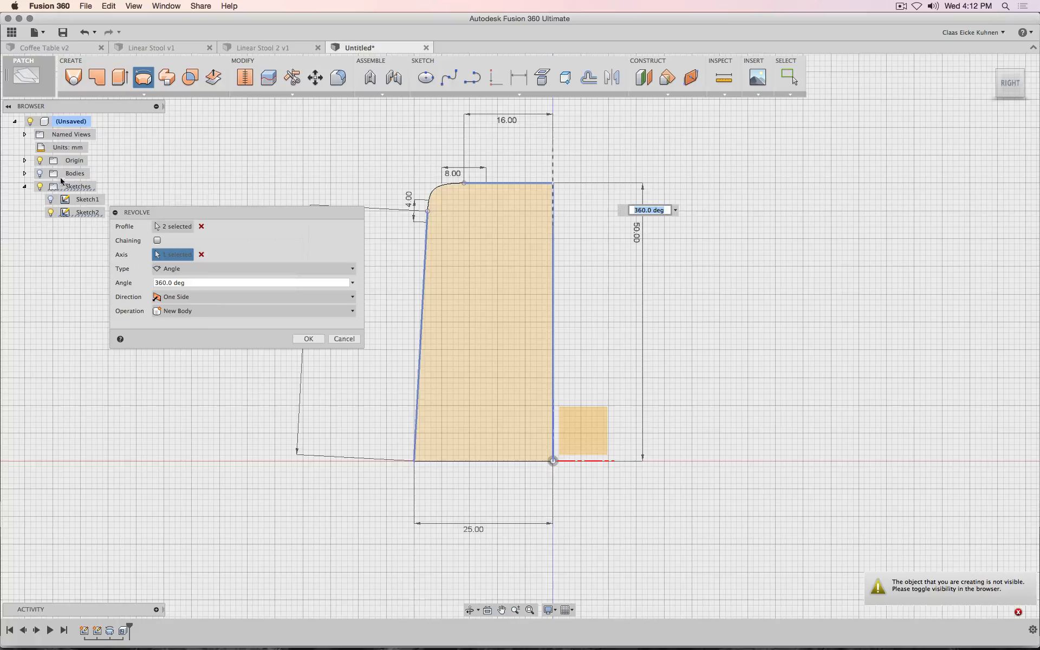
# - Turn the Bodies folder's visibility back on, hide only the solid Body1, and complete the 360° surface revolve
pyautogui.click(40, 173)
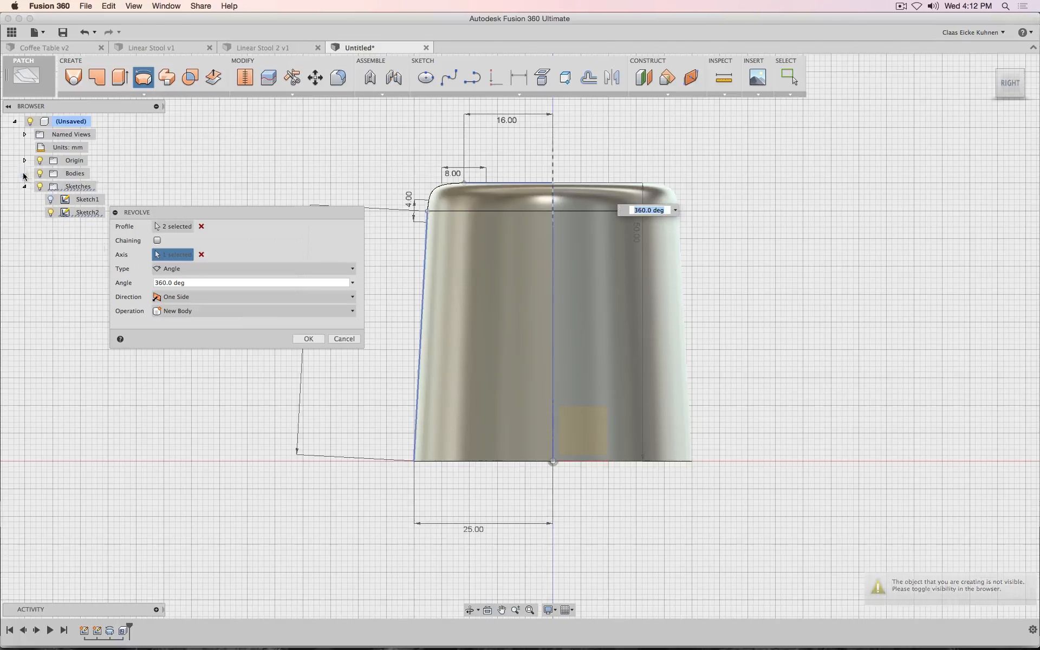
pyautogui.click(24, 174)
pyautogui.click(50, 187)
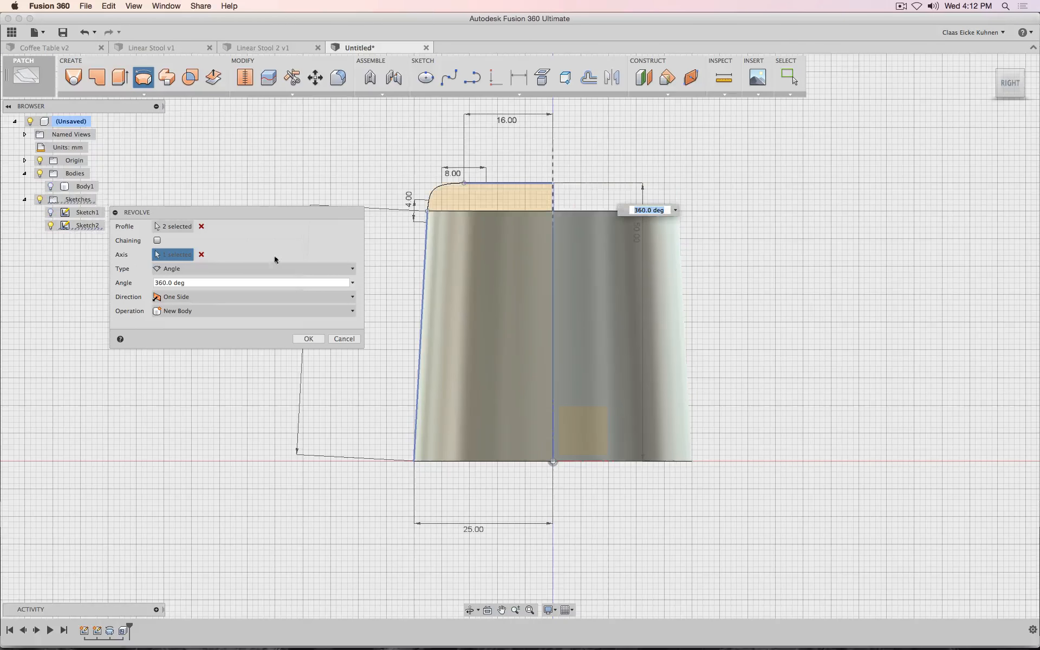
pyautogui.click(309, 339)
# - Set up a surface Loft between the top disc's edge and the side surface's upper edge
pyautogui.moveTo(1006, 87)
pyautogui.mouseDown()
pyautogui.moveTo(1004, 119)
pyautogui.moveTo(1000, 69)
pyautogui.moveTo(1001, 89)
pyautogui.mouseUp()
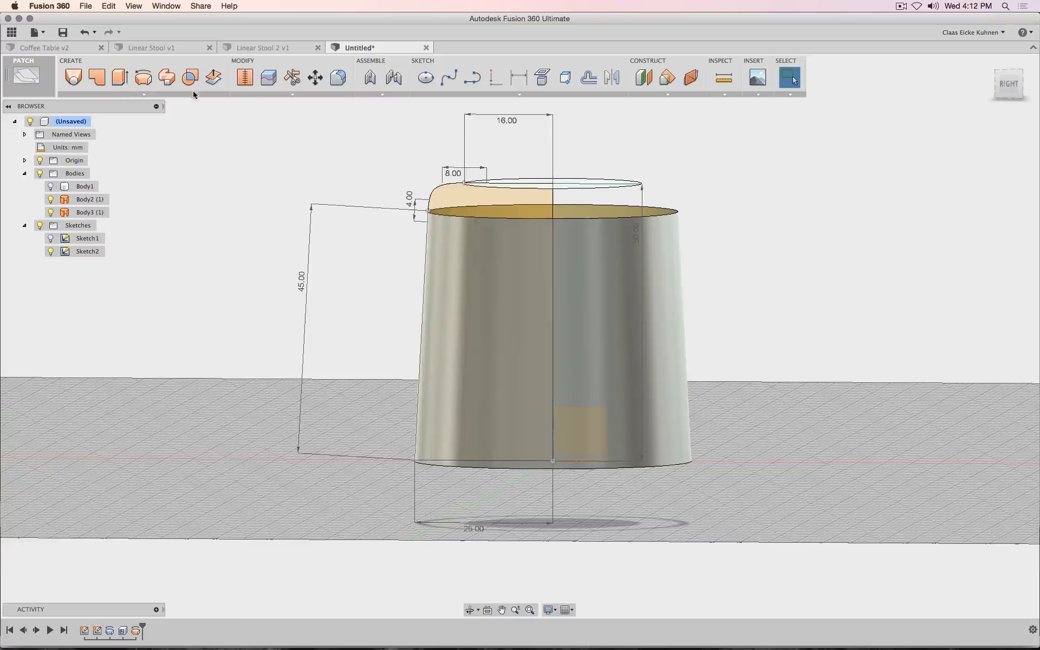
pyautogui.click(73, 77)
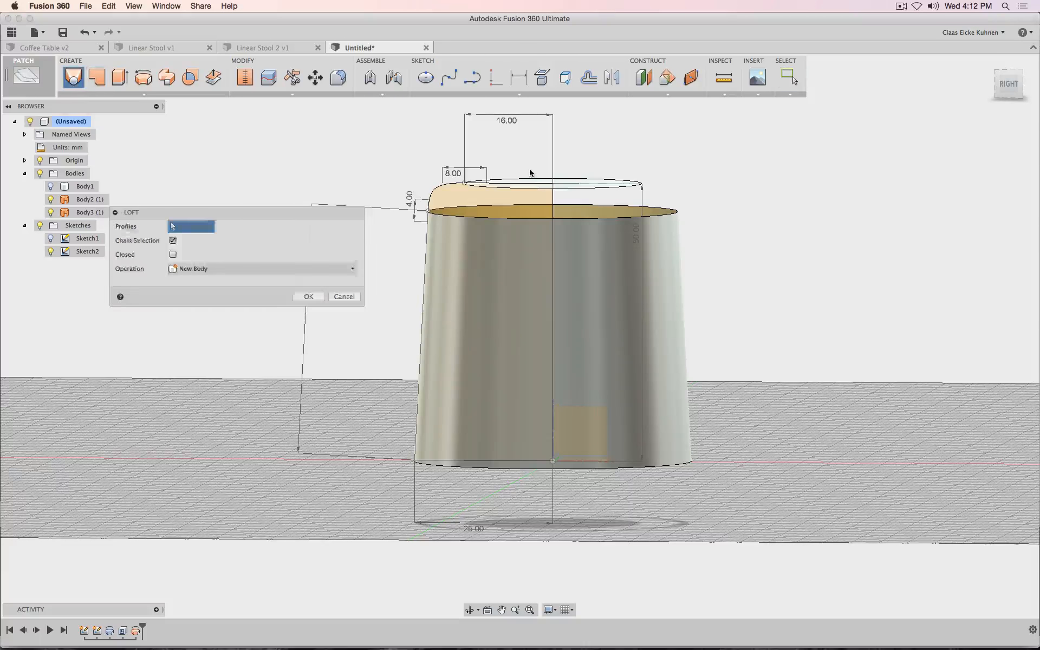
pyautogui.click(598, 186)
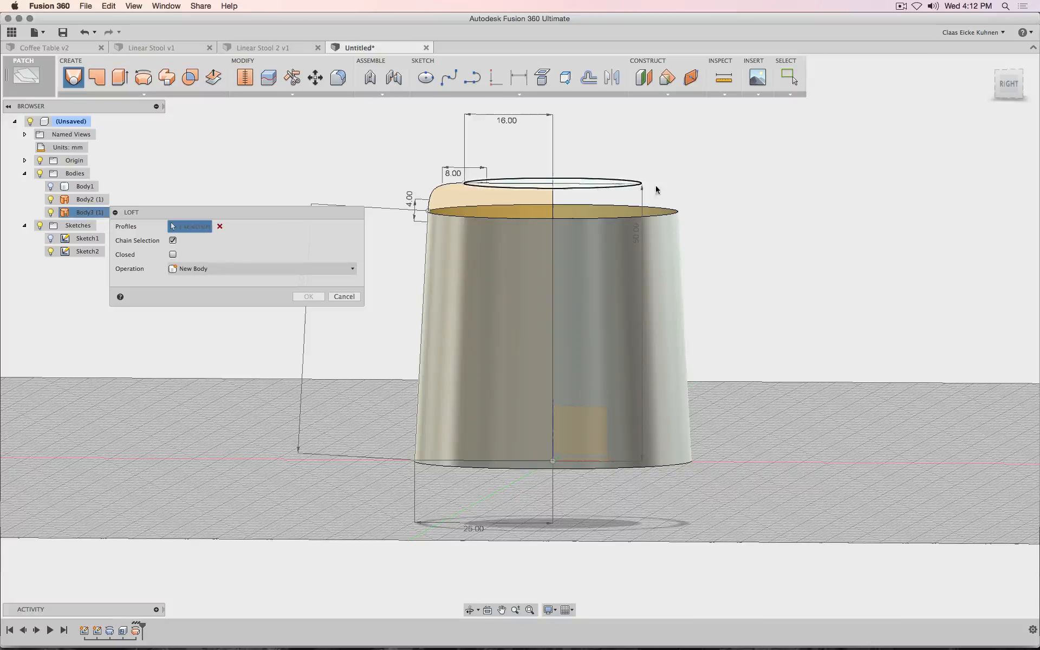
pyautogui.click(668, 219)
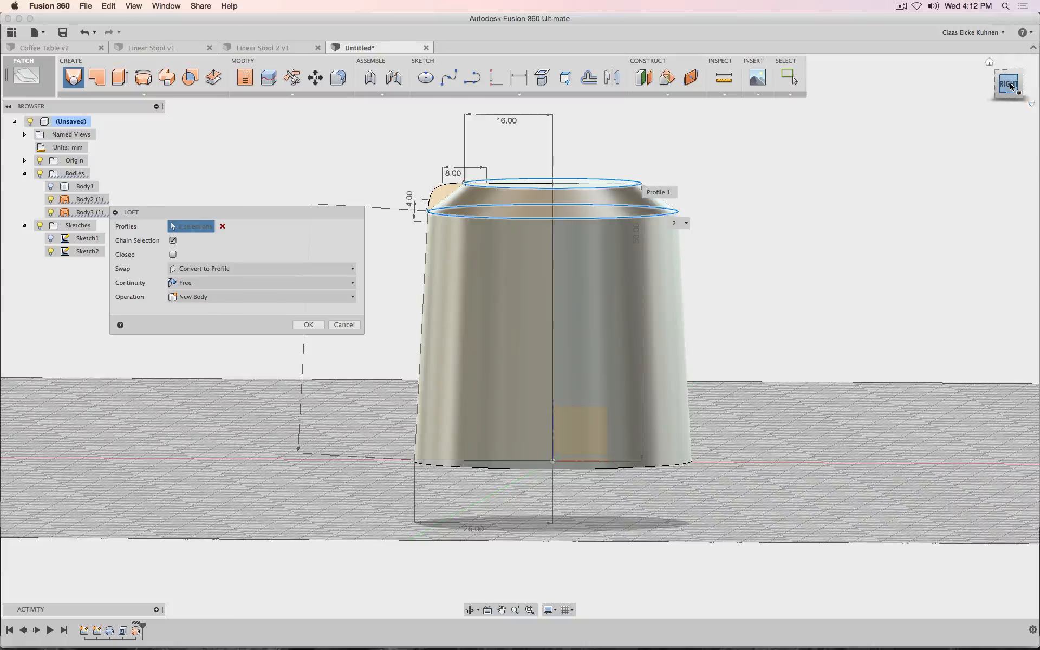
pyautogui.click(1011, 85)
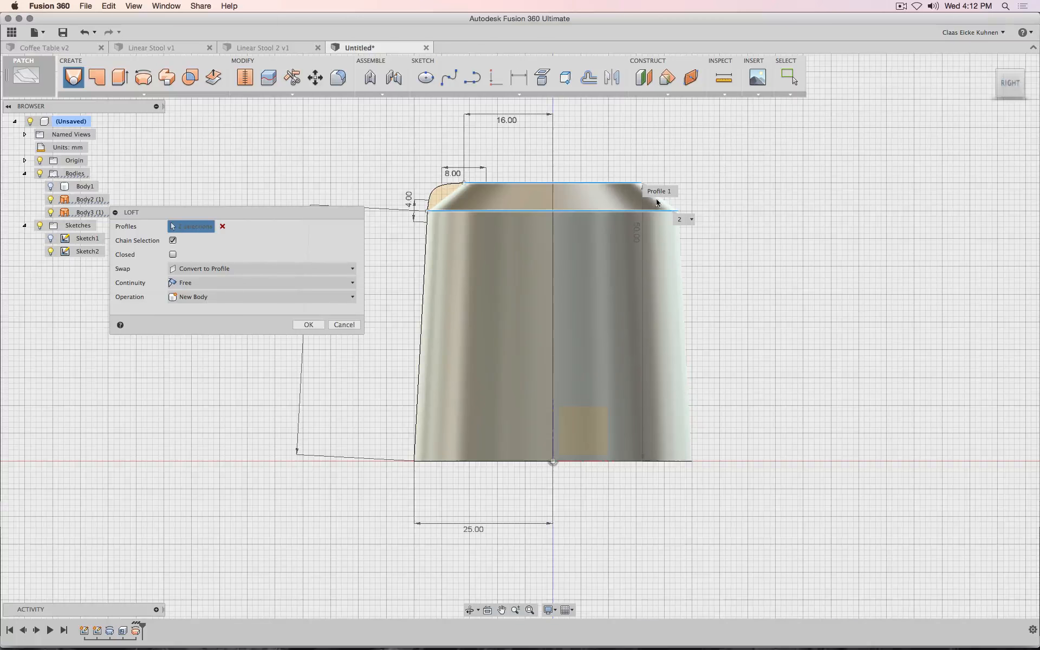
# - Set the continuity of both loft profiles to Smooth
pyautogui.click(200, 281)
pyautogui.click(211, 320)
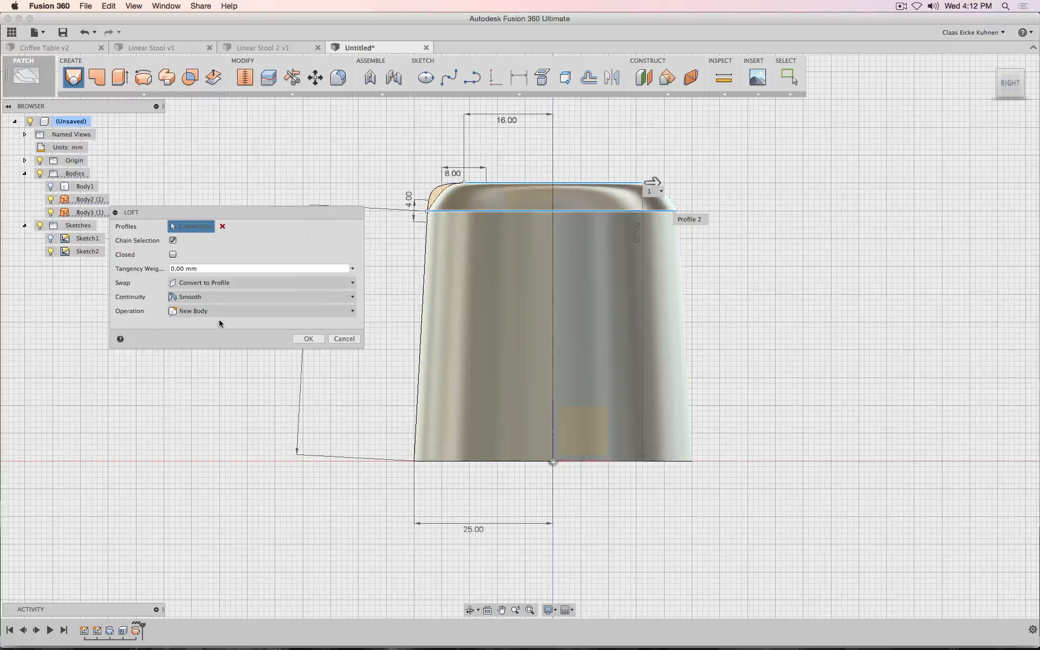
pyautogui.click(216, 297)
pyautogui.click(207, 281)
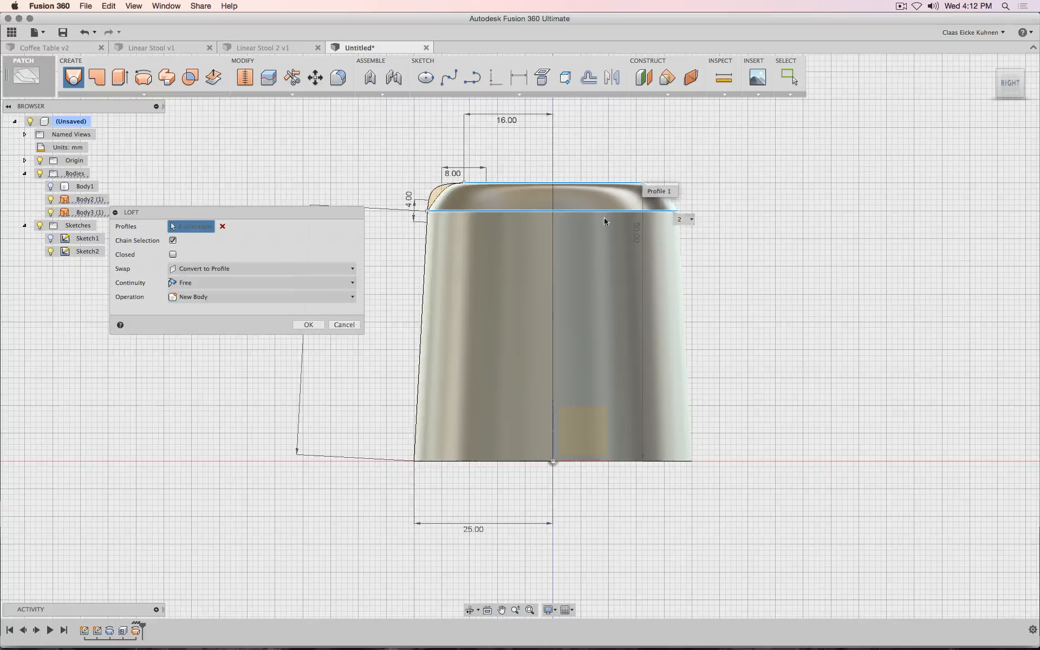
pyautogui.click(208, 281)
pyautogui.click(213, 321)
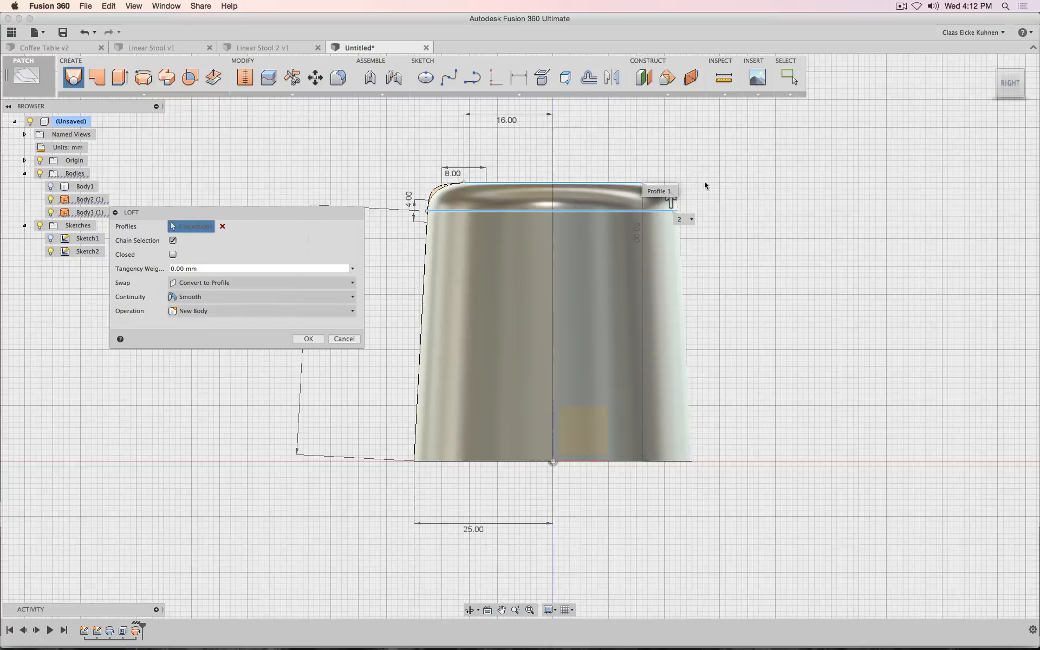
# - Increase the tangency weight at the side surface's edge, set the top disc's weight to 17 mm, and complete the loft
pyautogui.scroll(-4, 690, 188)
pyautogui.scroll(8, 564, 169)
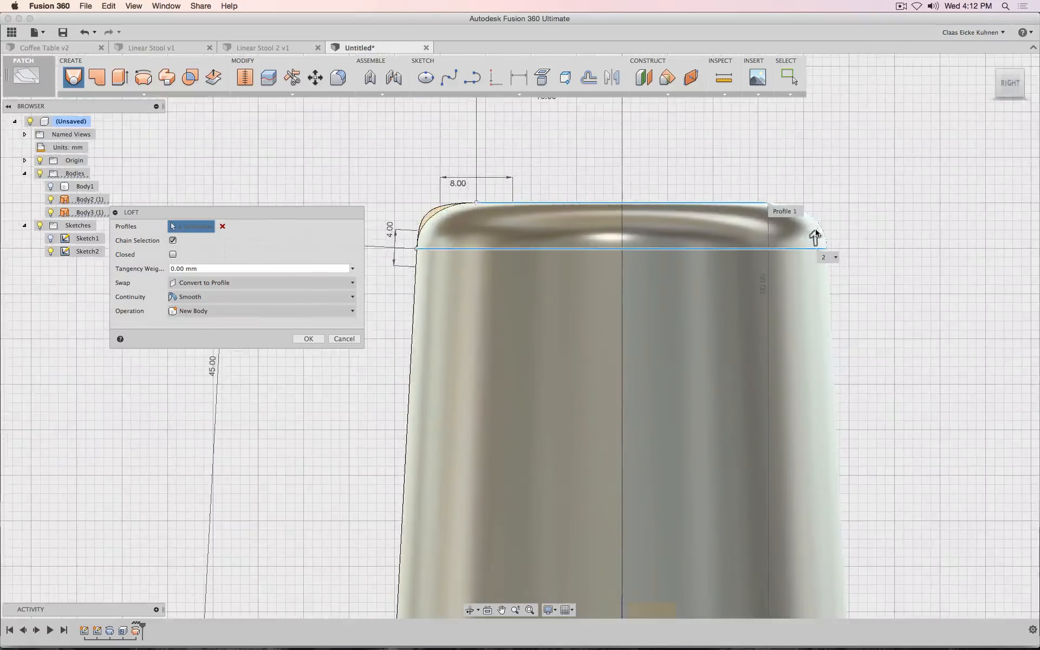
pyautogui.moveTo(815, 237); pyautogui.dragTo(817, 239)
pyautogui.moveTo(818, 250); pyautogui.dragTo(809, 110)
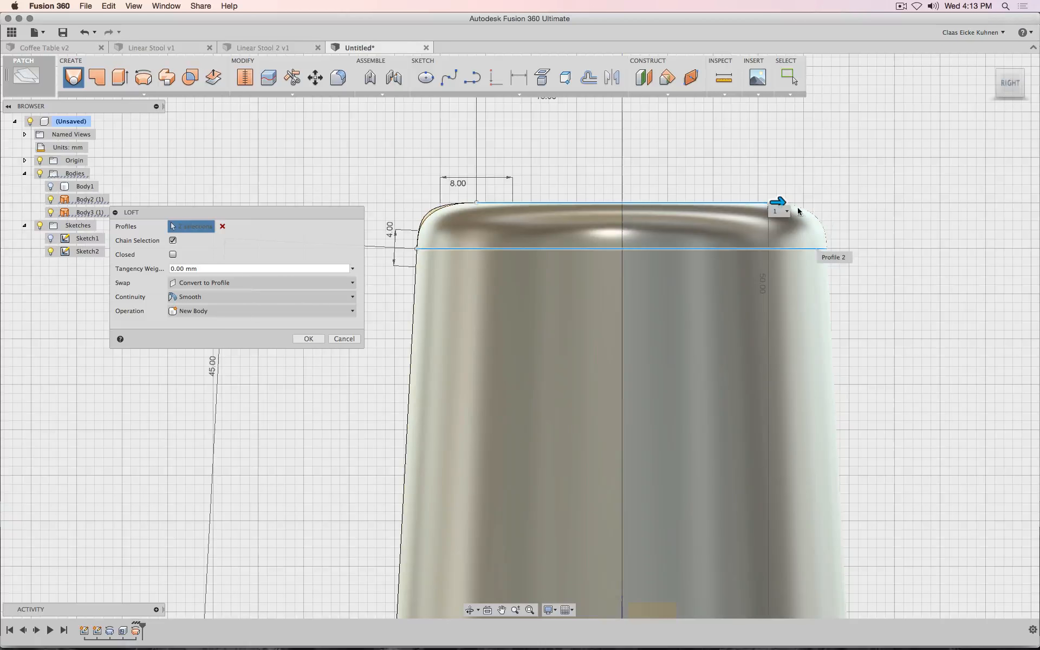
pyautogui.moveTo(780, 200); pyautogui.dragTo(932, 203)
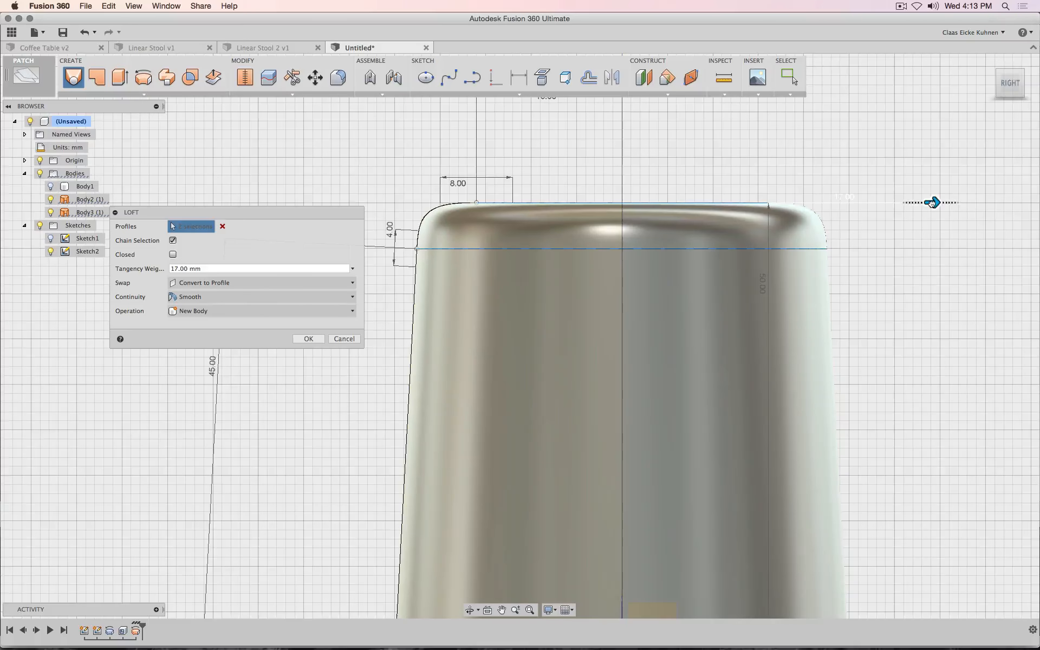
pyautogui.click(308, 339)
pyautogui.moveTo(519, 336)
pyautogui.keyDown('shift'); pyautogui.mouseDown(button='middle')
pyautogui.moveTo(521, 401)
pyautogui.moveTo(520, 347)
pyautogui.mouseUp(button='middle'); pyautogui.keyUp('shift')
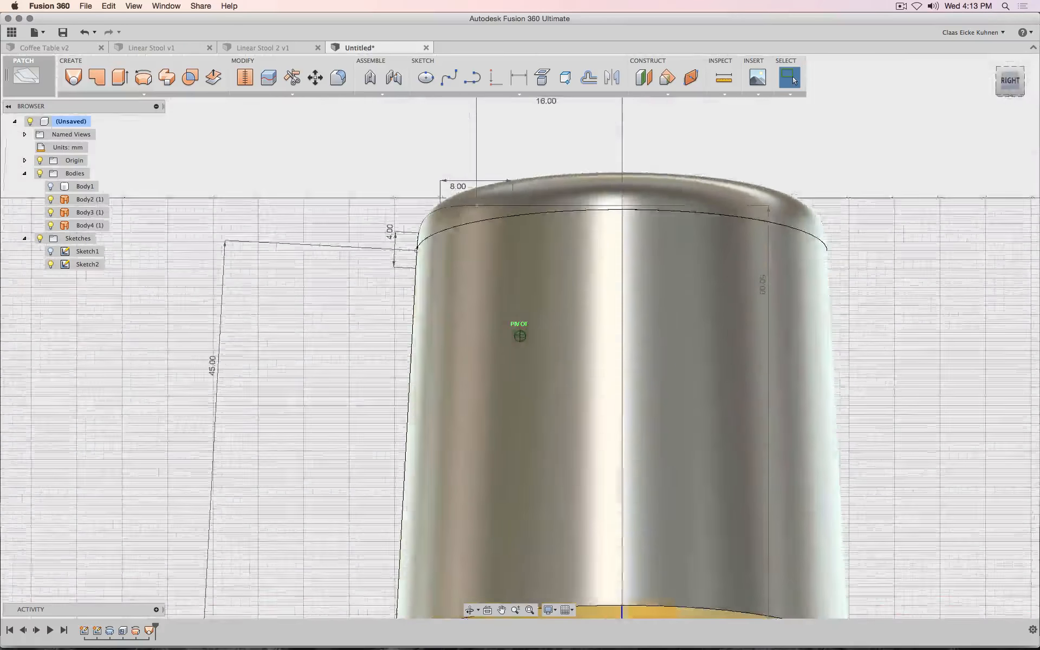
pyautogui.scroll(-2, 909, 276)
pyautogui.click(1010, 81)
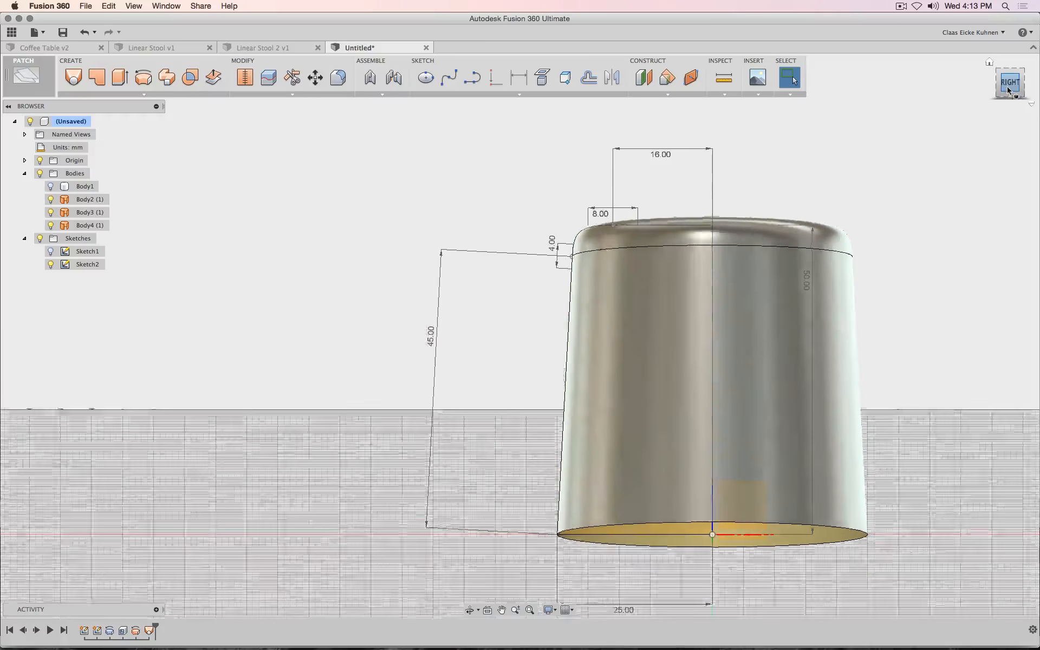
pyautogui.keyDown('shift'); pyautogui.moveTo(975, 100); pyautogui.dragTo(599, 494, button='middle'); pyautogui.keyUp('shift')
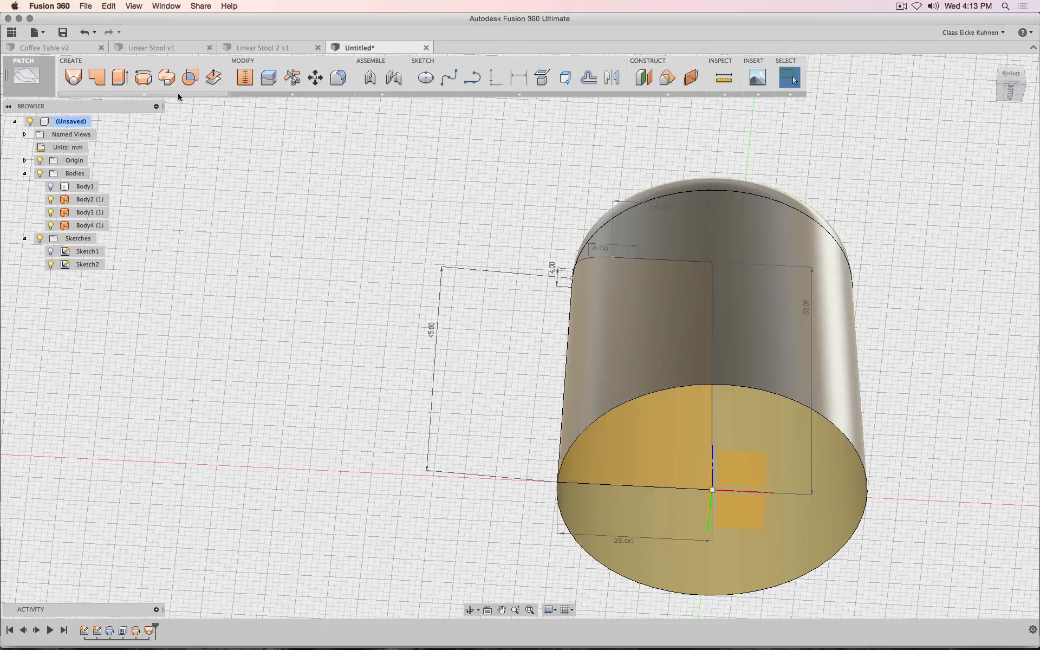
pyautogui.click(143, 94)
pyautogui.click(121, 196)
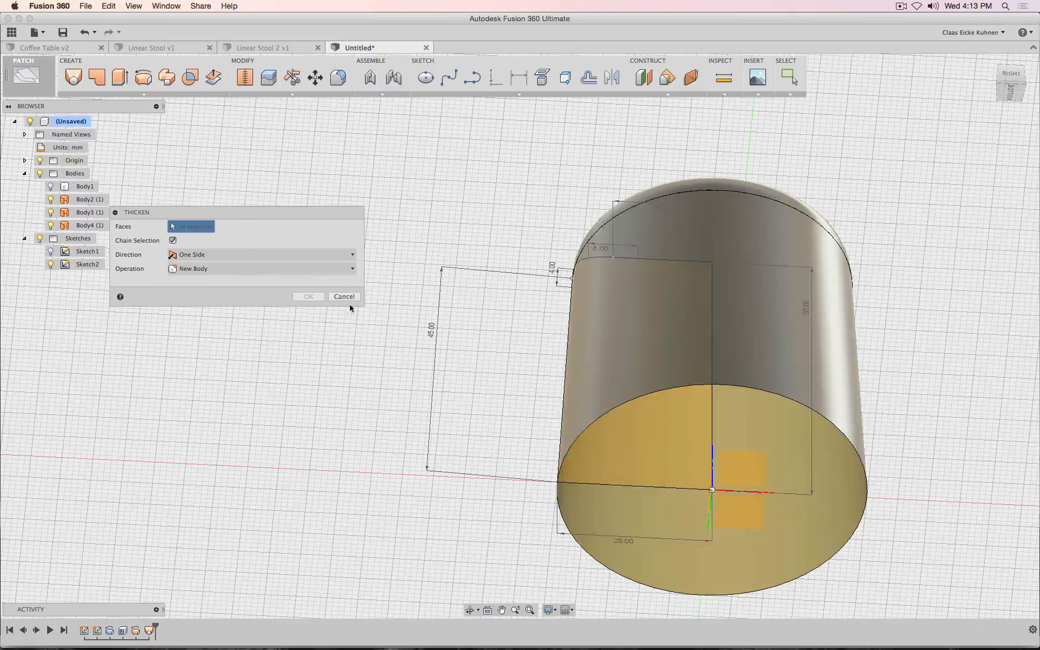
pyautogui.click(344, 296)
# - Stitch the side, corner and top disc surfaces into one surface body
pyautogui.moveTo(1010, 79); pyautogui.dragTo(1011, 95)
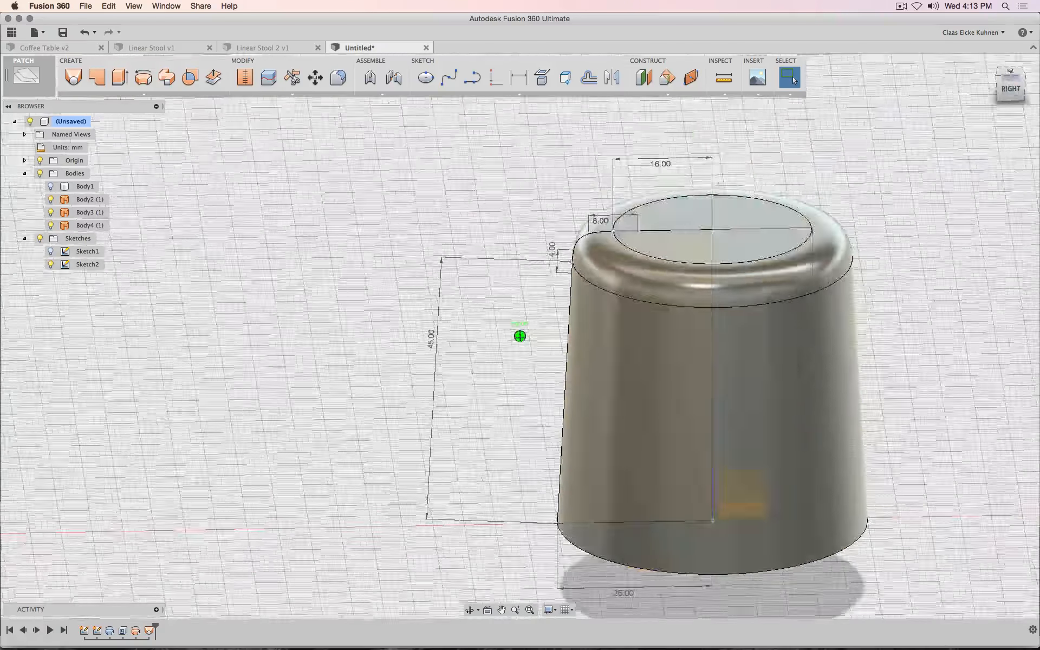
pyautogui.click(831, 262)
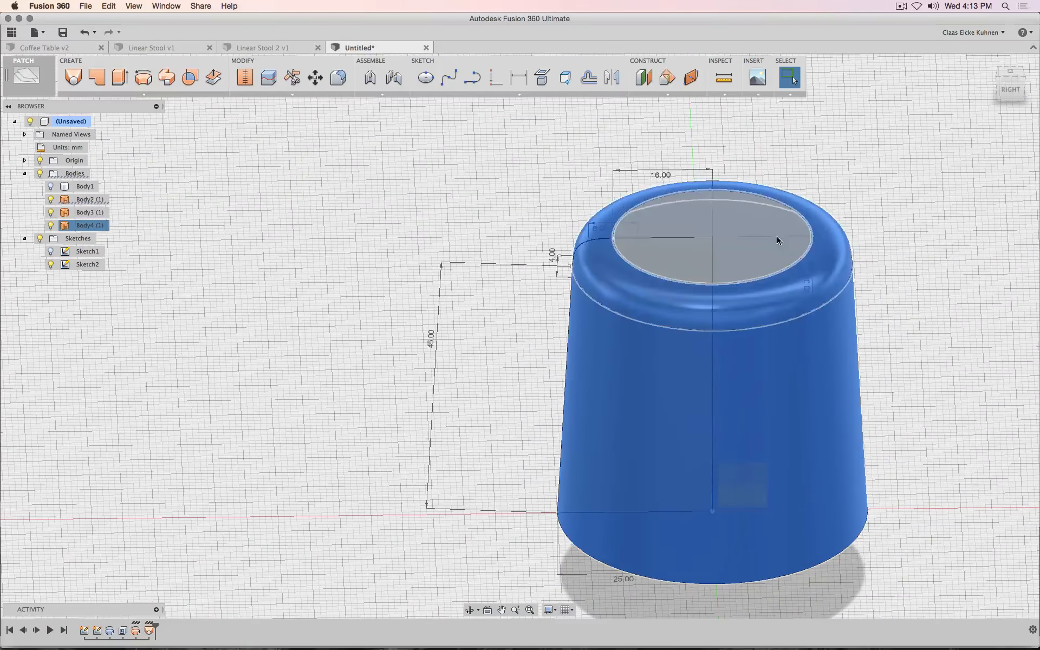
pyautogui.click(244, 78)
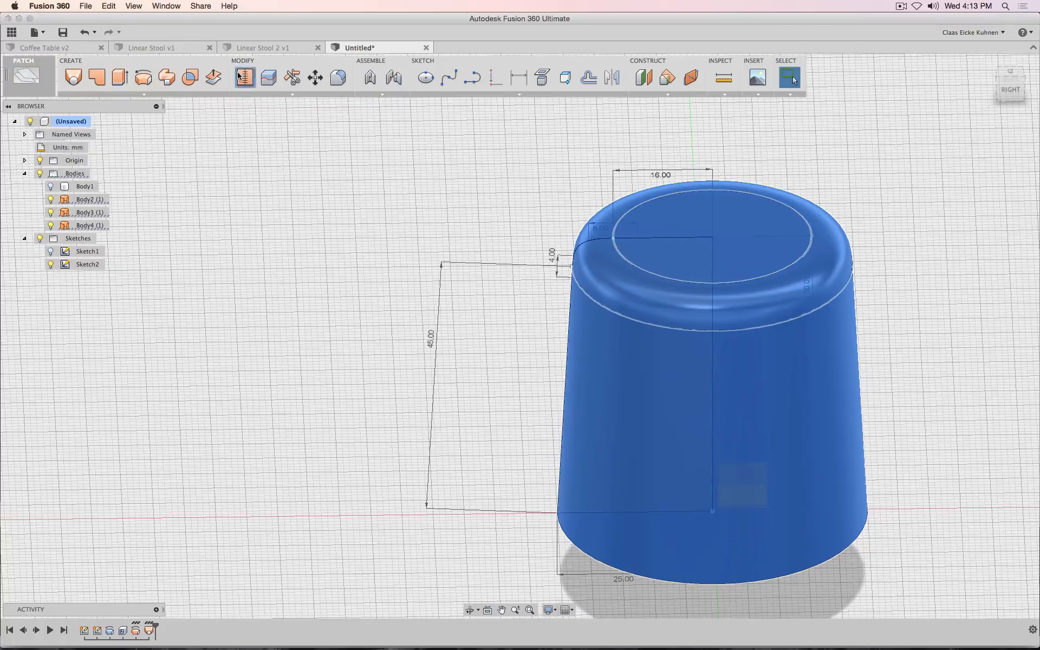
pyautogui.click(306, 277)
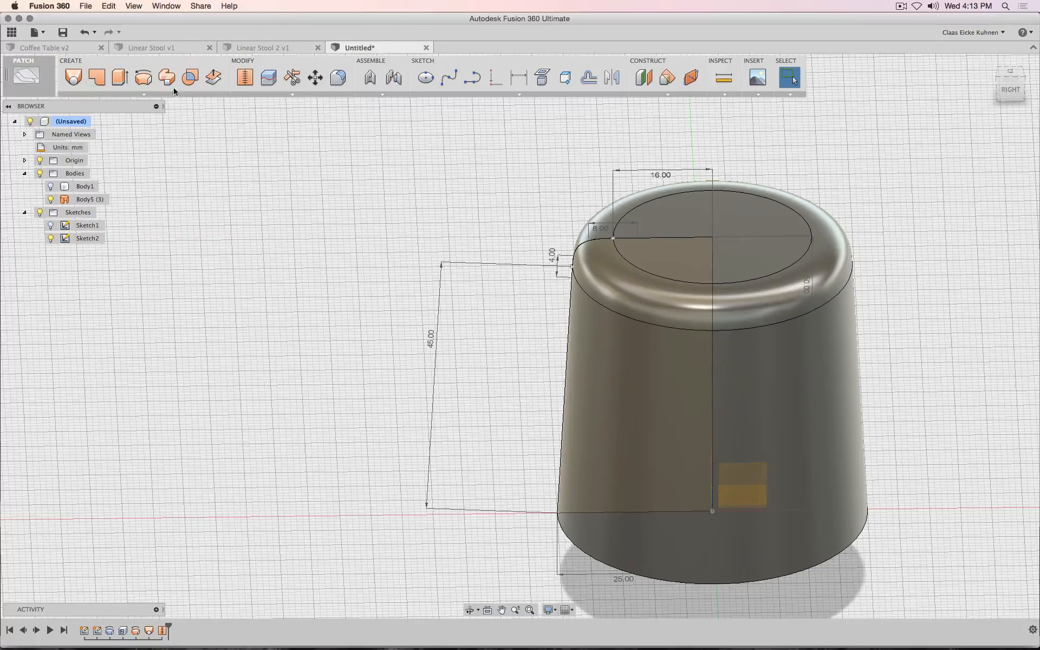
# - Thicken the stitched surface body by 2 mm on one side as a new body
pyautogui.click(147, 96)
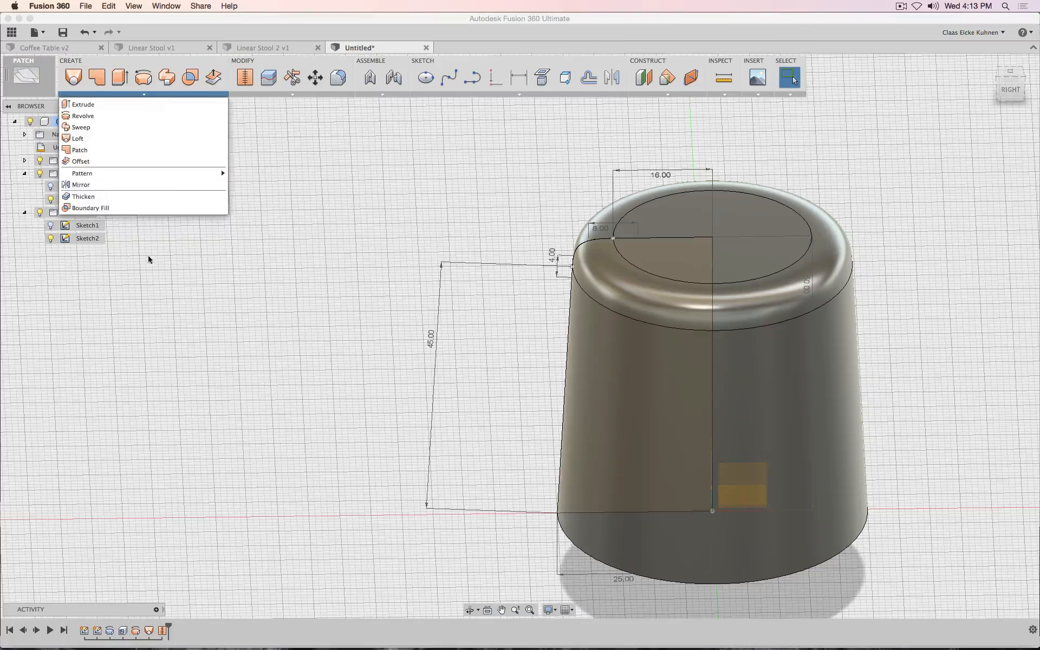
pyautogui.click(135, 200)
pyautogui.click(692, 309)
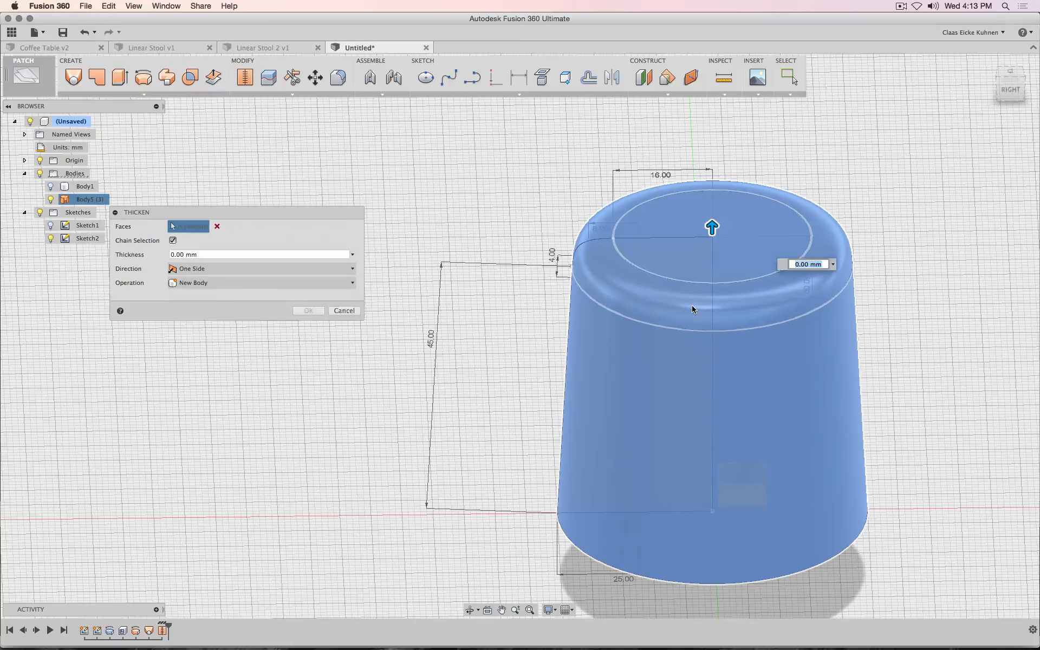
pyautogui.write('2')
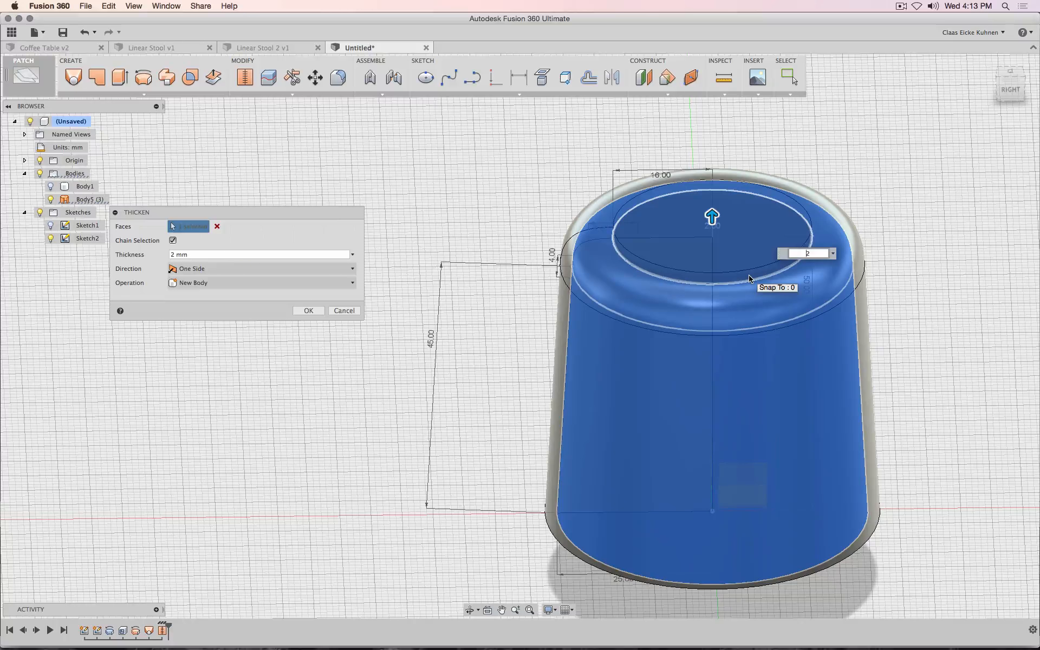
pyautogui.click(306, 311)
# - Split the thickened body with the XY origin plane and hide the thin leftover body below the plane
pyautogui.click(1014, 92)
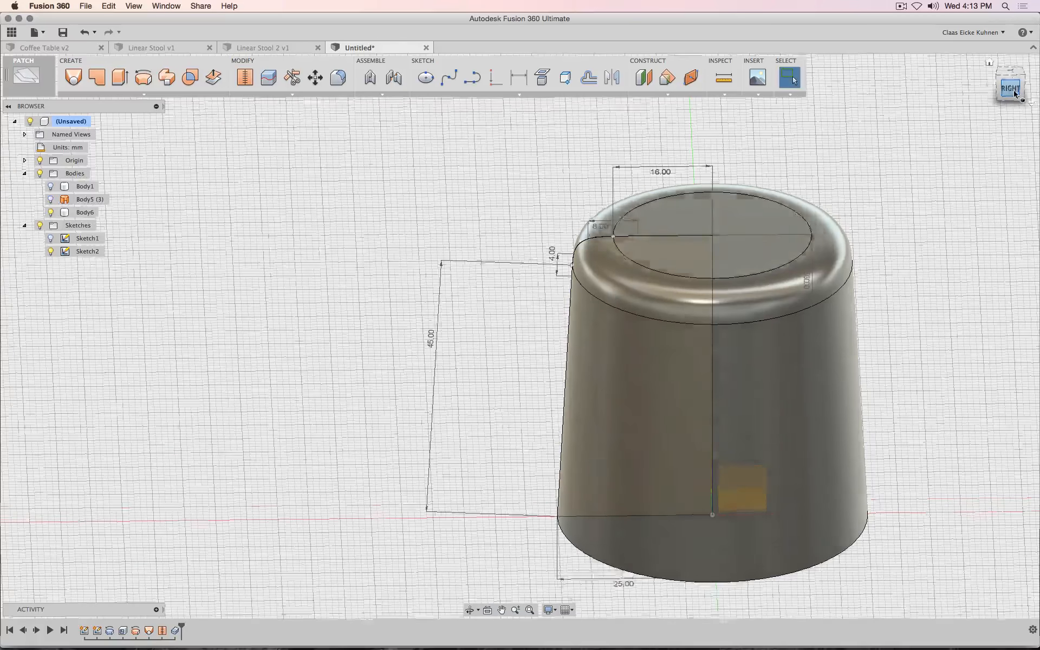
pyautogui.moveTo(937, 420); pyautogui.dragTo(883, 252, button='middle')
pyautogui.scroll(-4, 901, 388)
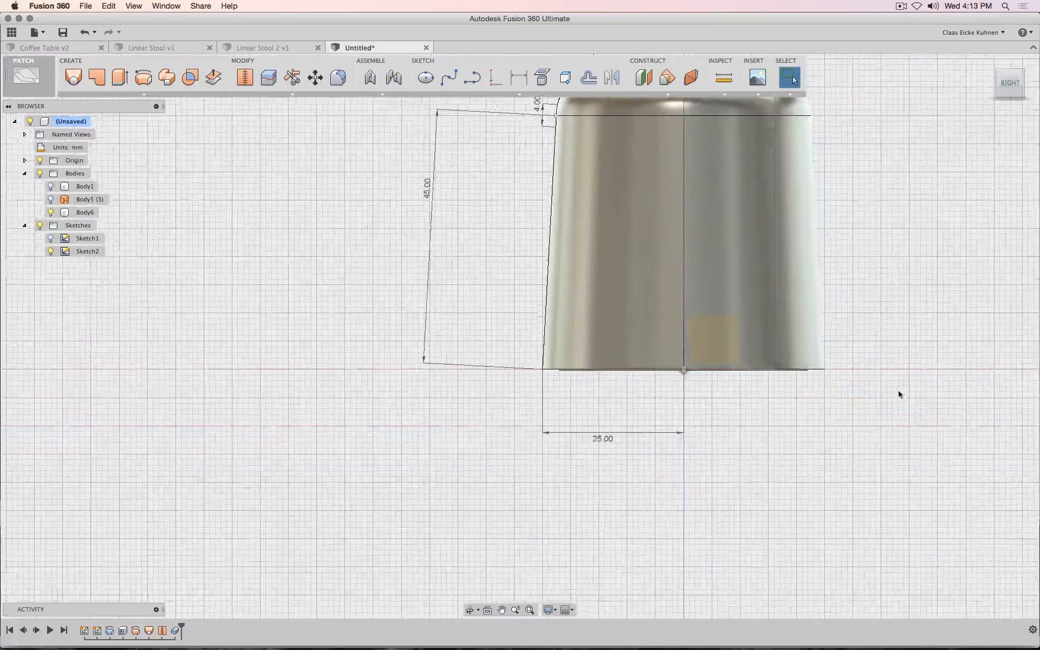
pyautogui.scroll(10, 870, 390)
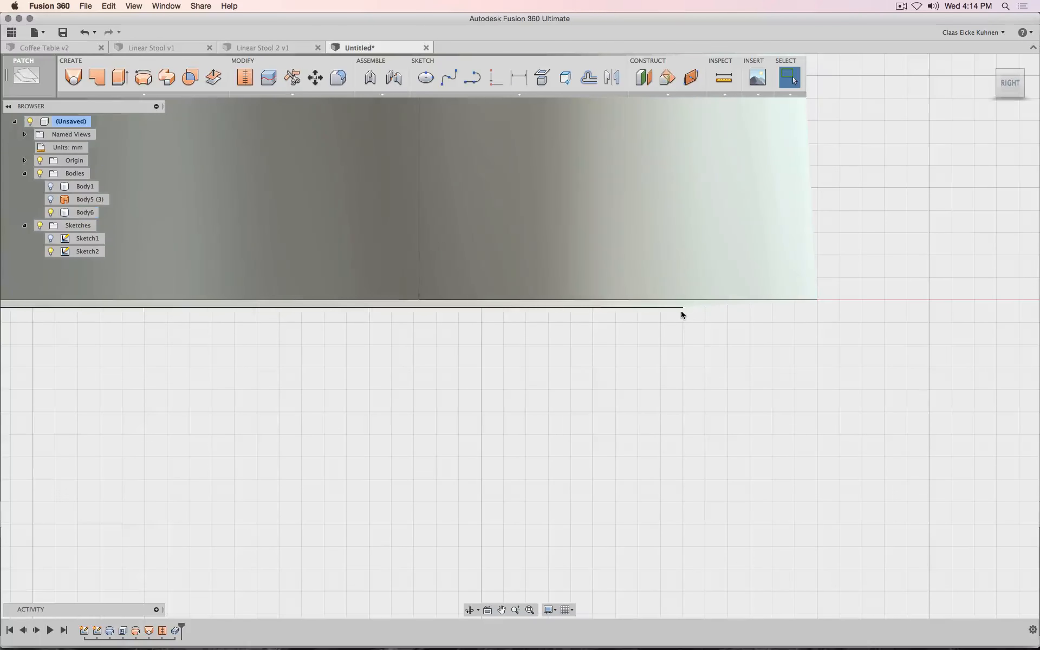
pyautogui.scroll(-6, 754, 413)
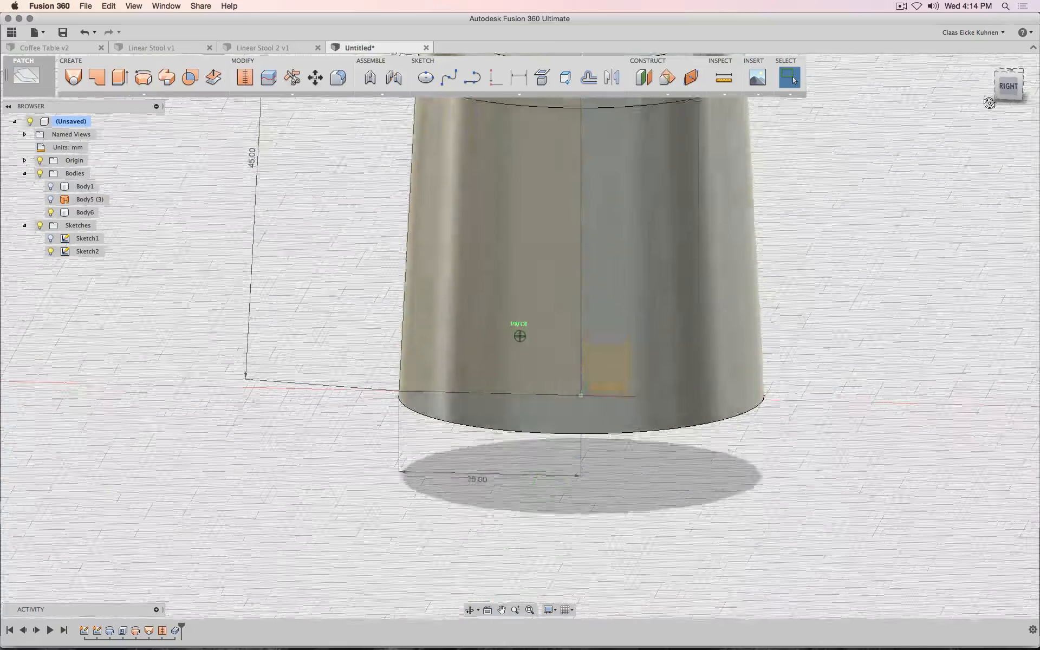
pyautogui.keyDown('shift'); pyautogui.moveTo(446, 150); pyautogui.dragTo(336, 128, button='middle'); pyautogui.keyUp('shift')
pyautogui.click(268, 77)
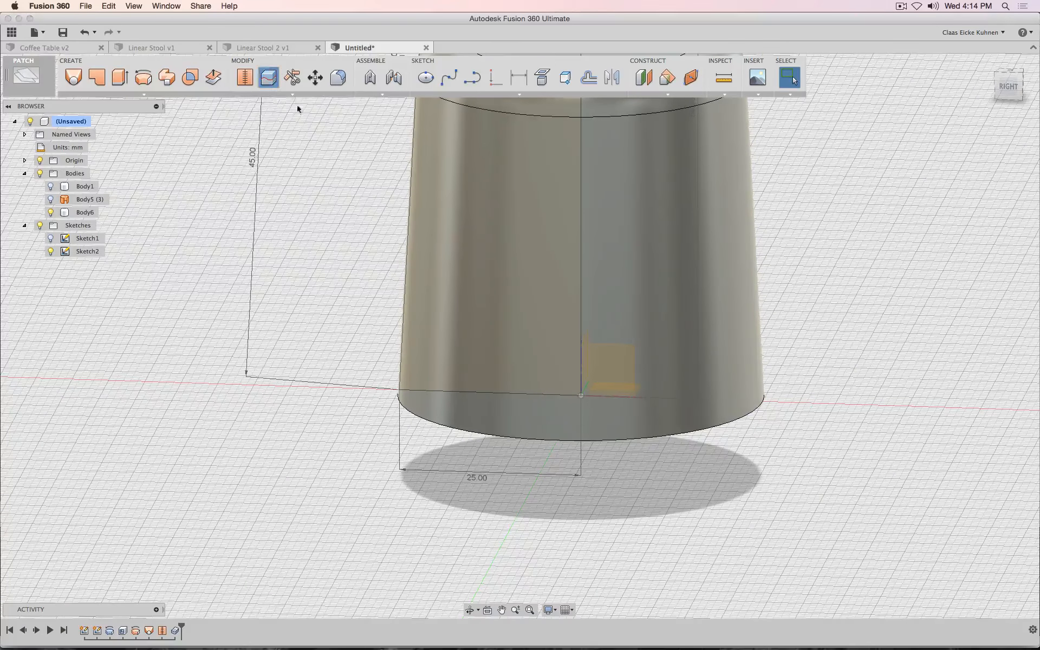
pyautogui.click(578, 376)
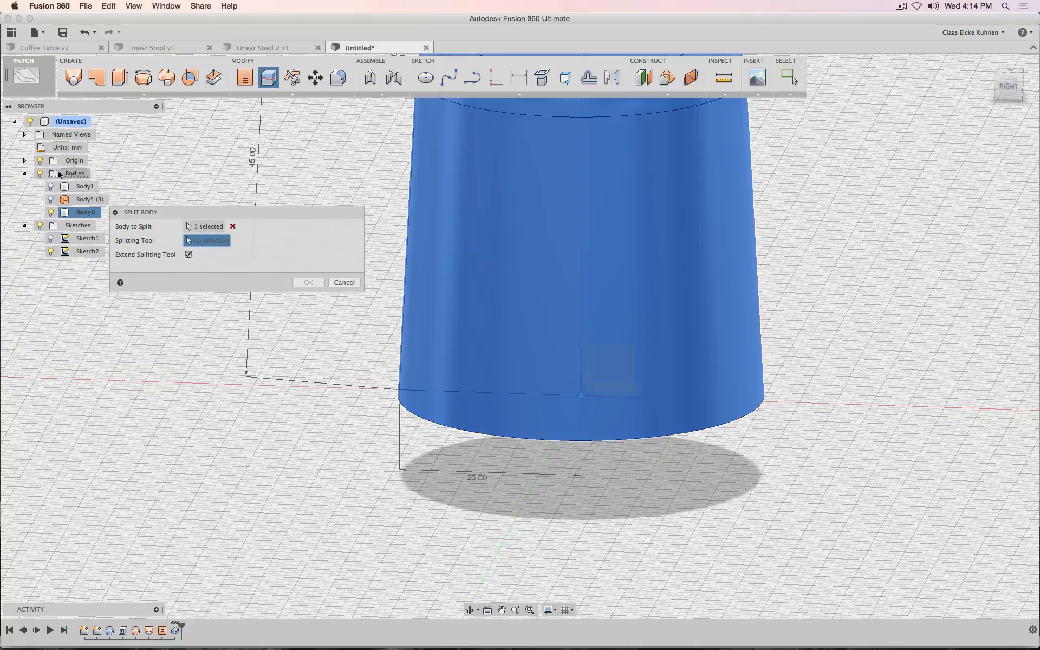
pyautogui.click(24, 160)
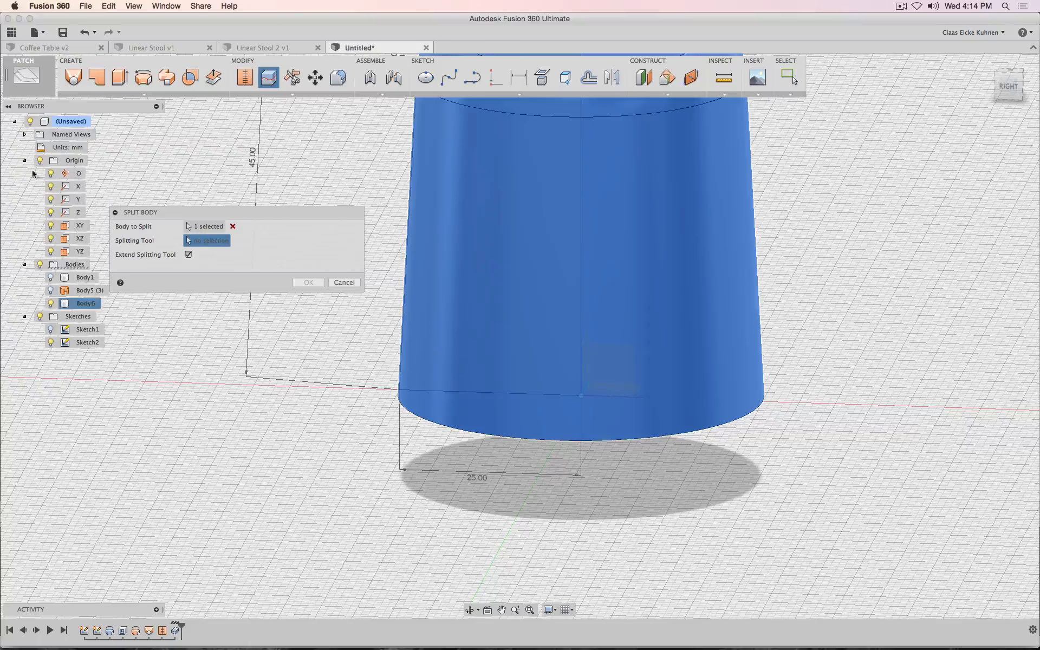
pyautogui.click(78, 225)
pyautogui.click(297, 278)
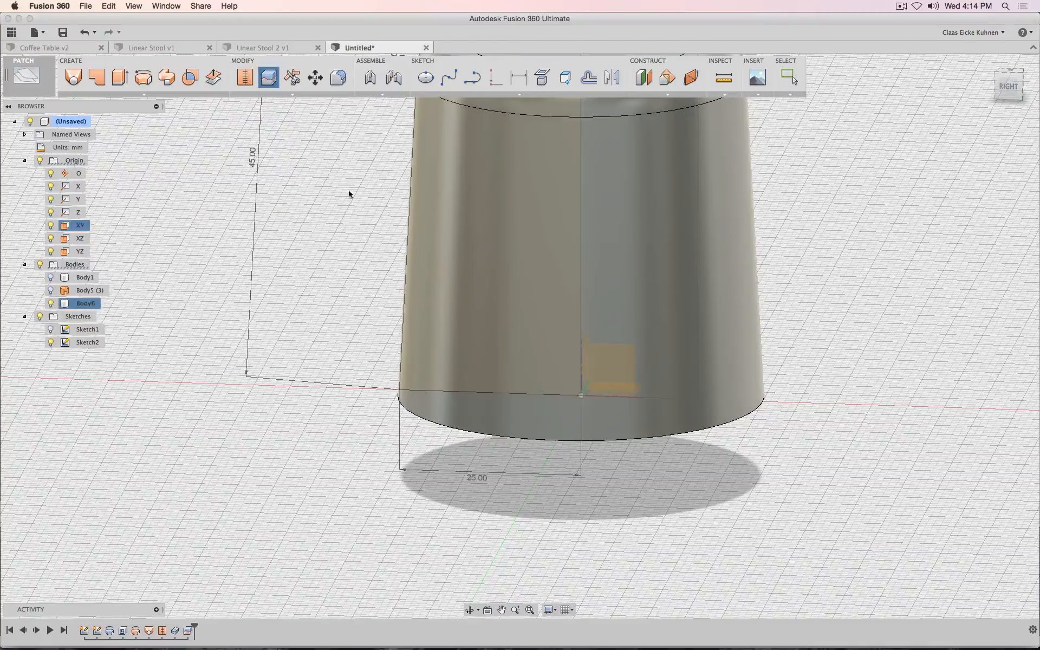
pyautogui.click(51, 304)
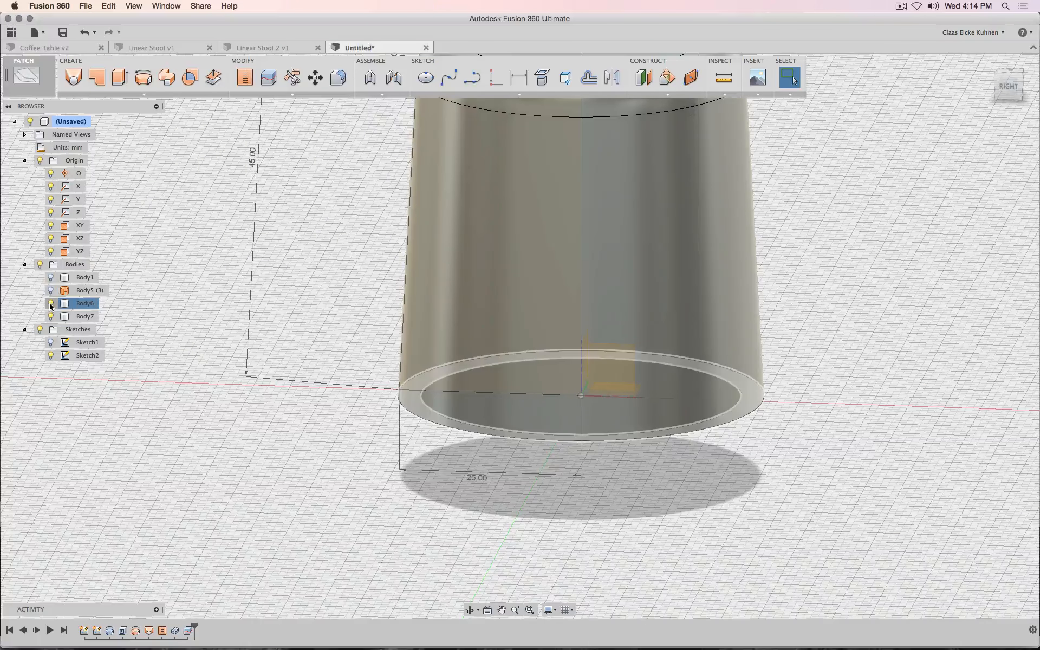
pyautogui.click(51, 305)
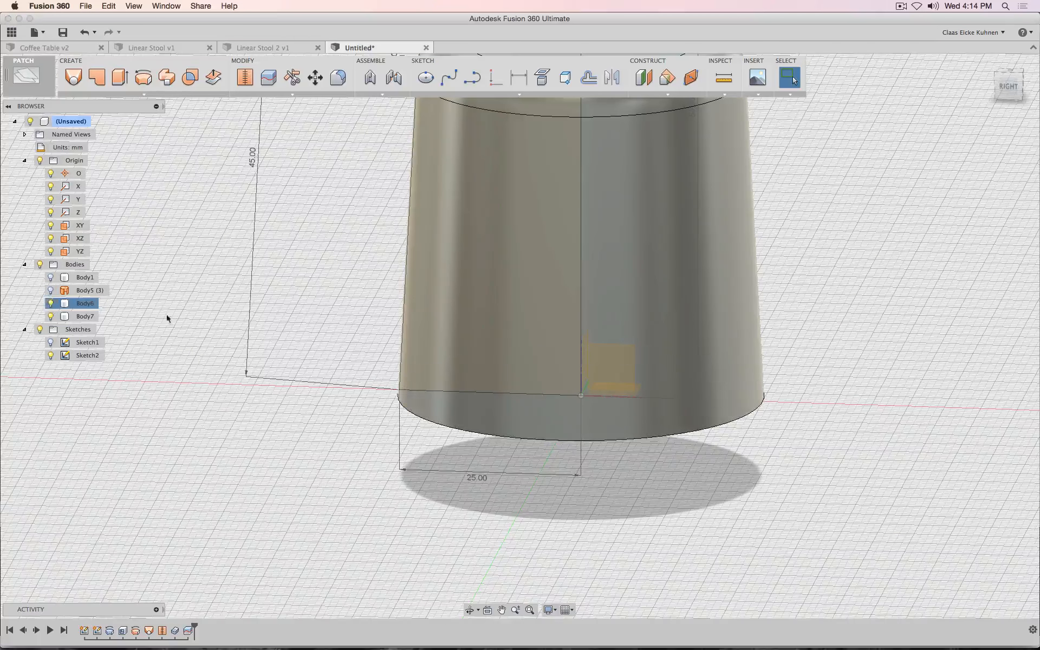
# - Fillet the outer edge of the open bottom rim with a constant radius of 0.1 mm
pyautogui.click(1006, 85)
pyautogui.press('f')
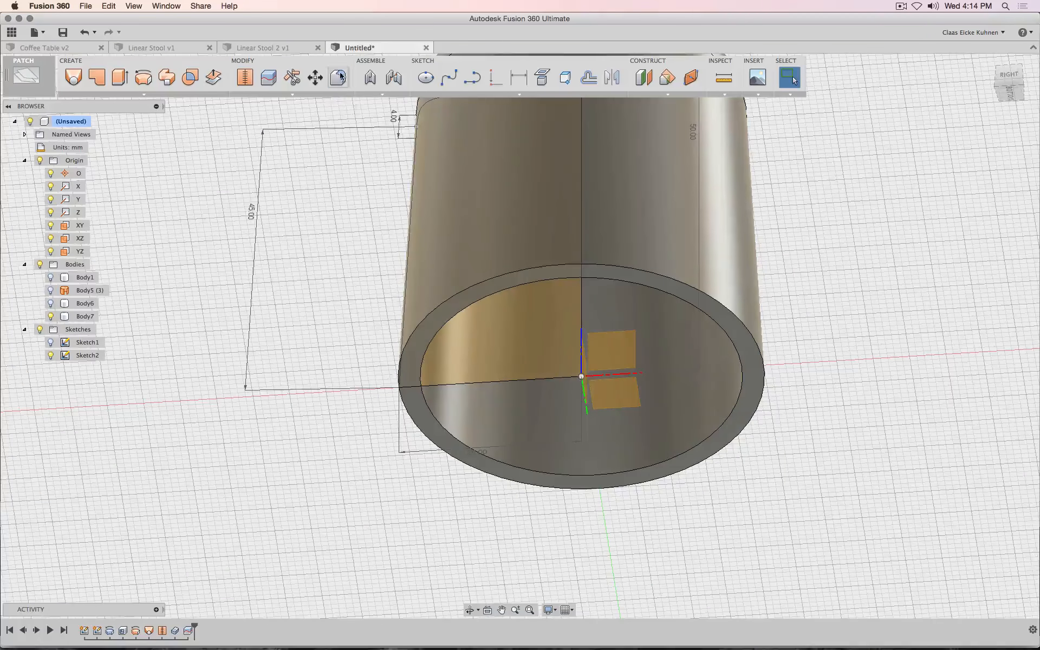
pyautogui.click(641, 273)
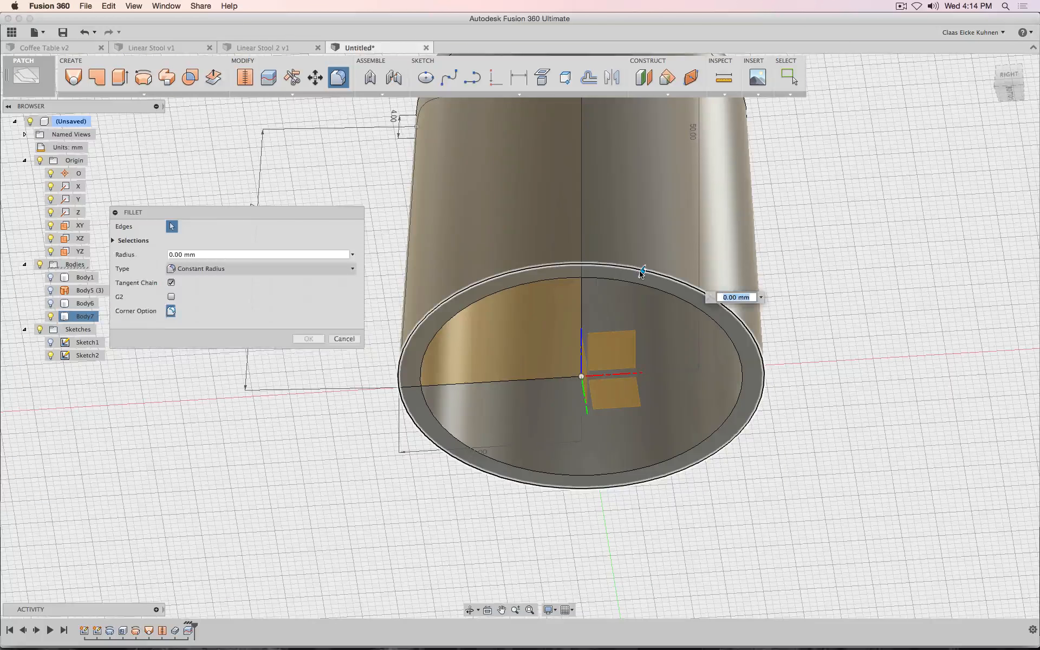
pyautogui.click(175, 254)
pyautogui.write('5')
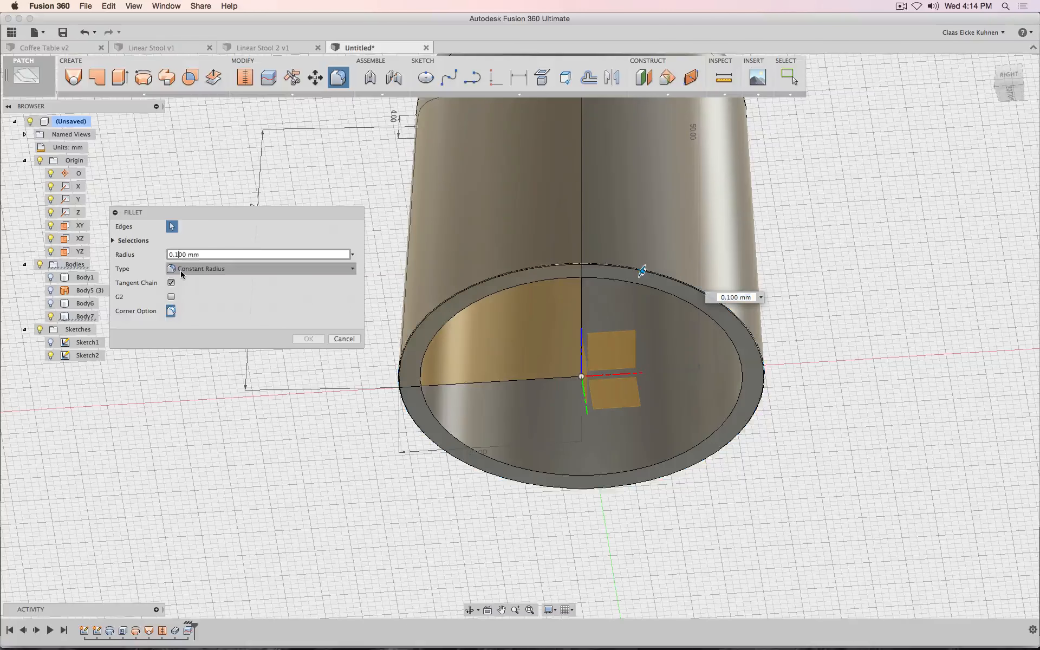
pyautogui.click(309, 339)
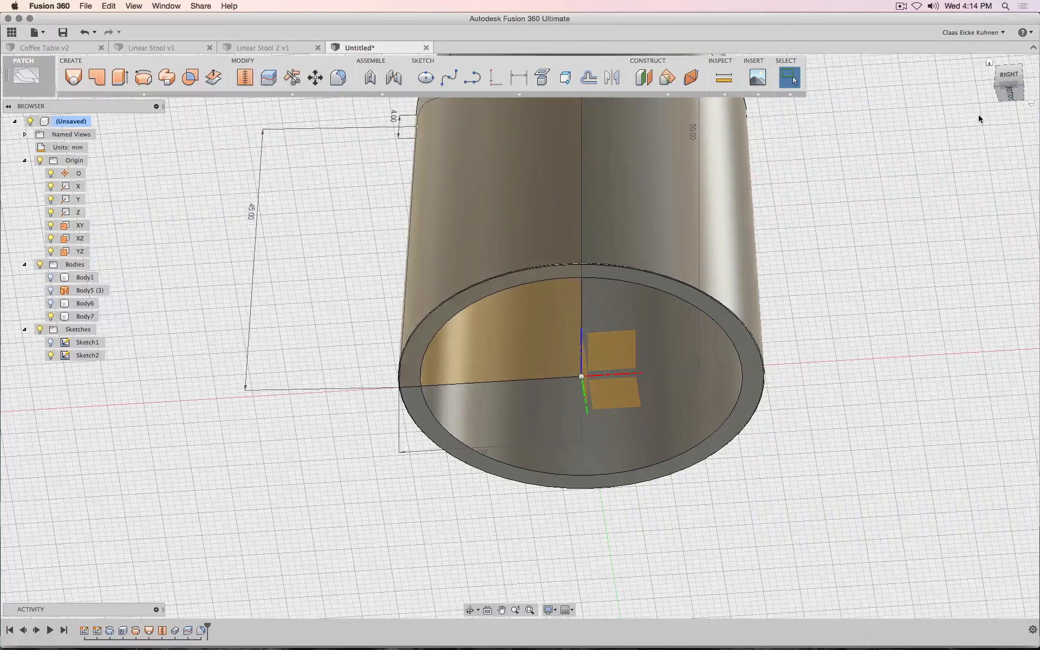
# - Set the profile sketch's upper horizontal dimension, from the centre axis to the end of the flat top, to 14 mm
pyautogui.moveTo(1006, 83); pyautogui.dragTo(1025, 169)
pyautogui.moveTo(856, 147); pyautogui.dragTo(843, 282, button='middle')
pyautogui.scroll(-1, 902, 222)
pyautogui.click(1017, 91)
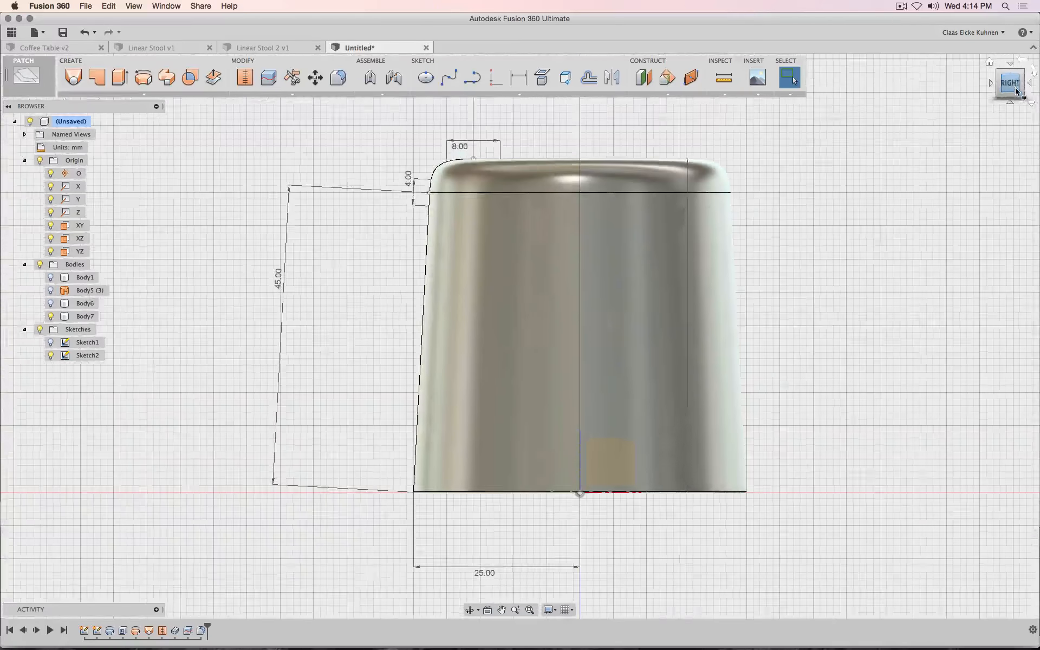
pyautogui.moveTo(863, 225); pyautogui.dragTo(860, 301, button='middle')
pyautogui.scroll(-3, 859, 301)
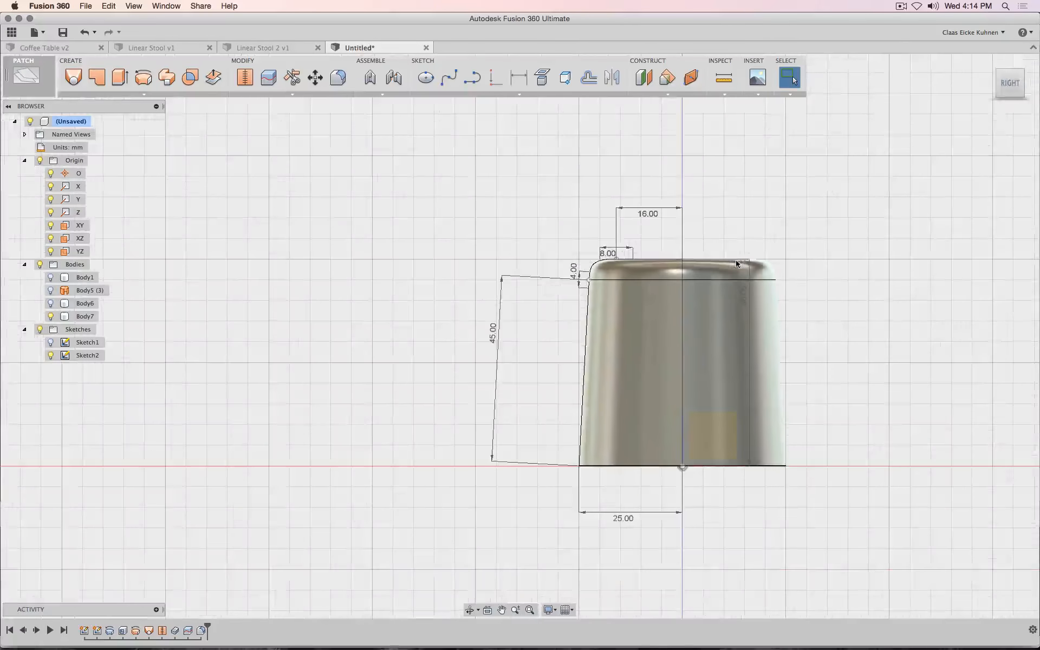
pyautogui.doubleClick(648, 213)
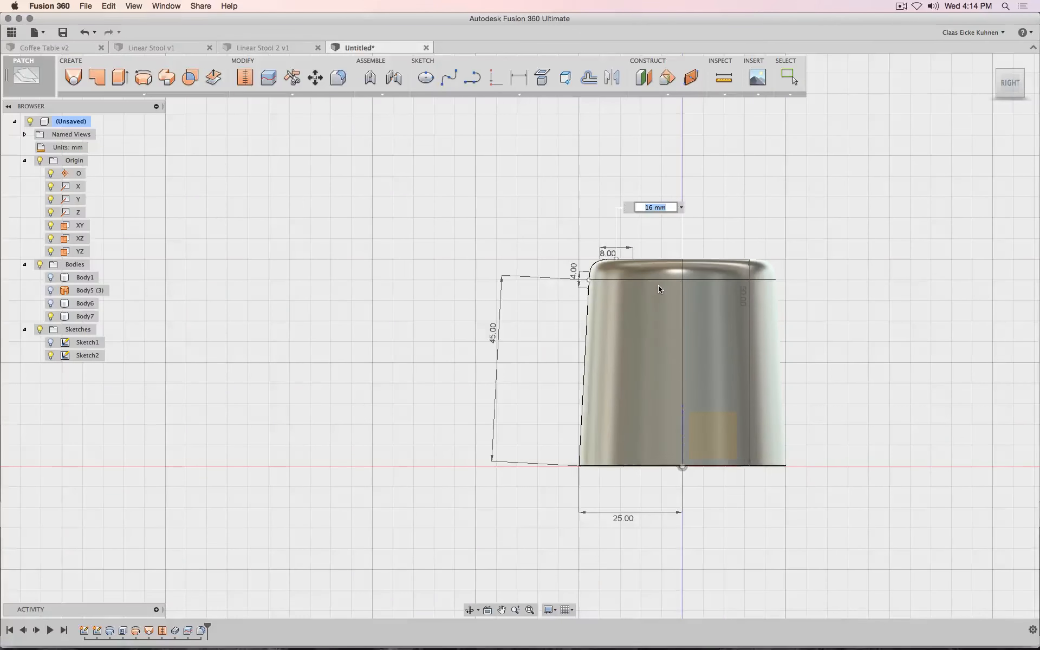
pyautogui.write('14')
pyautogui.press('Return')
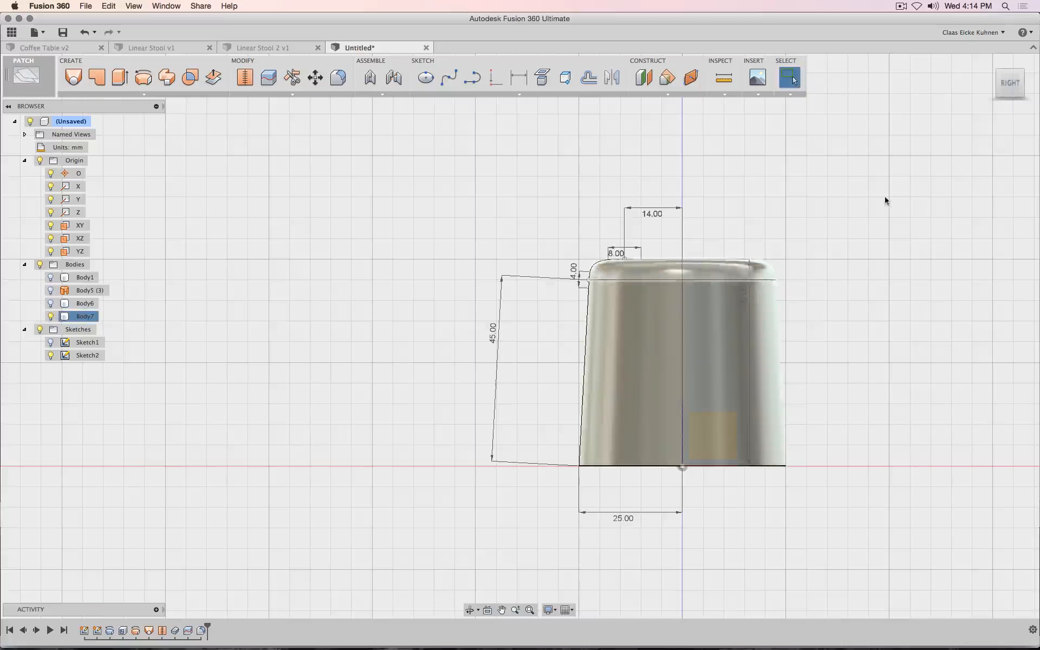
# - Examine the rounded top corner and the edge where it meets the side wall
pyautogui.moveTo(1010, 85); pyautogui.dragTo(1016, 107)
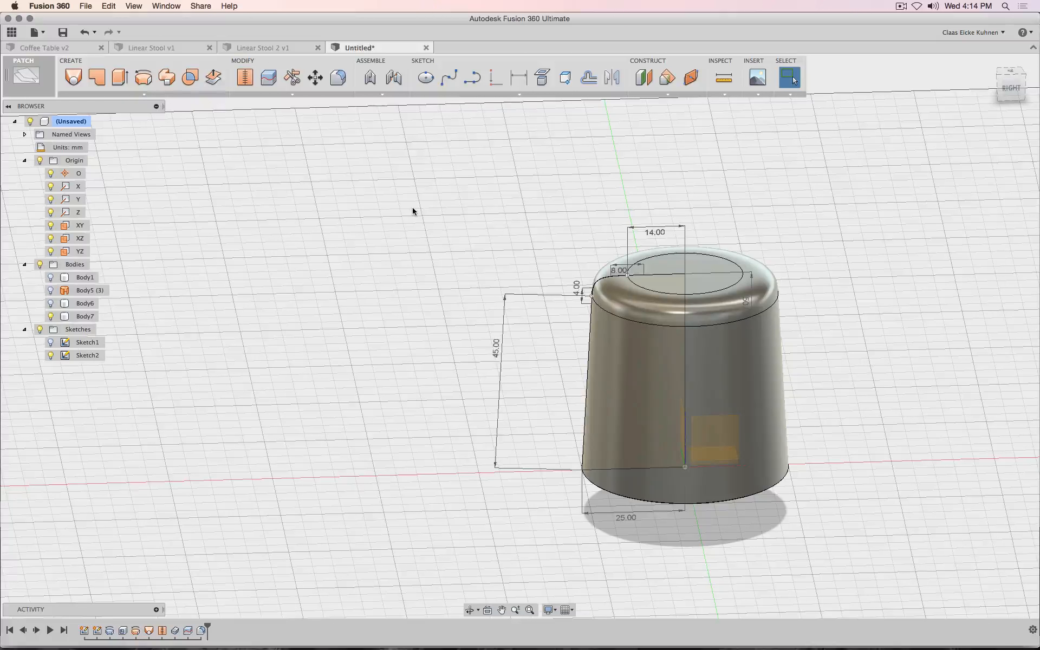
pyautogui.moveTo(1011, 63)
pyautogui.moveTo(1010, 74)
pyautogui.mouseDown()
pyautogui.moveTo(1009, 26)
pyautogui.moveTo(1012, 77)
pyautogui.mouseUp()
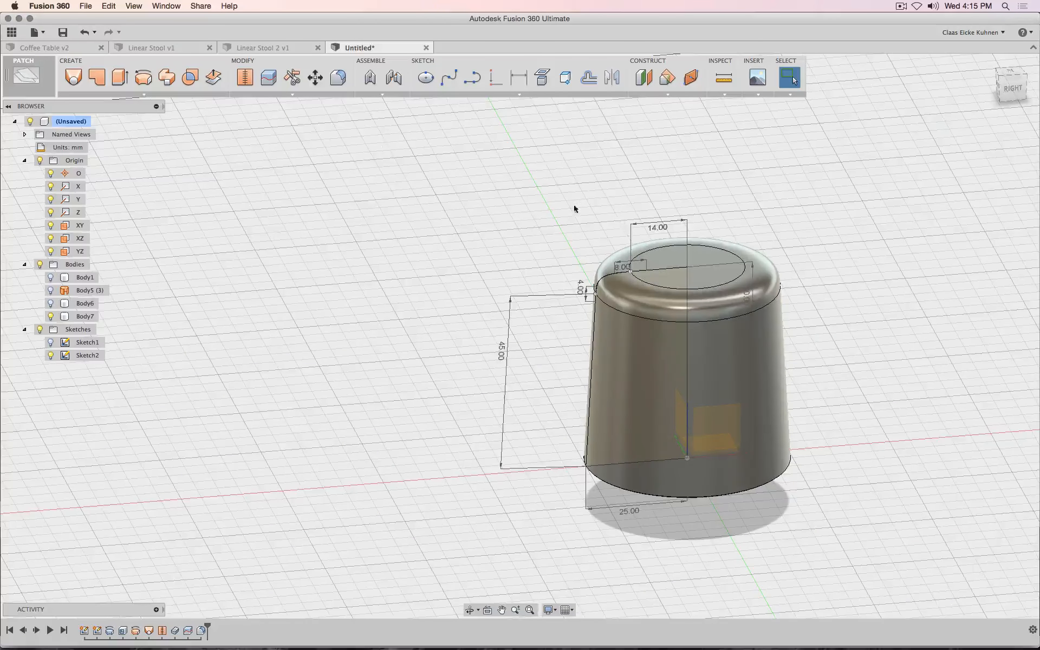
pyautogui.click(773, 294)
pyautogui.click(651, 274)
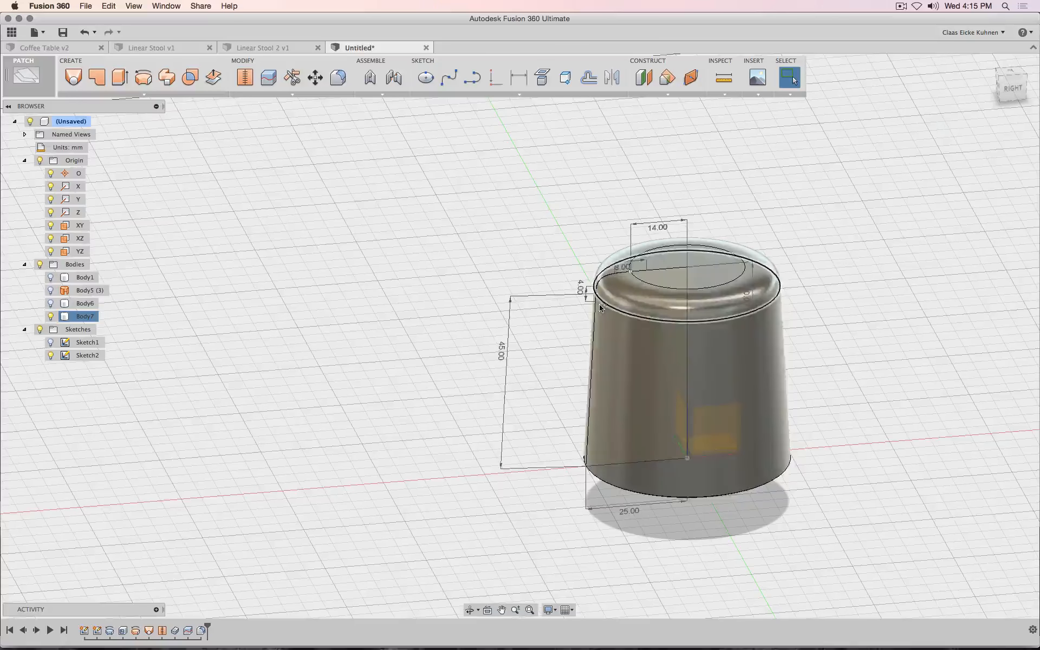
pyautogui.click(525, 221)
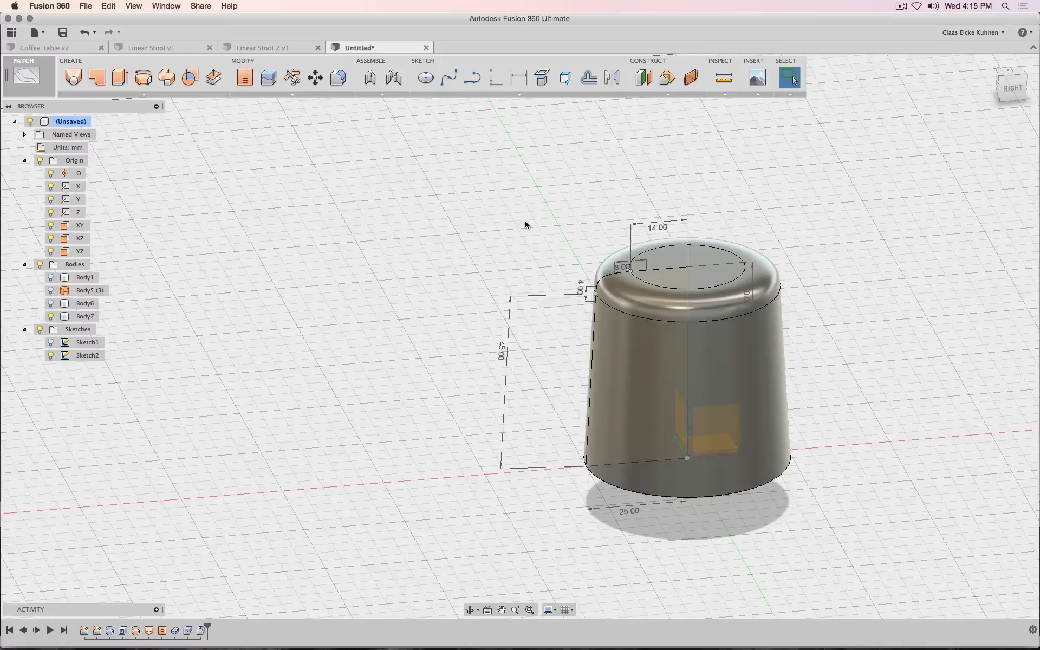
# - Open Sketch2 for editing and dimension the angle between the slanted side line and the base line
pyautogui.click(1014, 91)
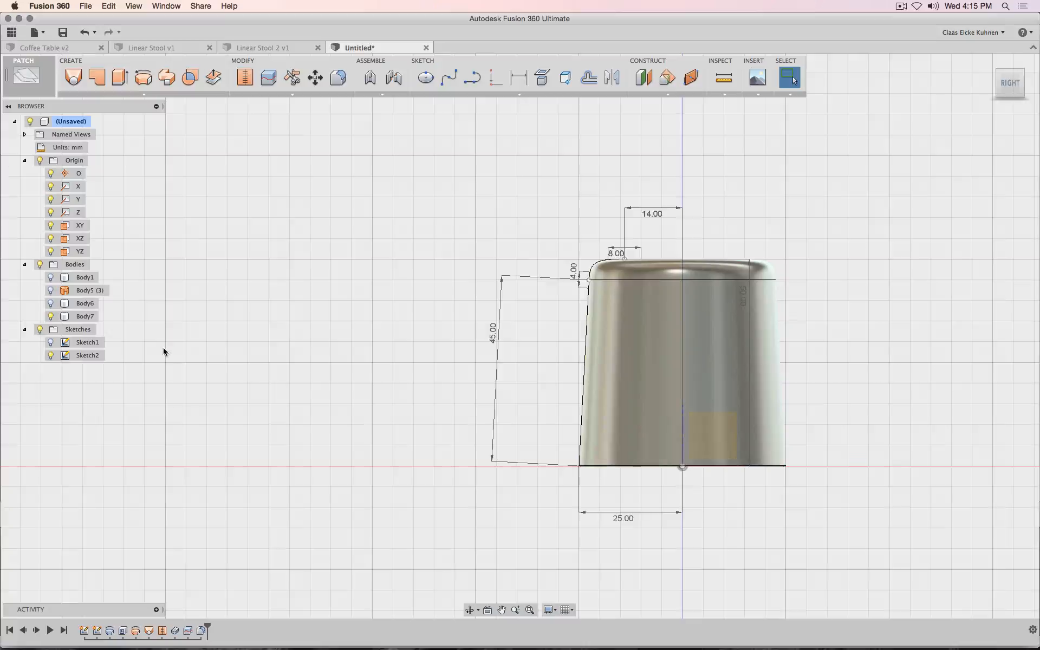
pyautogui.rightClick(82, 355)
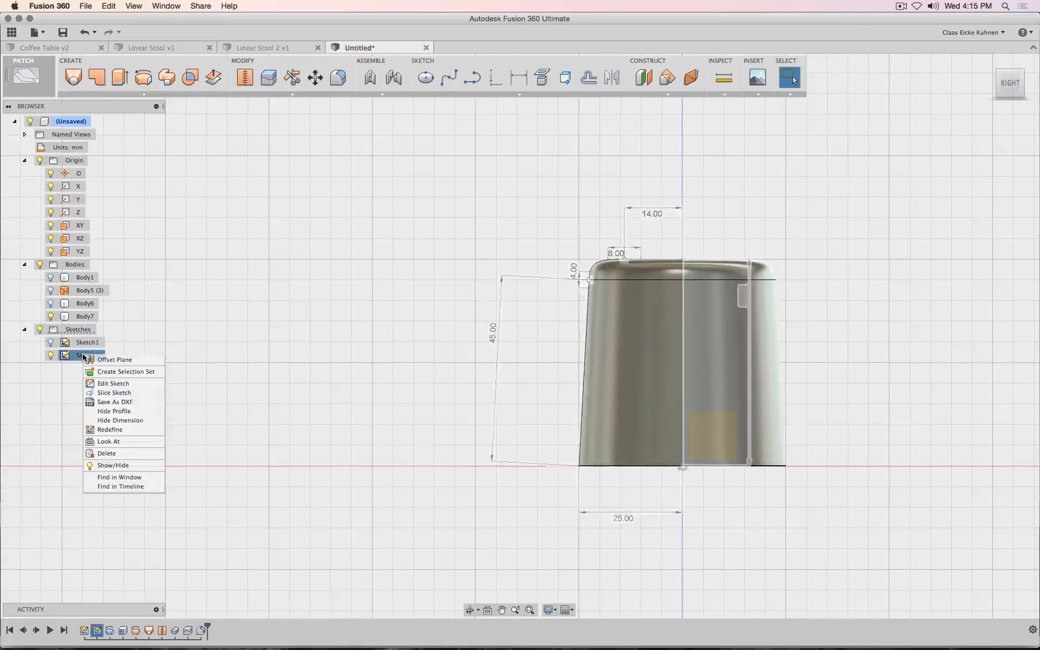
pyautogui.click(112, 385)
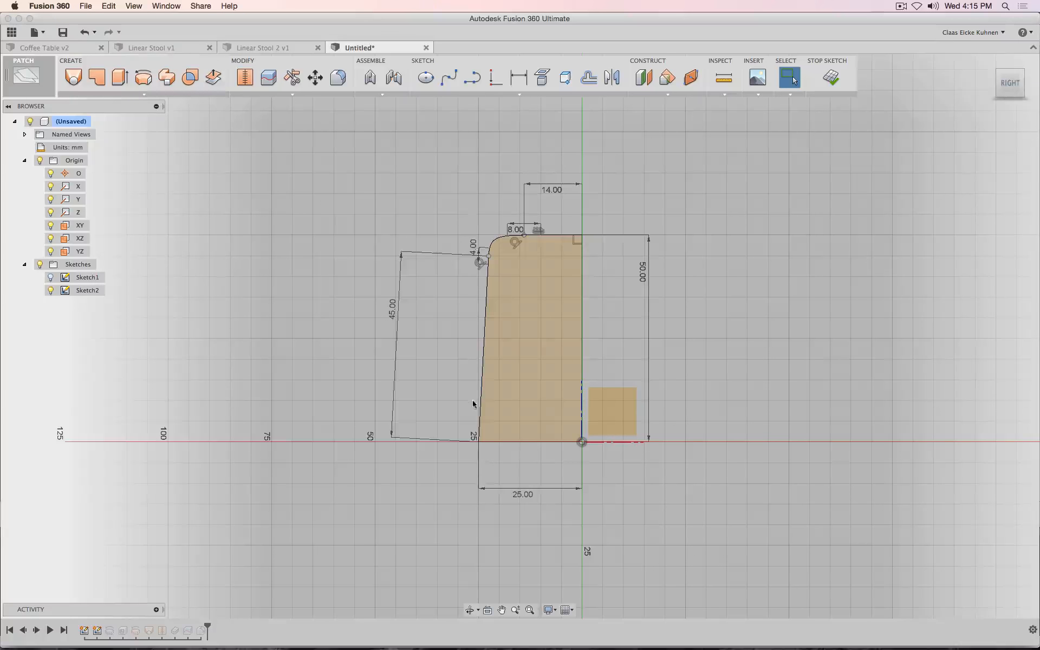
pyautogui.click(485, 355)
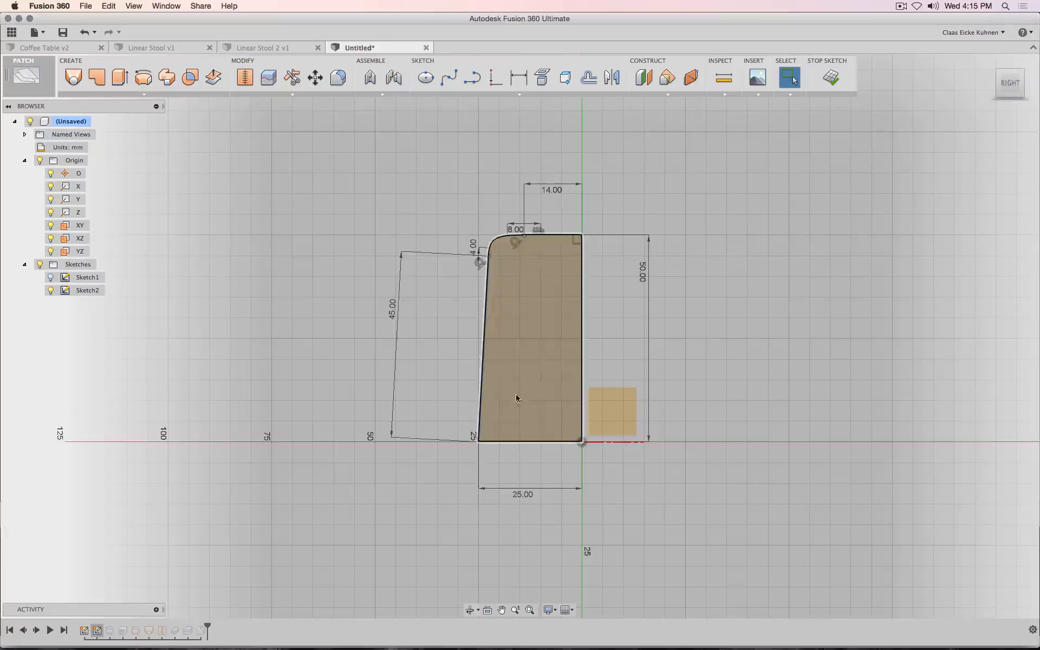
pyautogui.keyDown('shift'); pyautogui.click(525, 442); pyautogui.keyUp('shift')
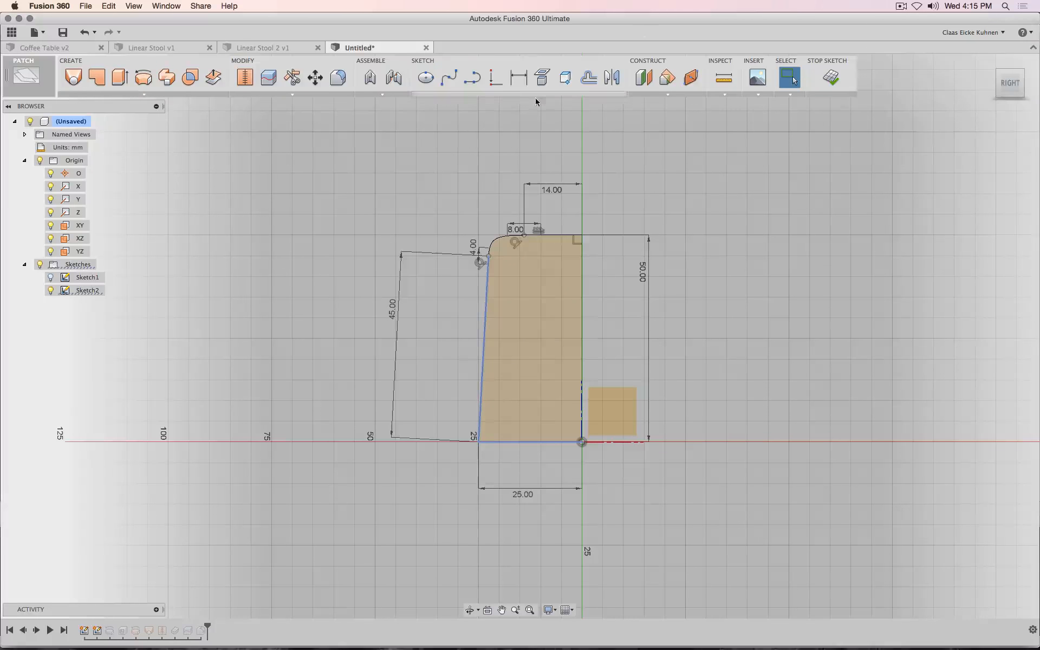
pyautogui.click(515, 80)
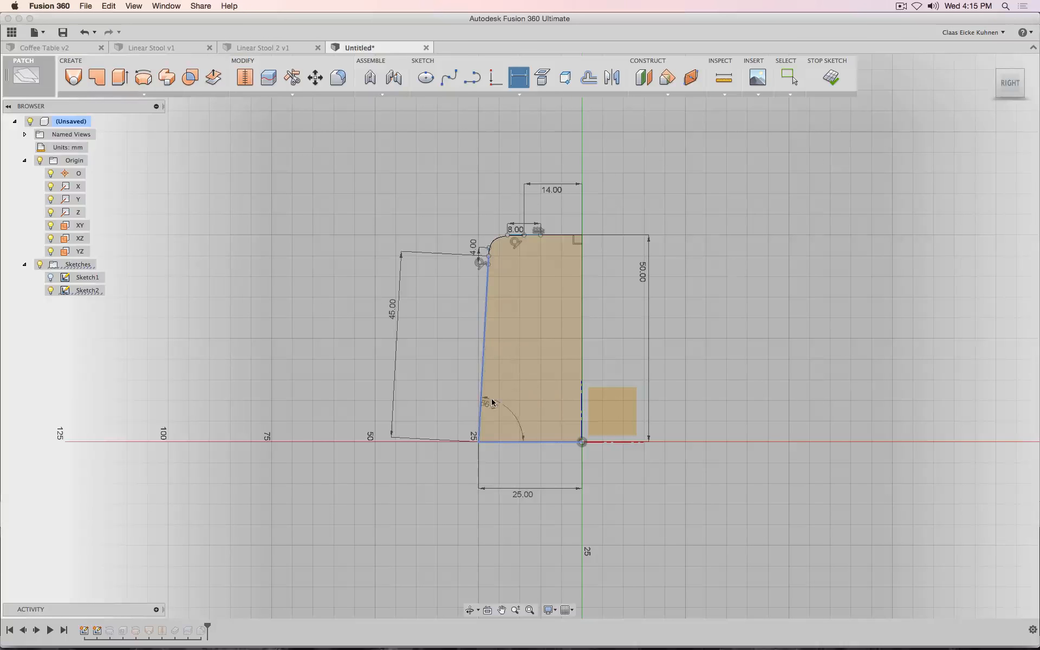
pyautogui.click(509, 376)
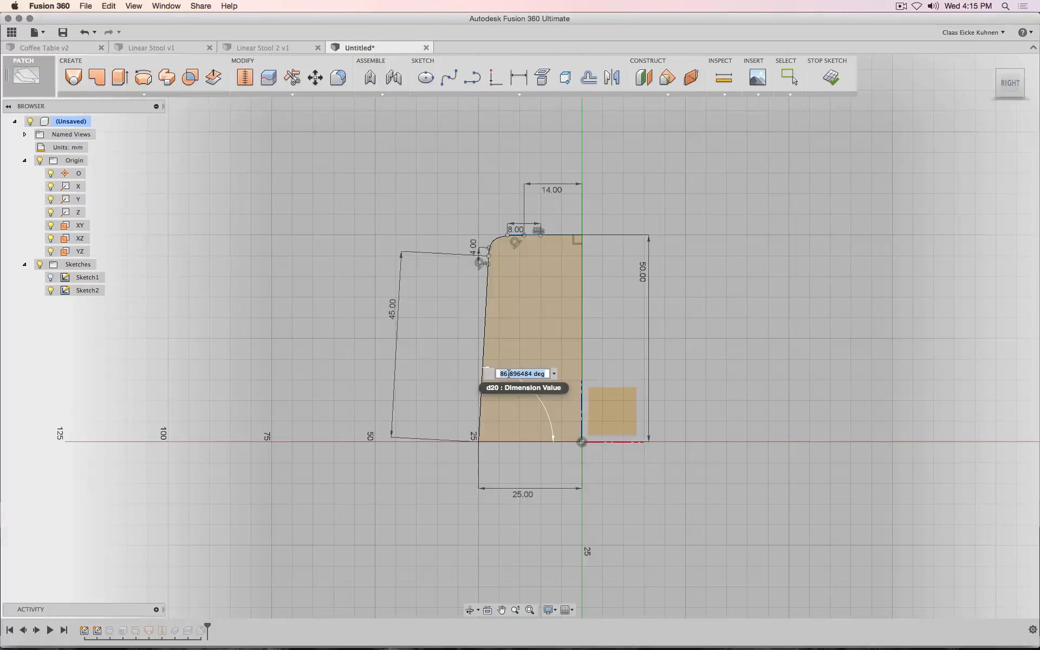
pyautogui.press('Return')
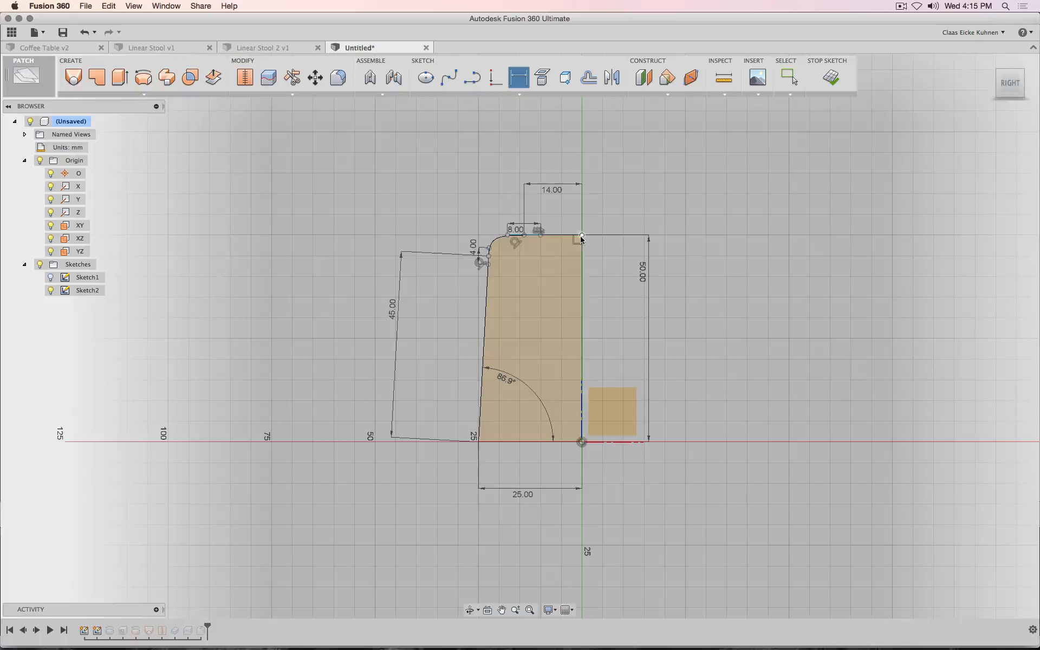